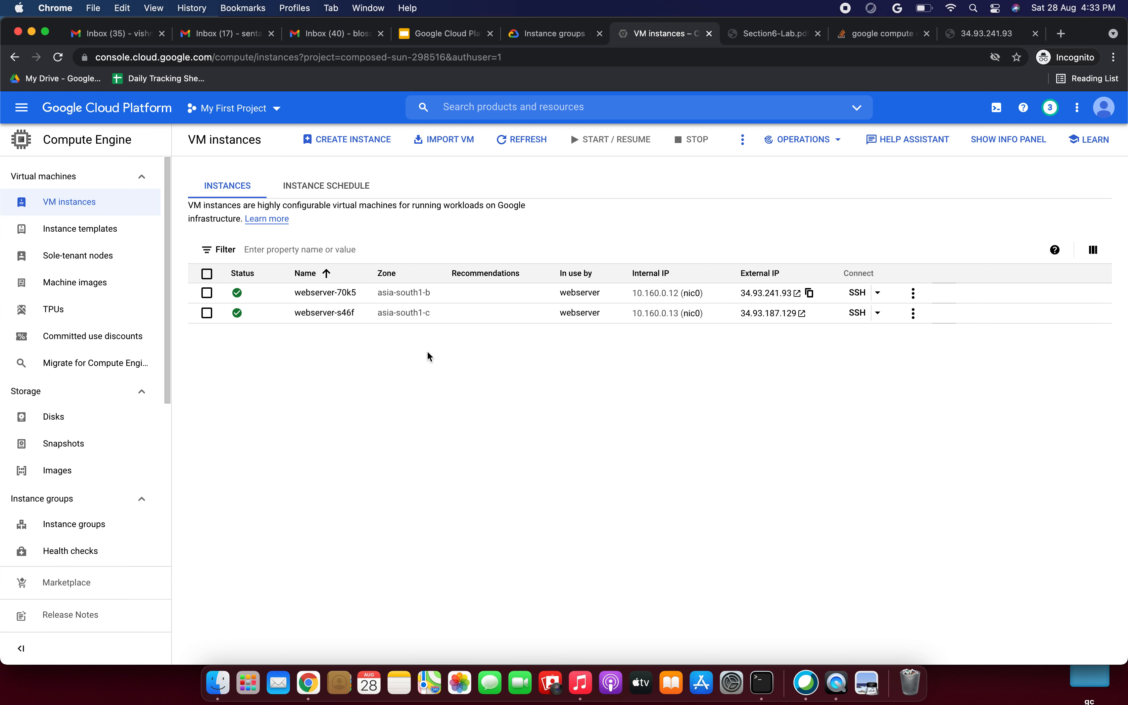
# Replace the old 34.93.241.93 tab with a fresh one loading webserver-70k5's external IP, and highlight the server name's suffix on the page
pyautogui.click(809, 292)
pyautogui.click(1035, 33)
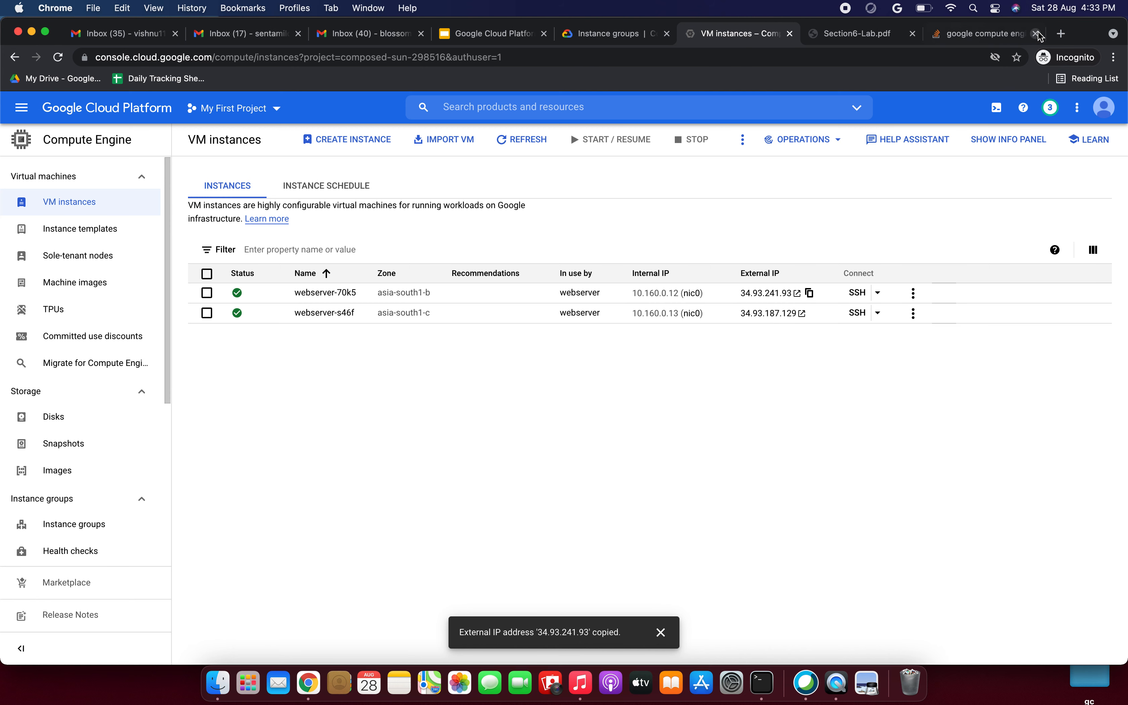
pyautogui.click(1060, 33)
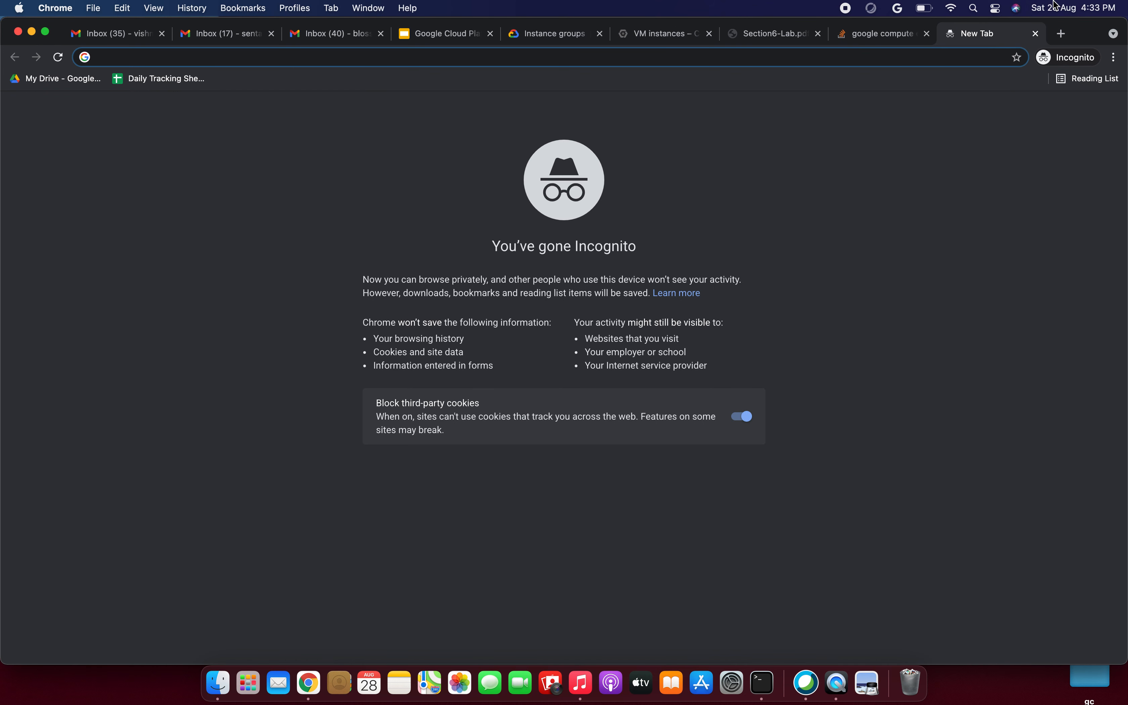
pyautogui.press('super+v')
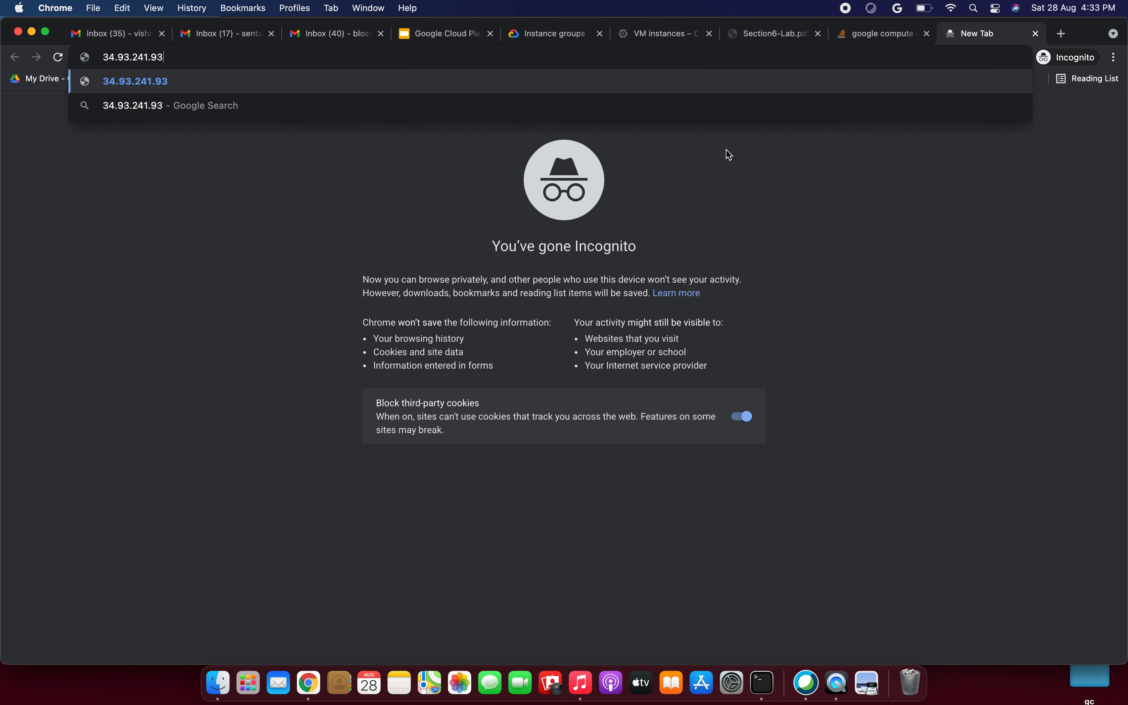
pyautogui.press('Return')
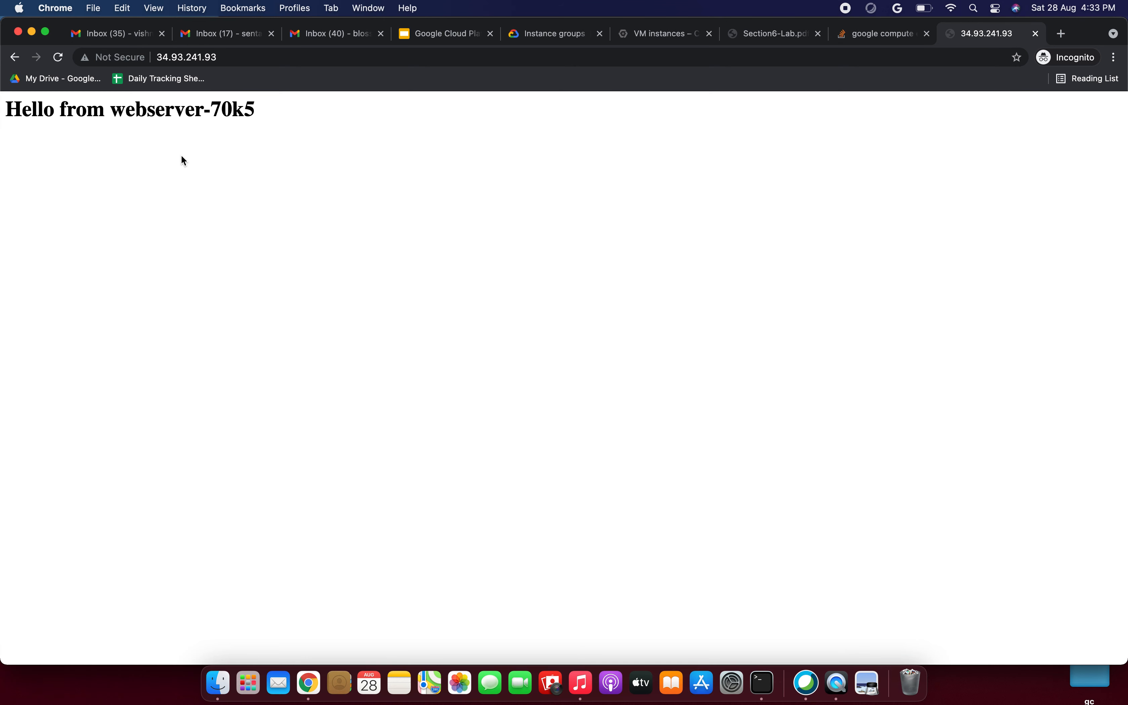
pyautogui.moveTo(135, 109); pyautogui.dragTo(260, 114)
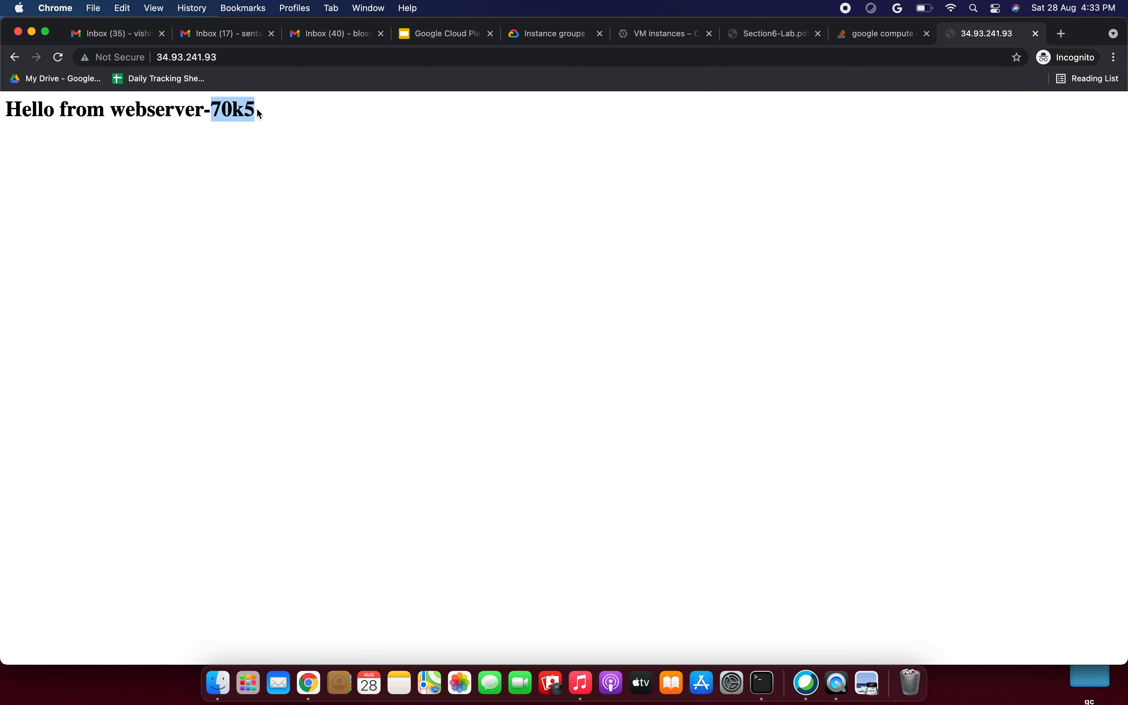
# Copy webserver-s46f's external IP from the VM instances list and load 34.93.187.129 in another new tab
pyautogui.click(656, 36)
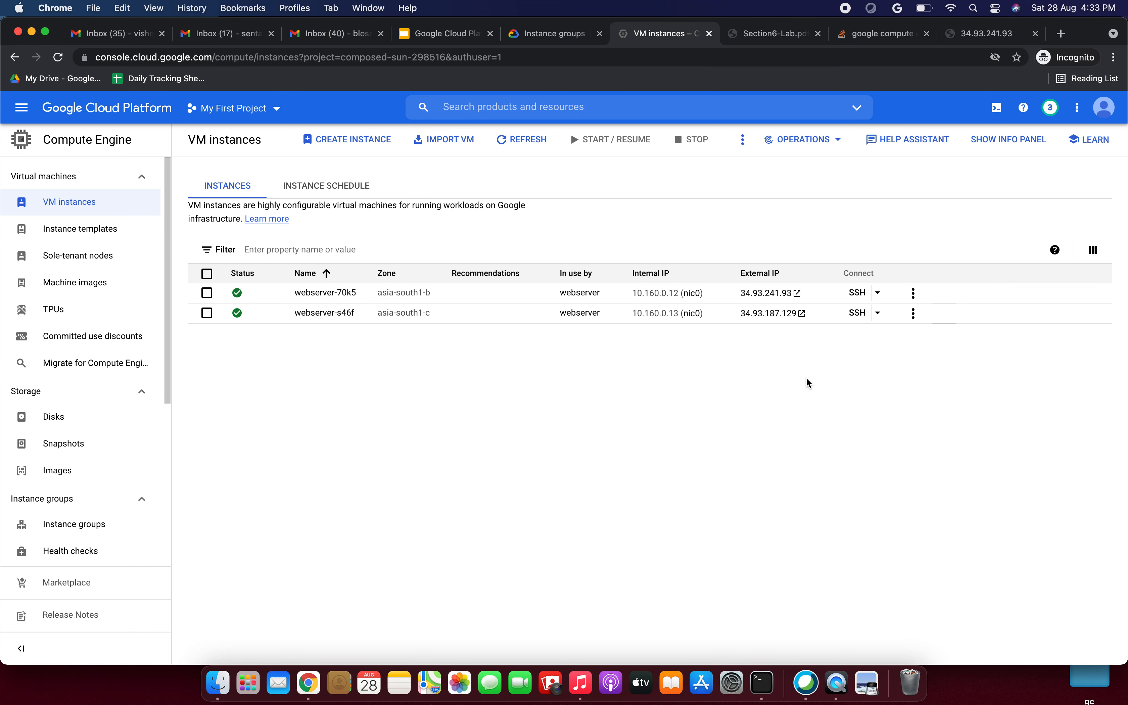
pyautogui.click(813, 313)
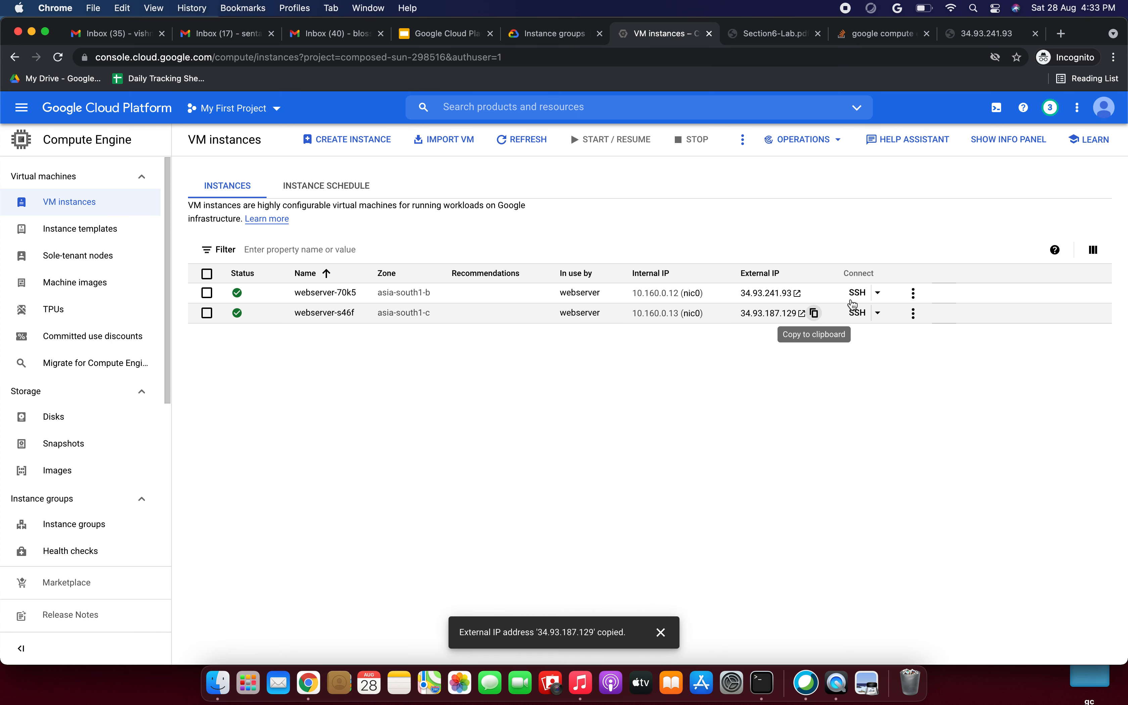
pyautogui.click(1062, 35)
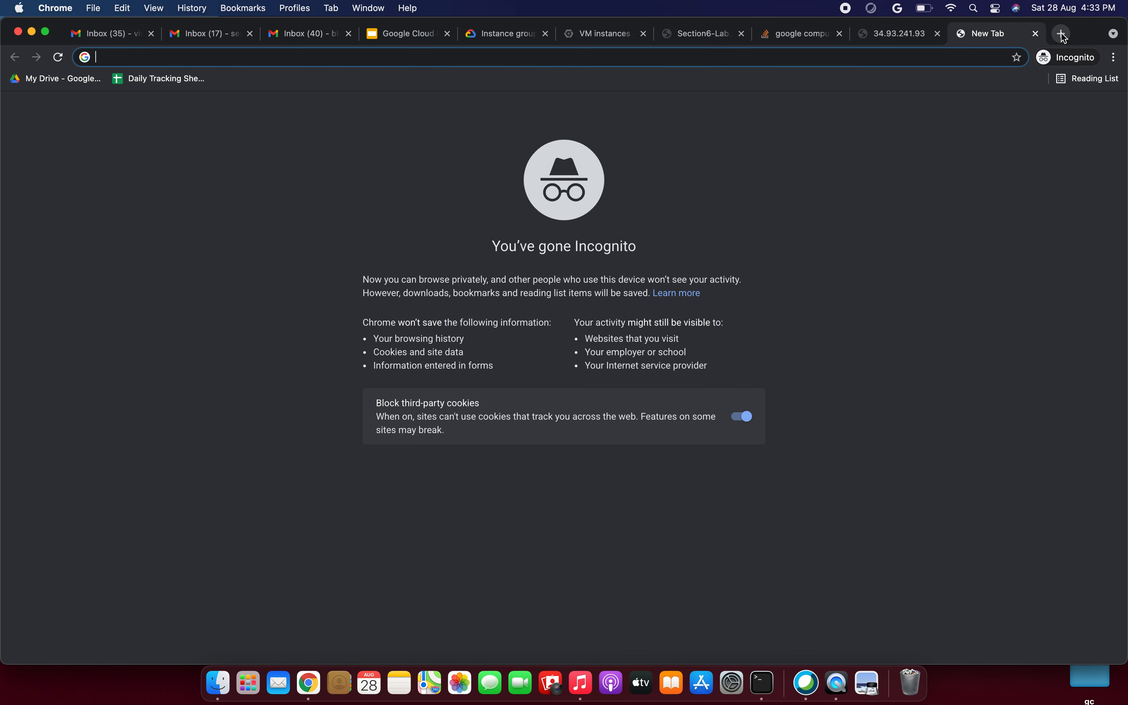
pyautogui.press('super+v')
pyautogui.press('Return')
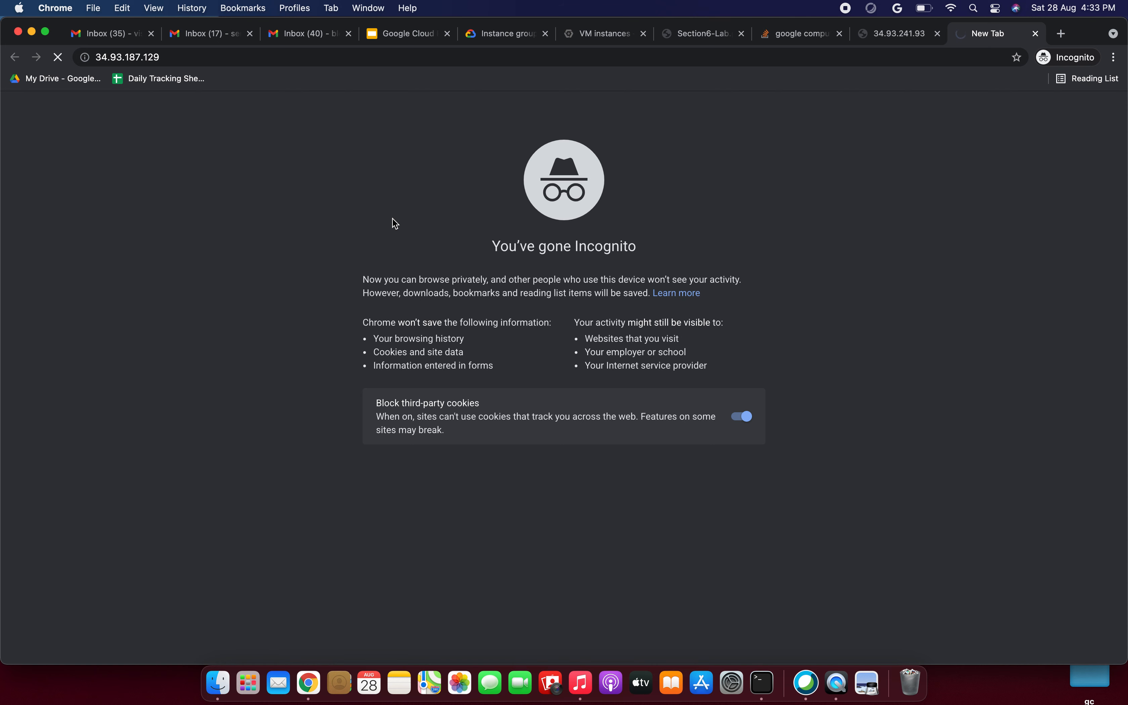
pyautogui.click(904, 38)
pyautogui.click(980, 37)
pyautogui.click(410, 52)
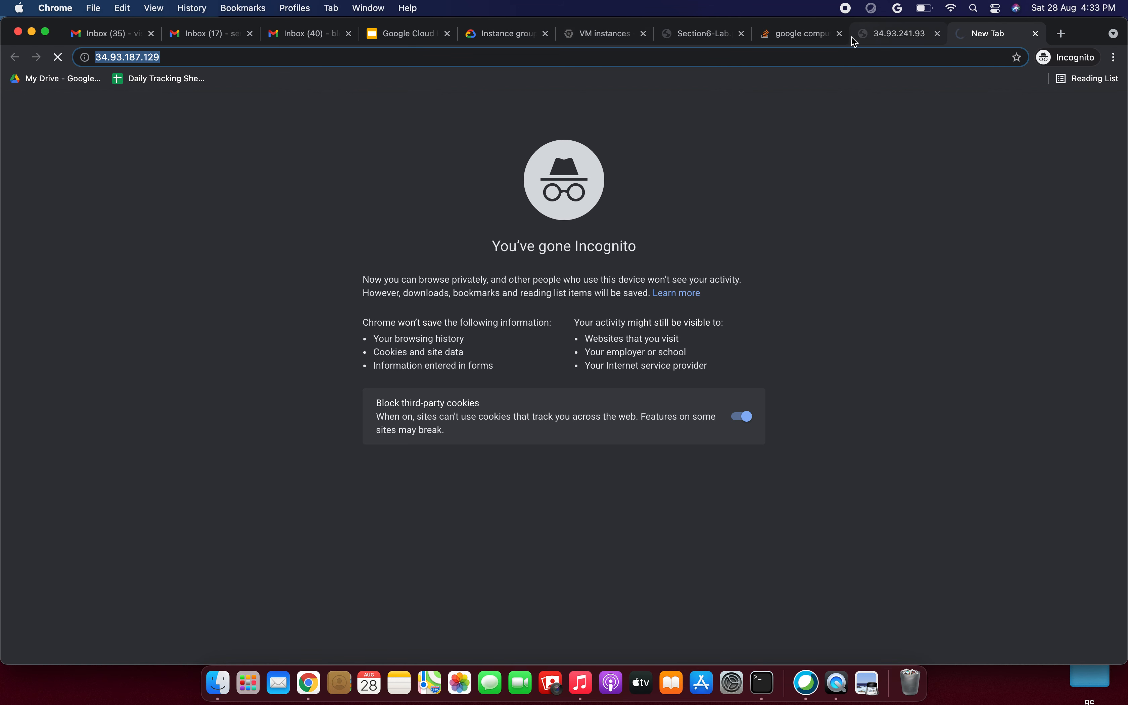
# Close the google compute search result, Section6-Lab.pdf and Instance groups tabs
pyautogui.click(840, 34)
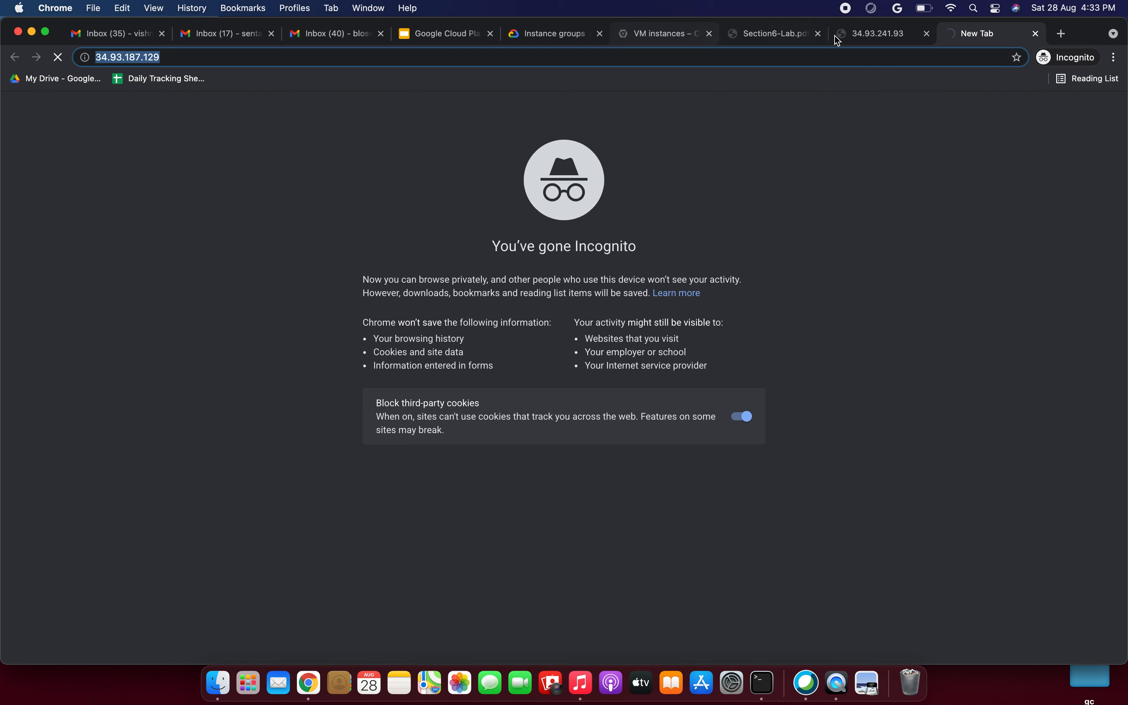
pyautogui.click(820, 34)
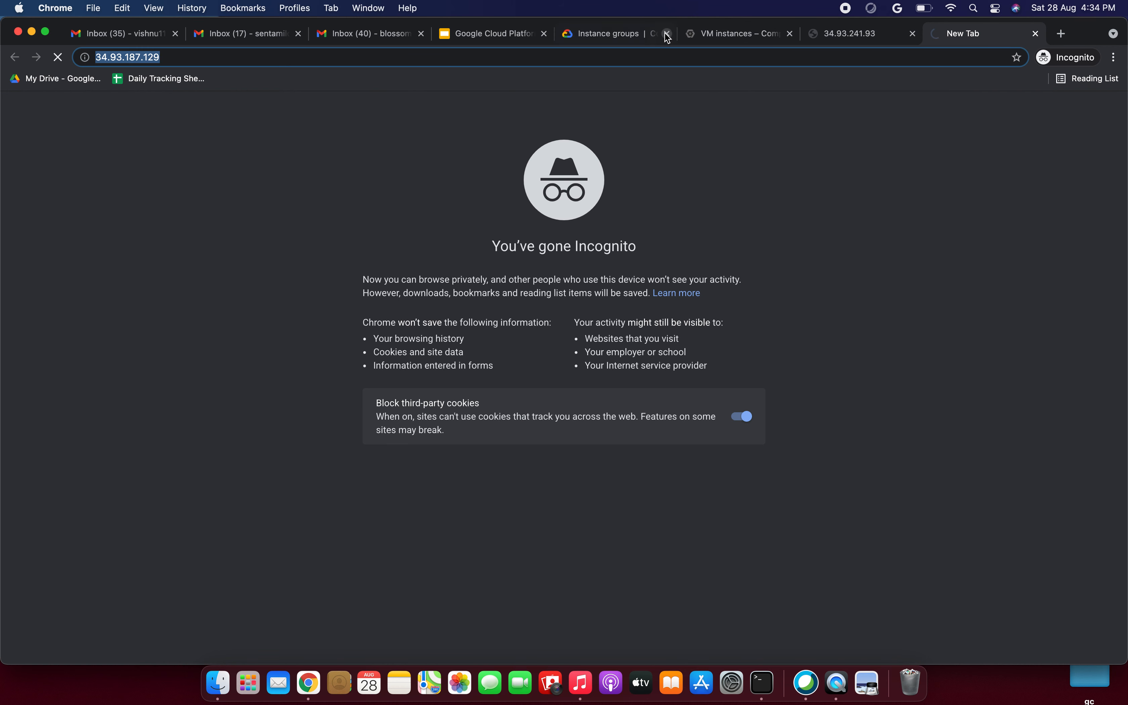
pyautogui.click(667, 33)
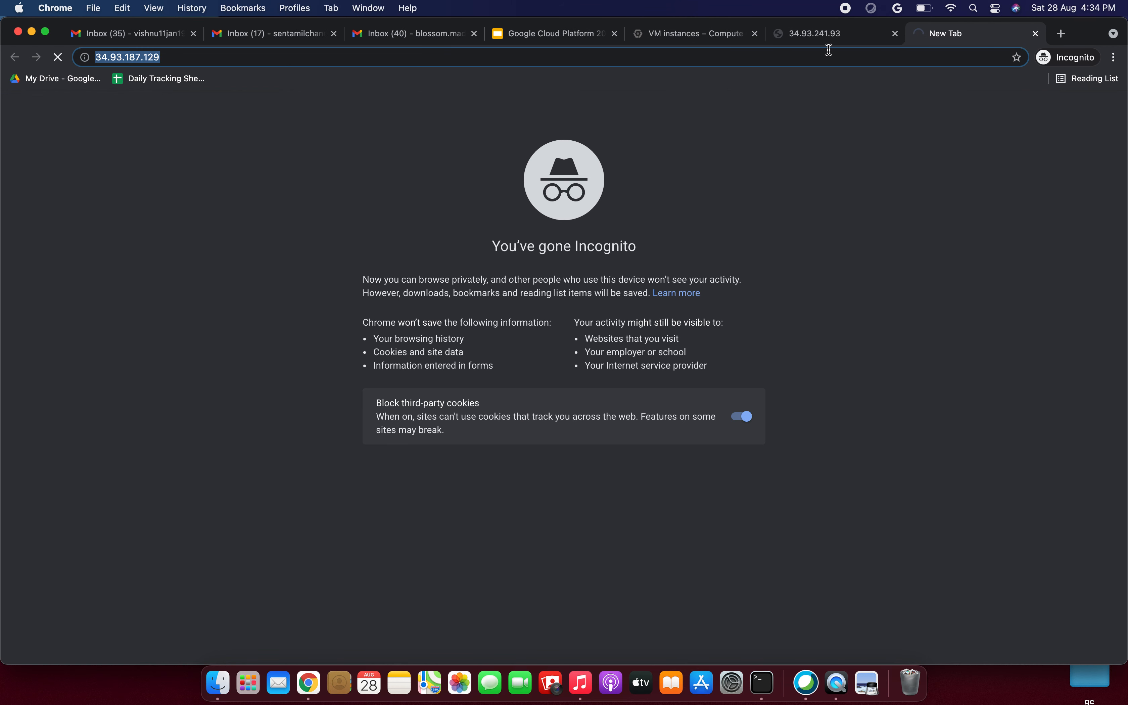
pyautogui.click(834, 41)
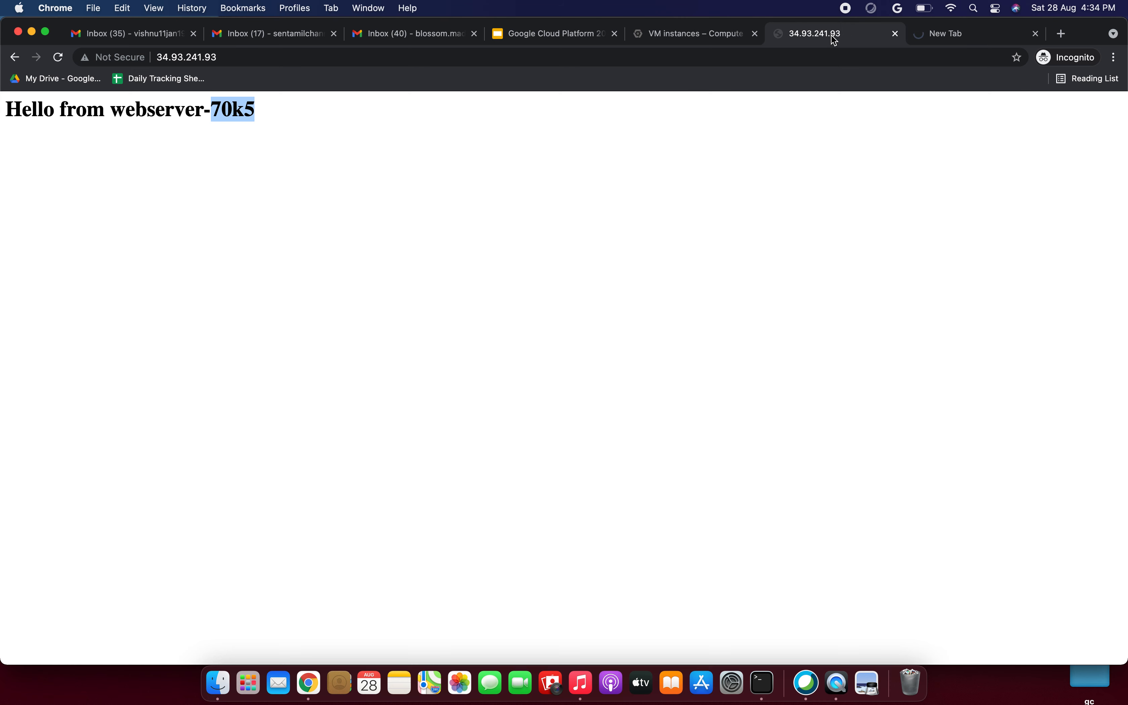
pyautogui.click(946, 40)
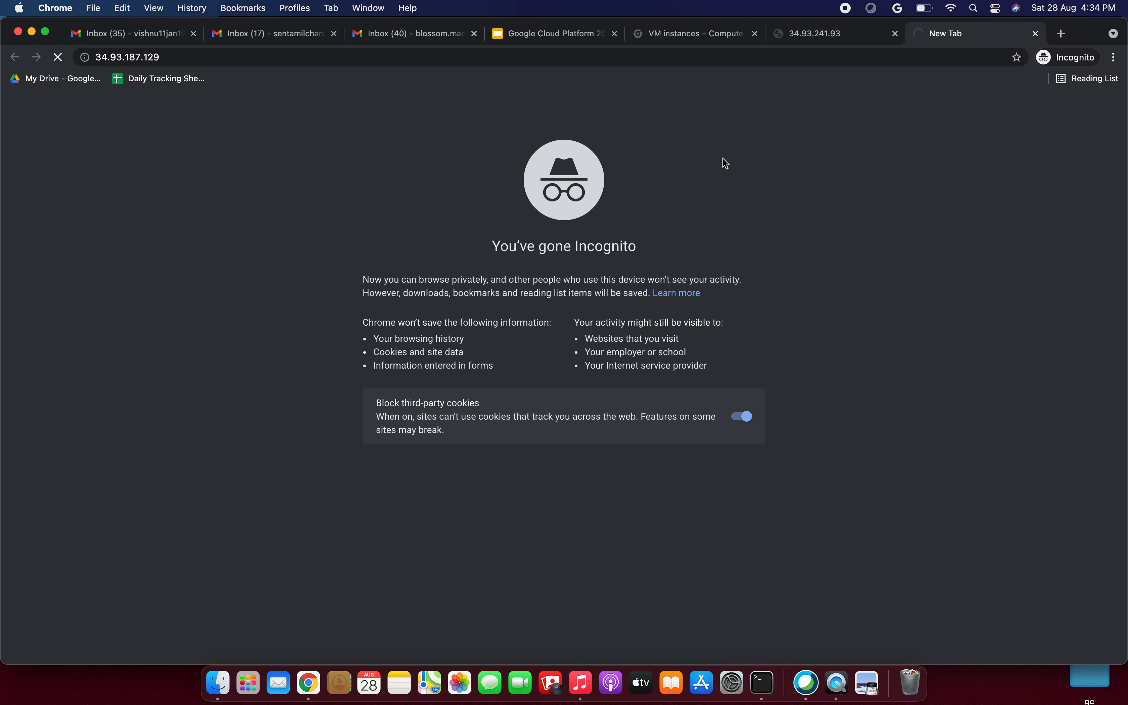
pyautogui.click(667, 40)
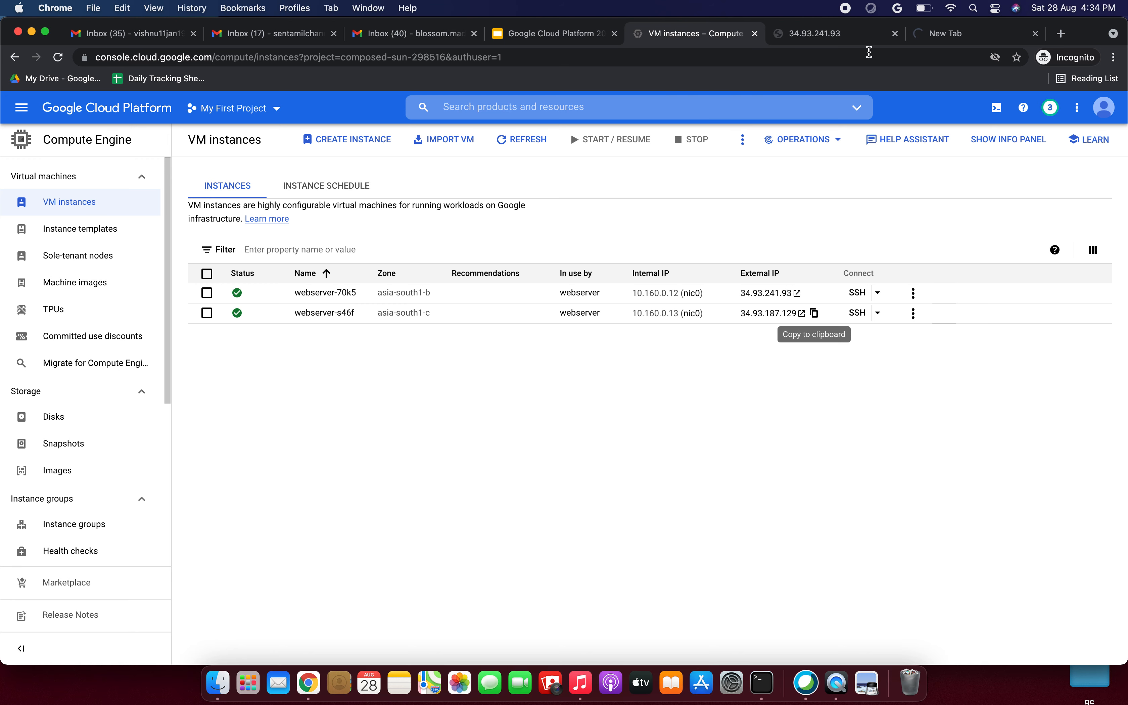
pyautogui.click(967, 36)
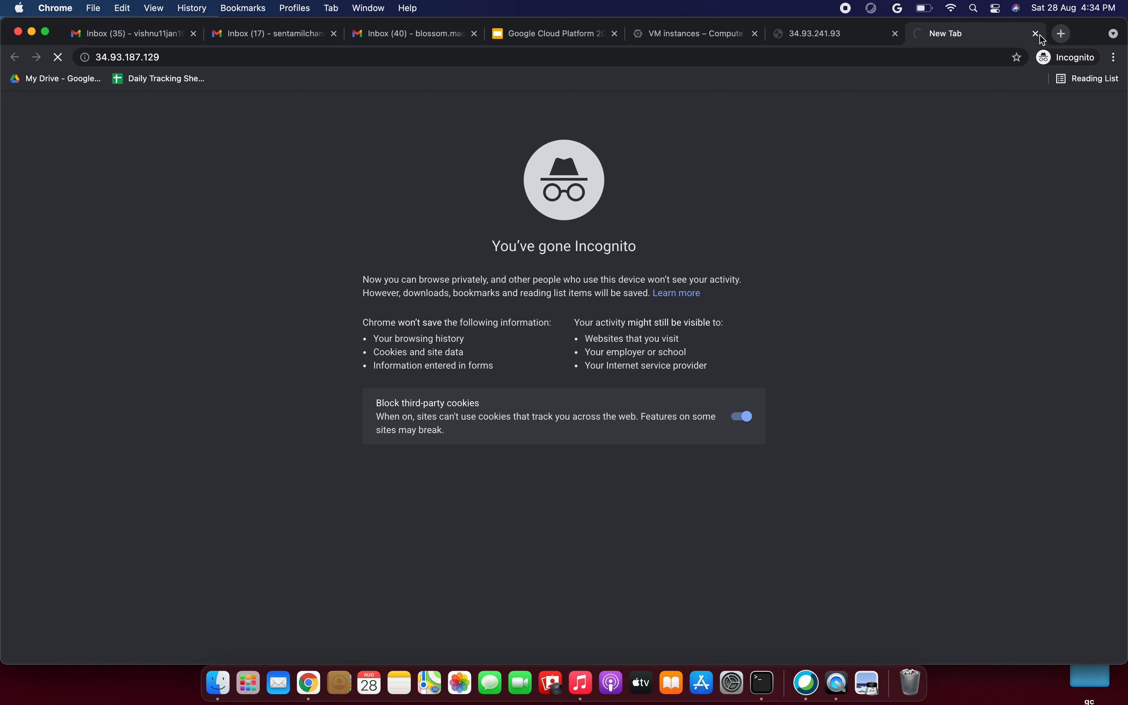
pyautogui.click(829, 39)
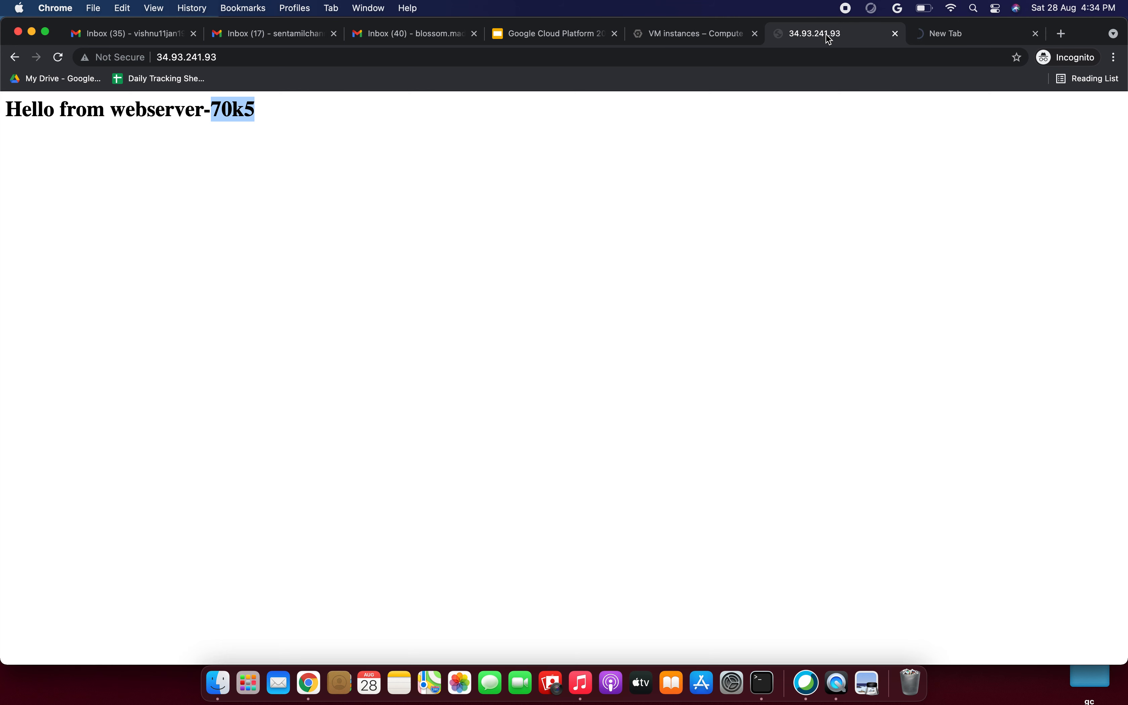
pyautogui.click(652, 190)
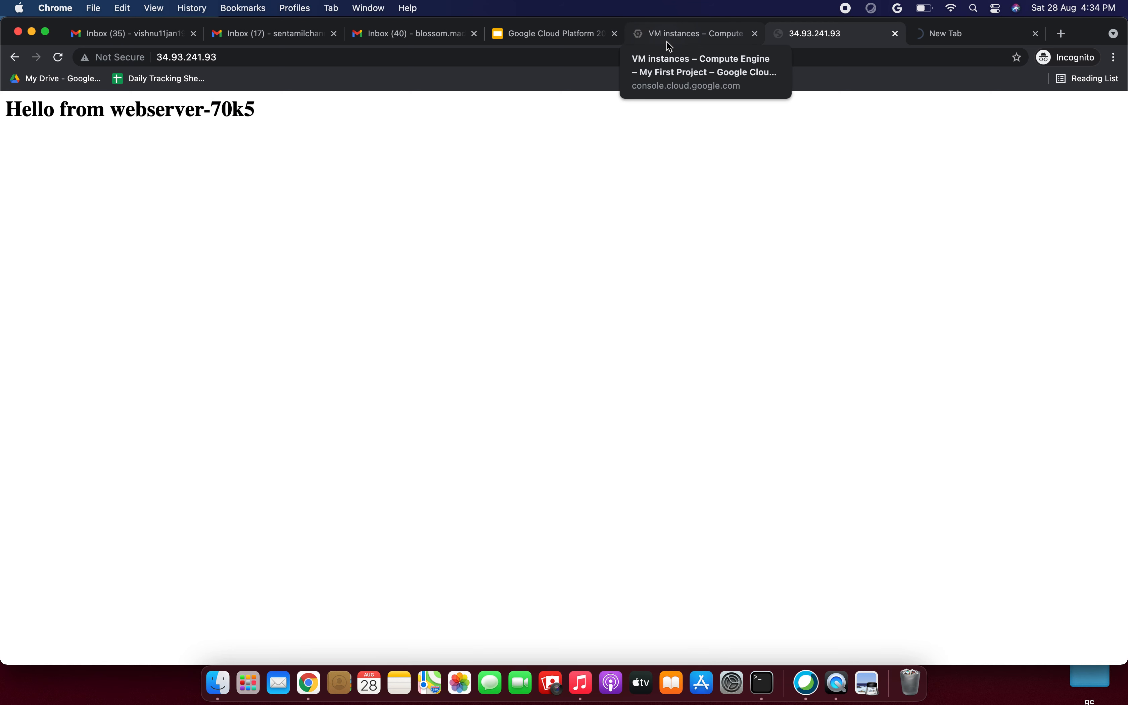
# Compare the server names on the 34.93.241.93 and 34.93.187.129 pages, highlighting each suffix and checking them against the VM instances list
pyautogui.click(927, 36)
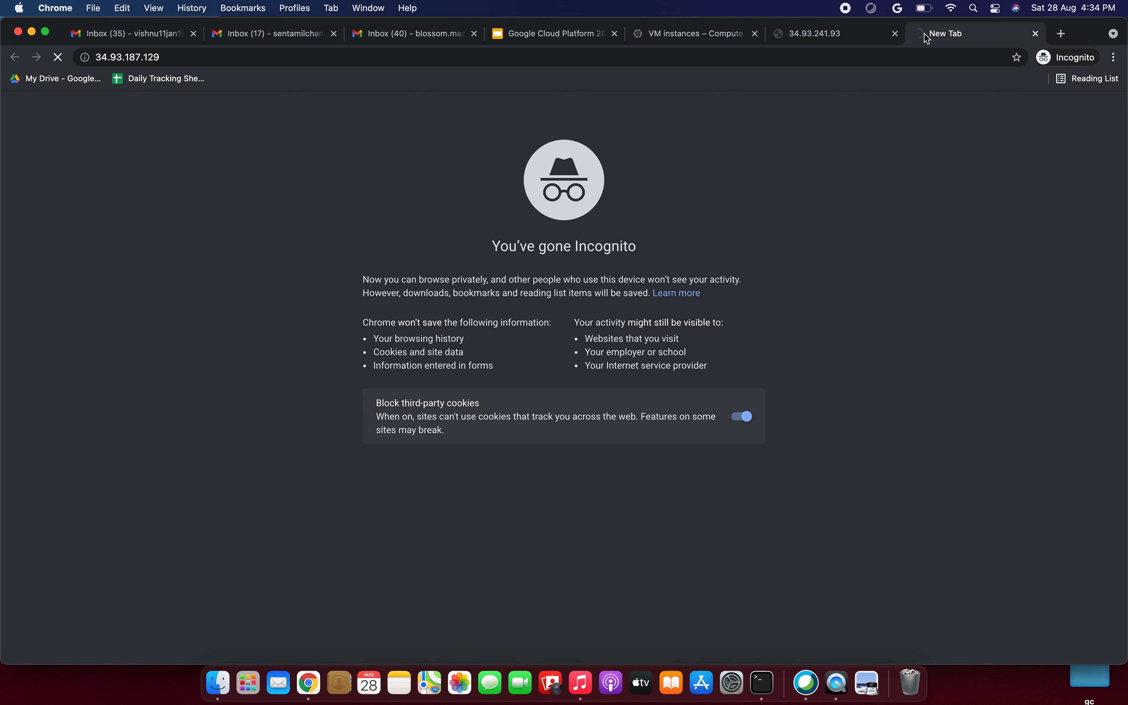
pyautogui.click(871, 64)
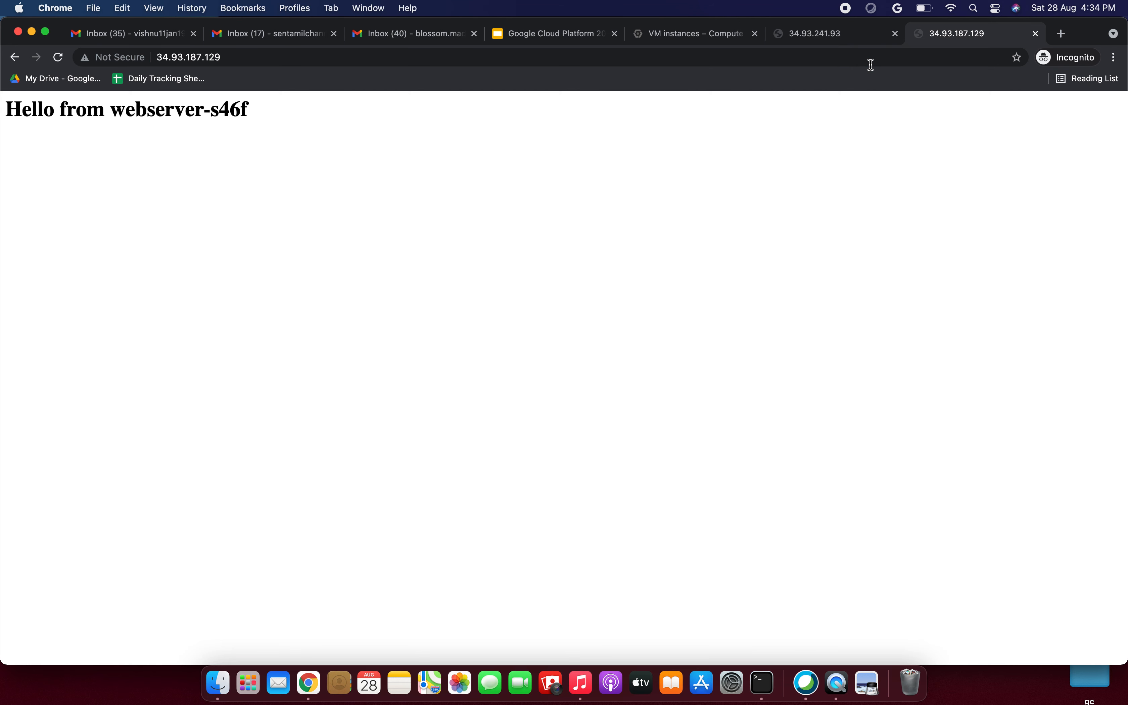
pyautogui.click(838, 34)
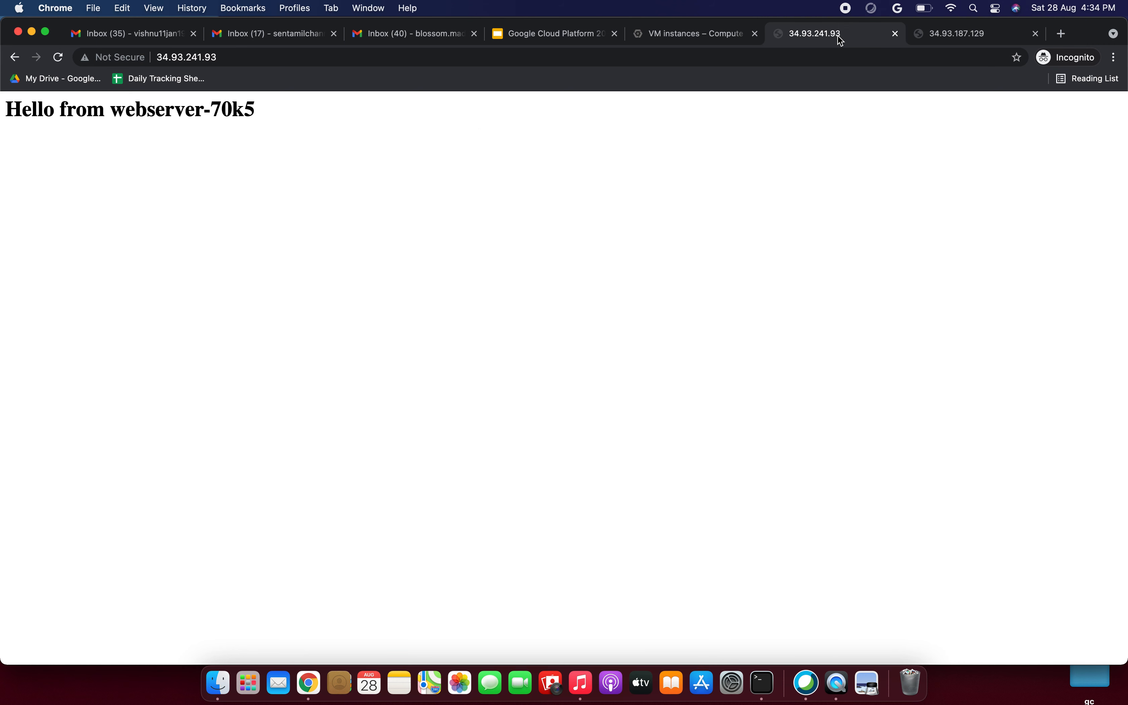
pyautogui.doubleClick(219, 109)
pyautogui.click(929, 33)
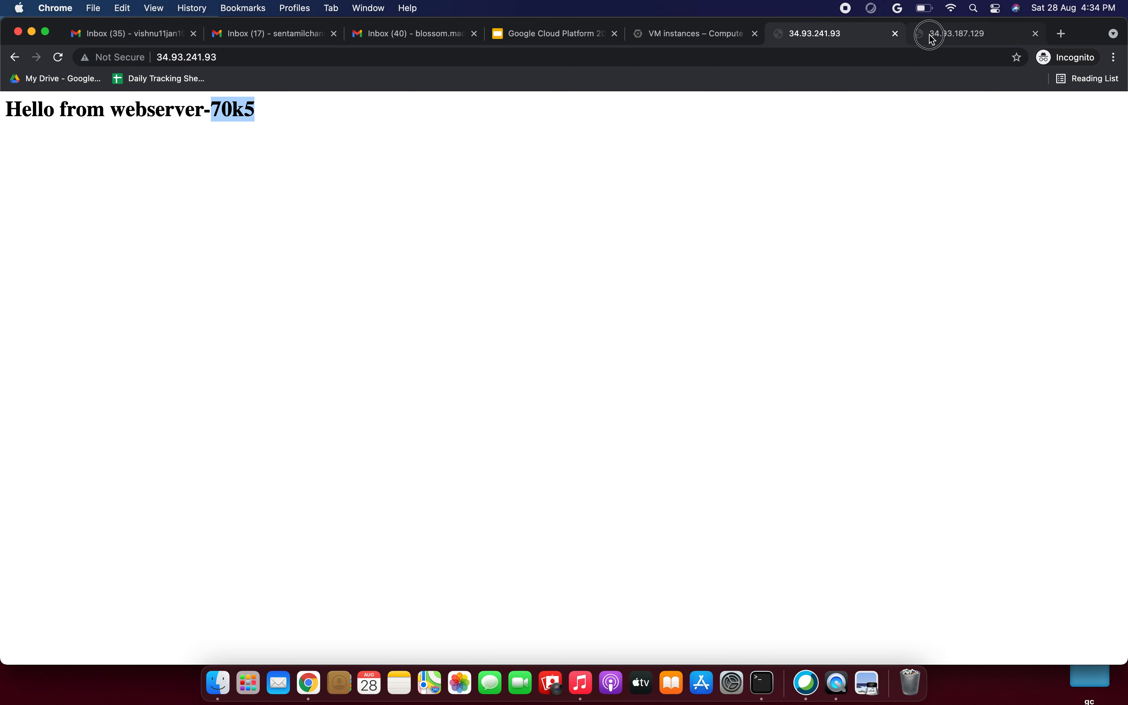
pyautogui.doubleClick(219, 109)
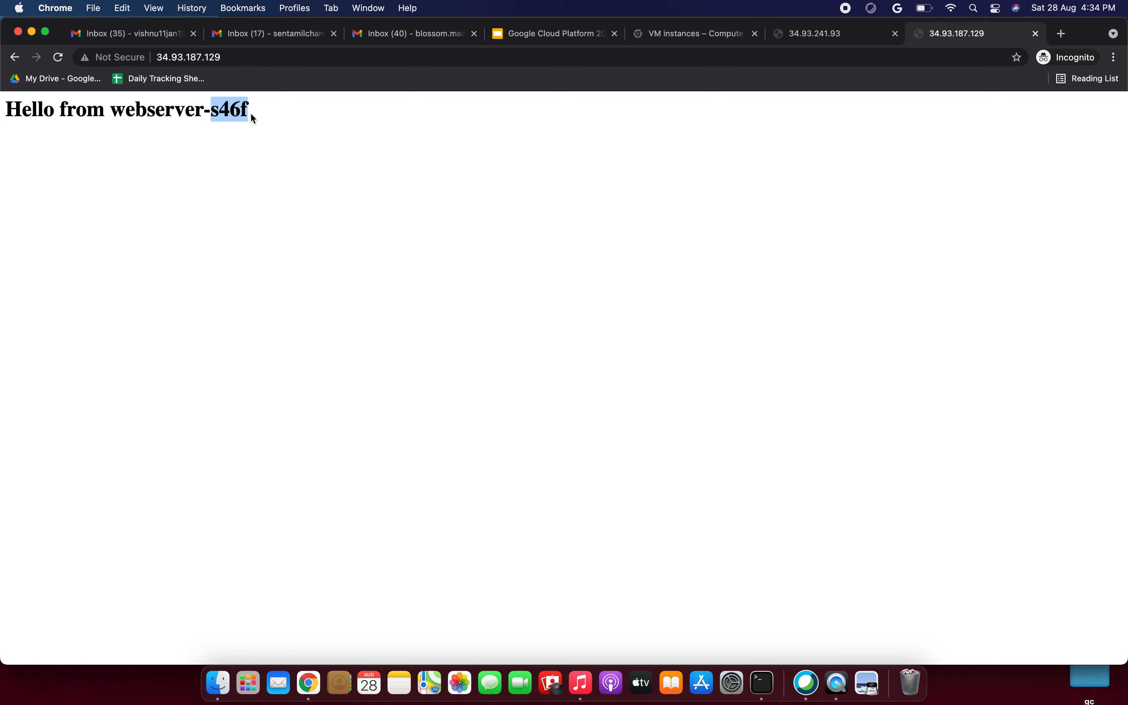
pyautogui.click(672, 39)
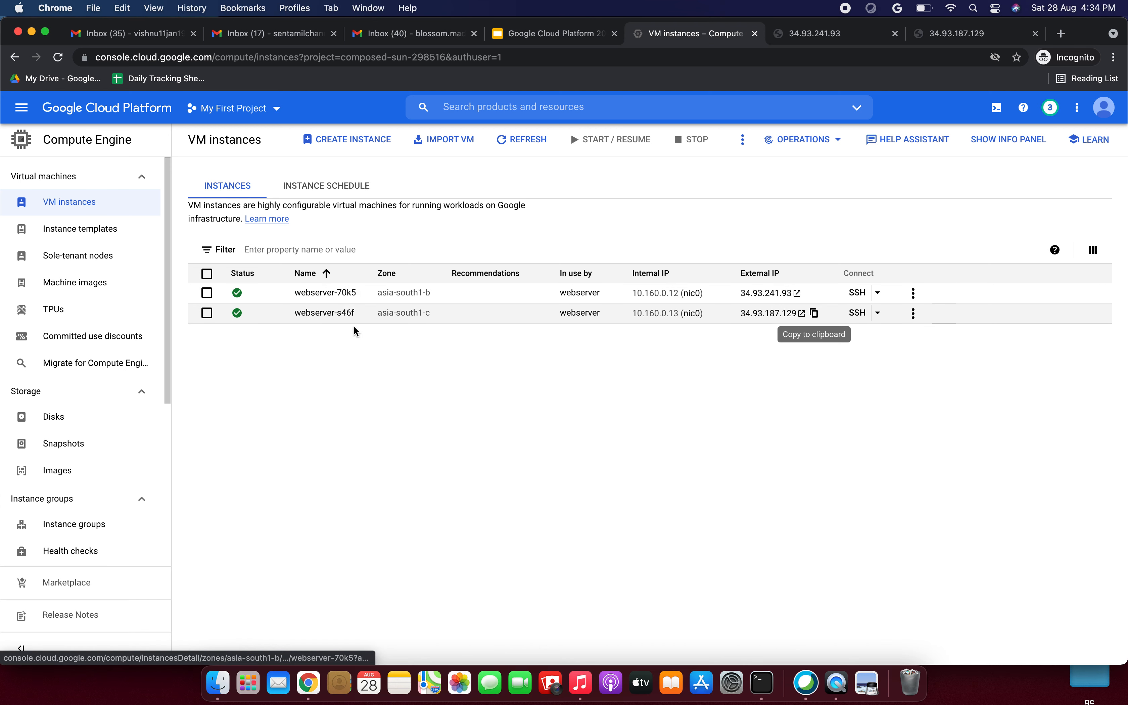
pyautogui.click(942, 35)
pyautogui.click(839, 41)
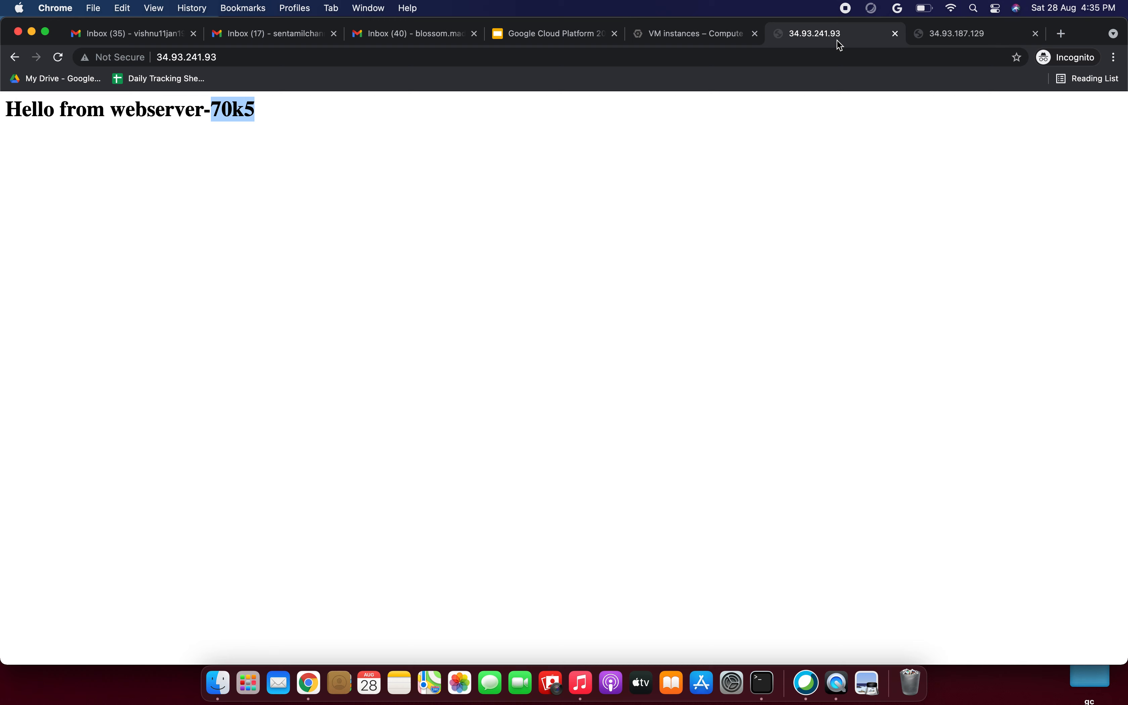
# Return to the cloud console and open the Load balancing page of Network services
pyautogui.click(705, 33)
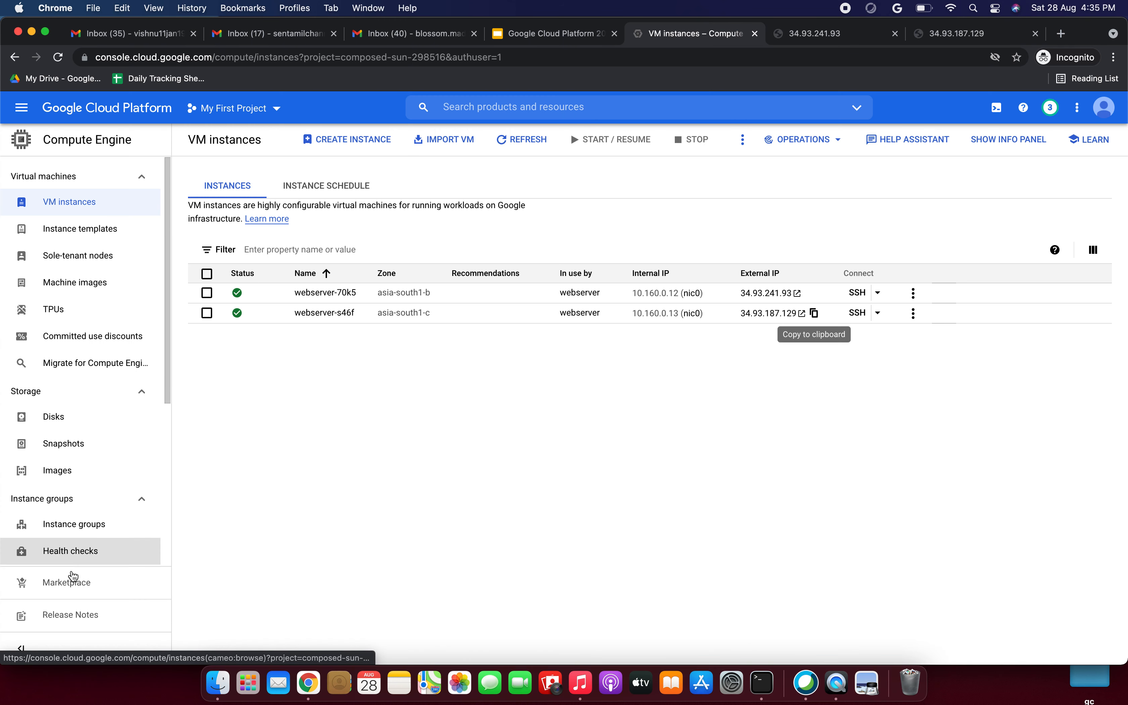
pyautogui.scroll(-3, 76, 494)
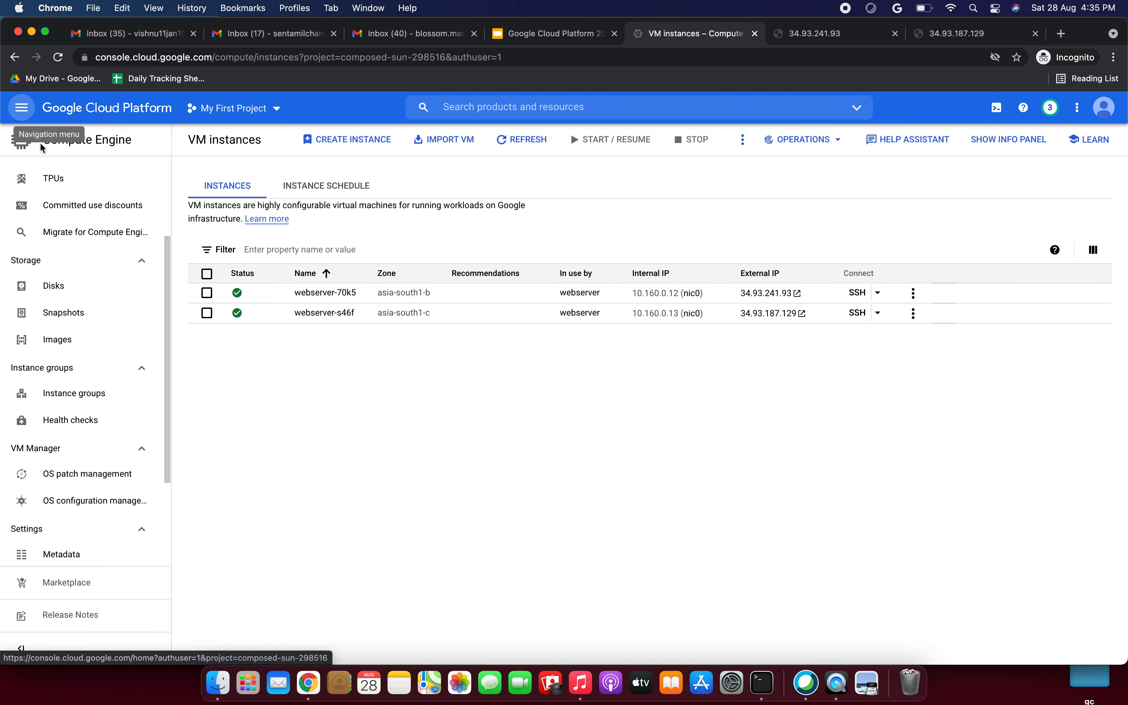
pyautogui.click(22, 111)
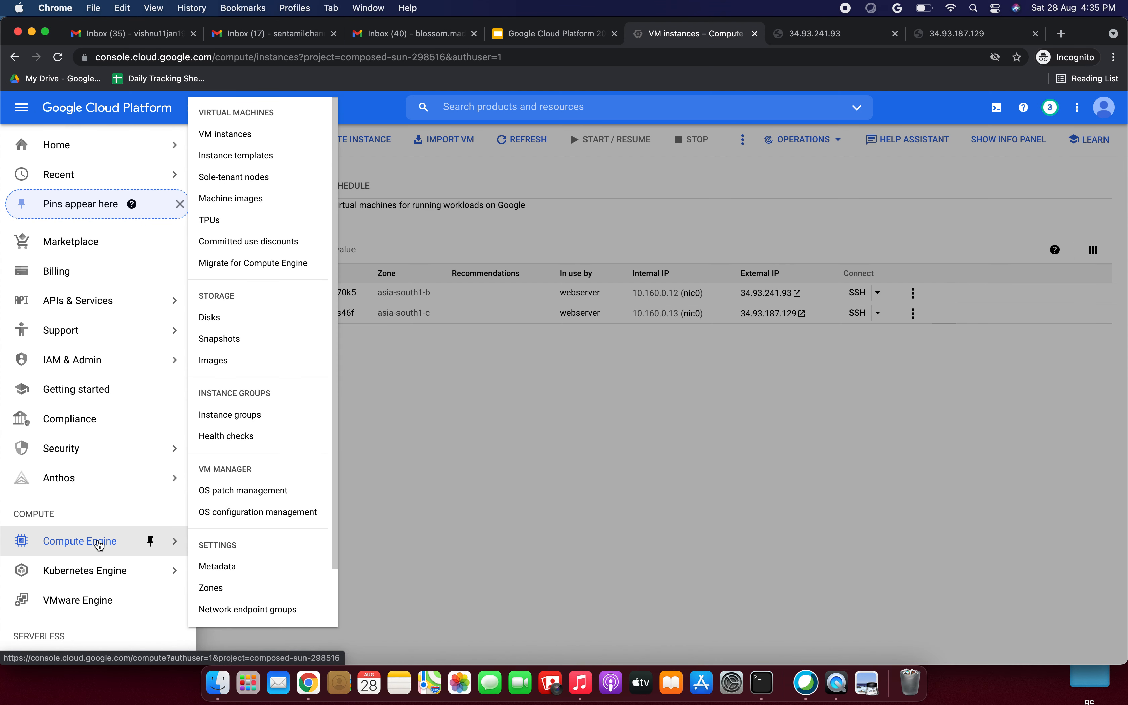
pyautogui.scroll(-8, 98, 541)
pyautogui.scroll(-12, 98, 543)
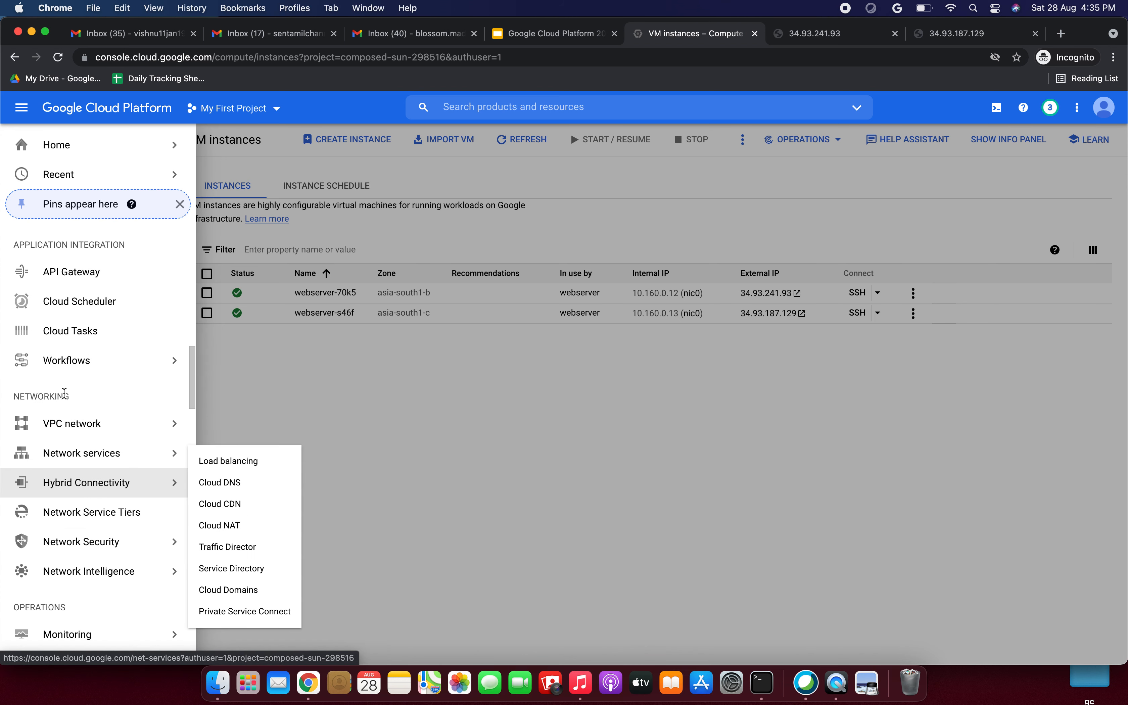
pyautogui.moveTo(86, 450)
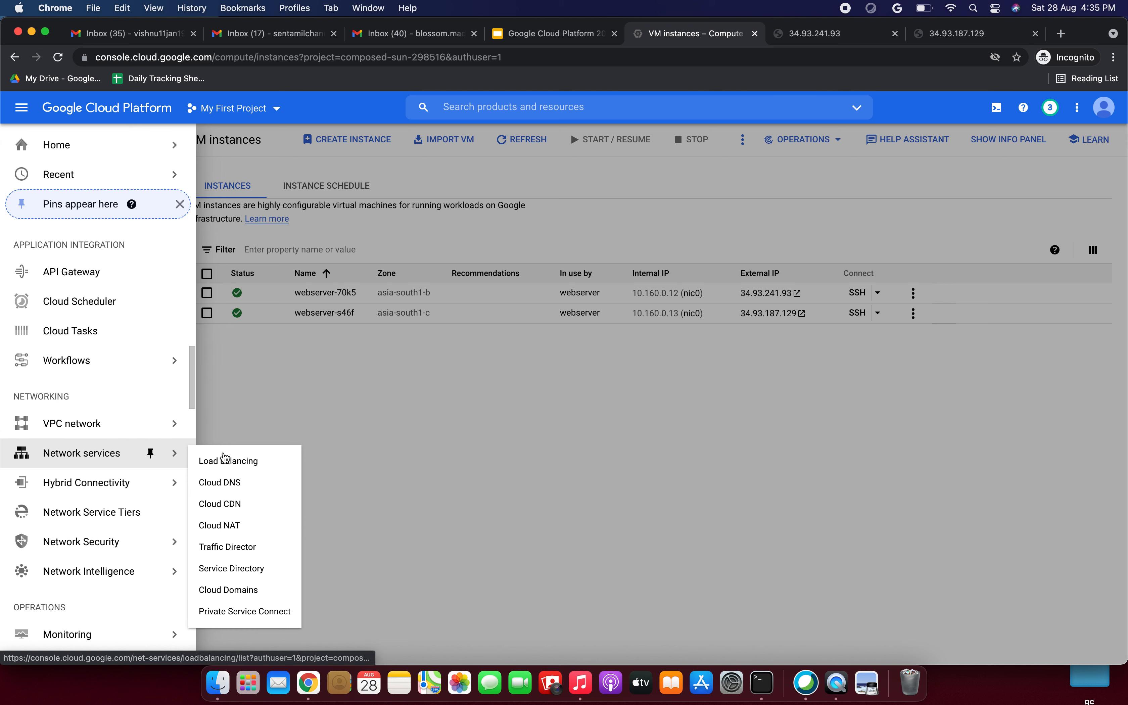
pyautogui.click(227, 462)
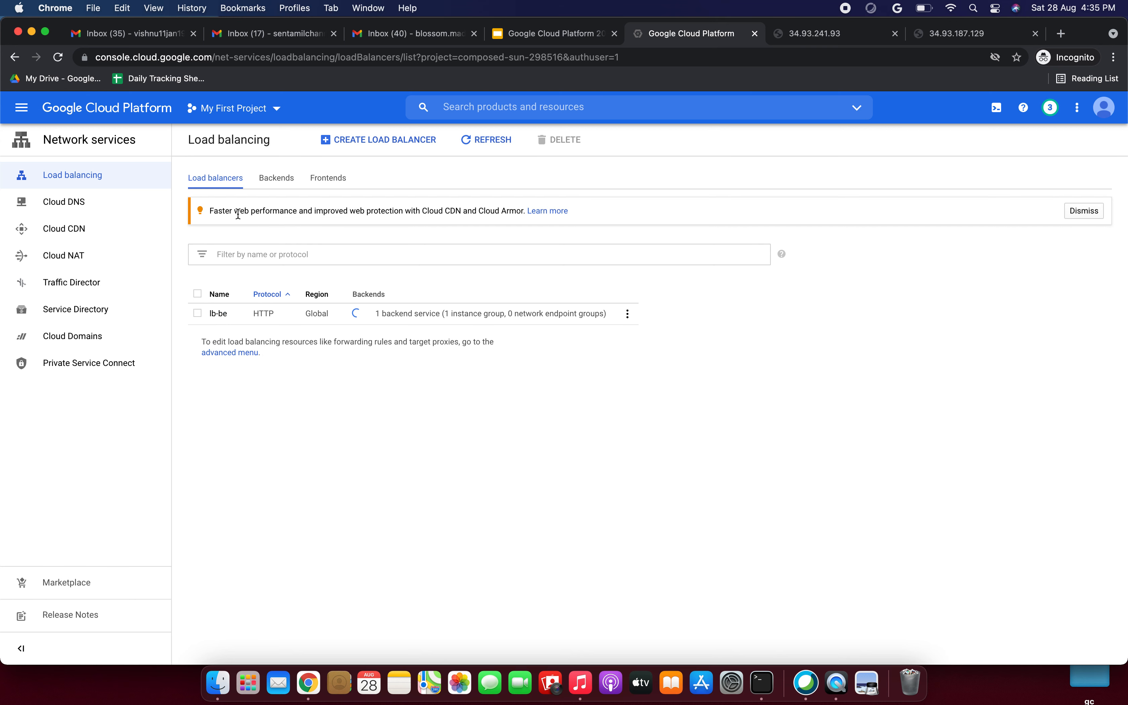
# Review the project's load balancing backends and frontends, finishing on the list of load balancers
pyautogui.click(219, 185)
pyautogui.click(278, 185)
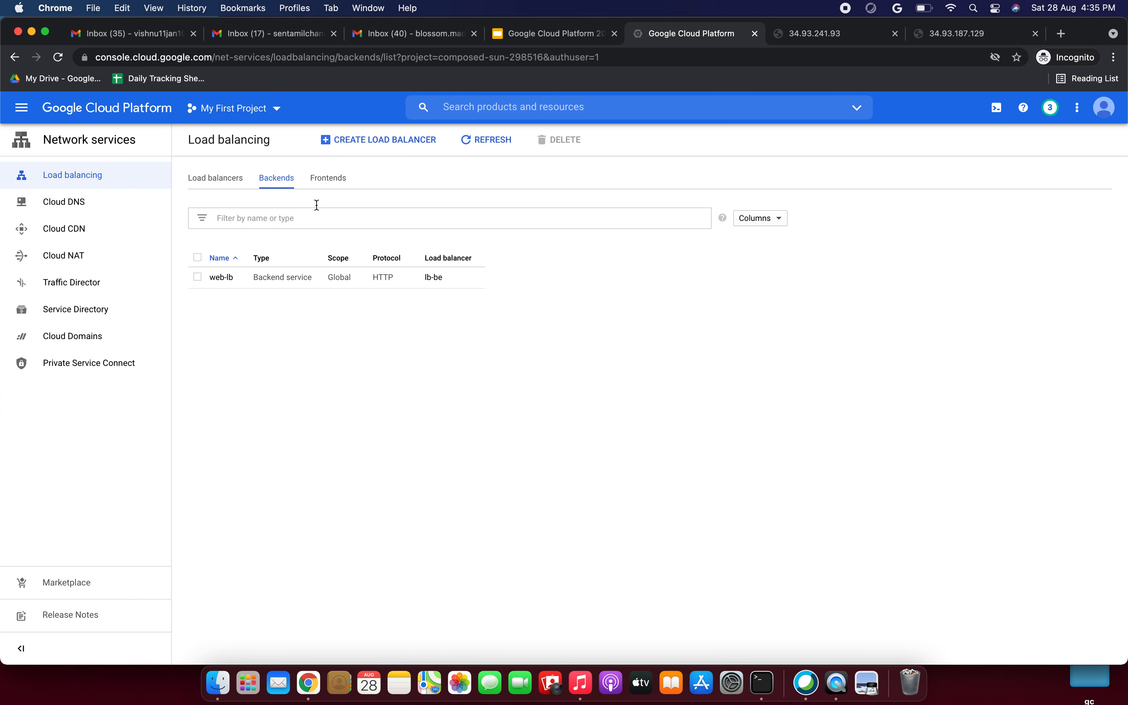
pyautogui.click(334, 180)
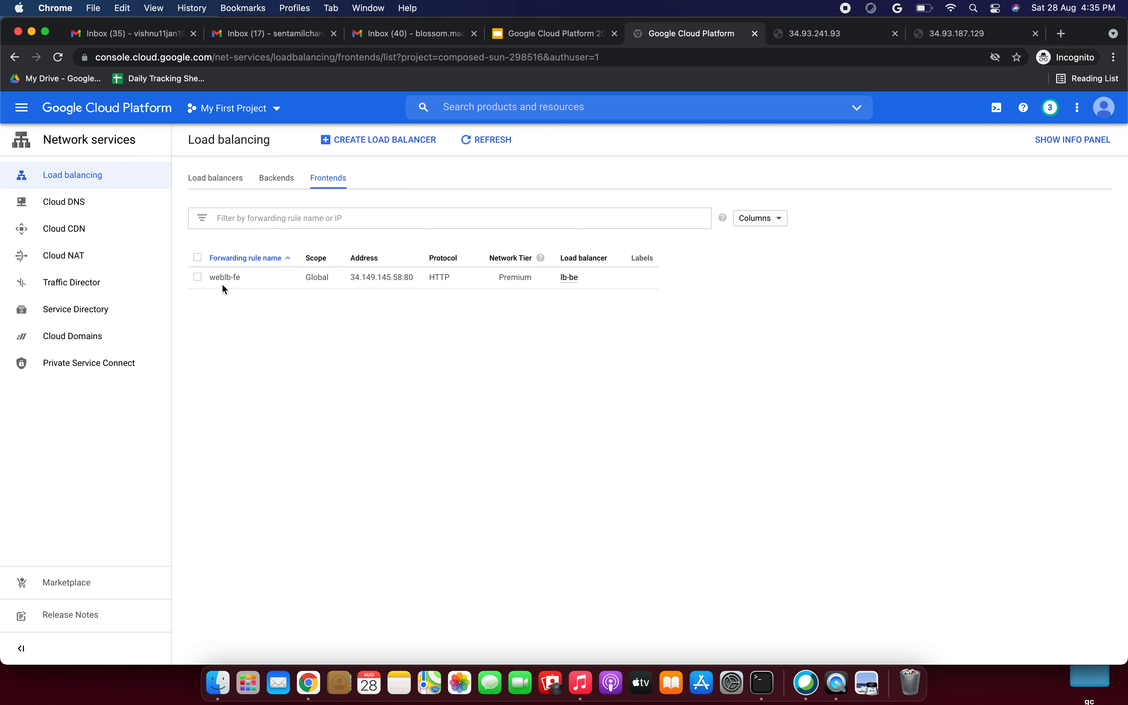
pyautogui.click(202, 182)
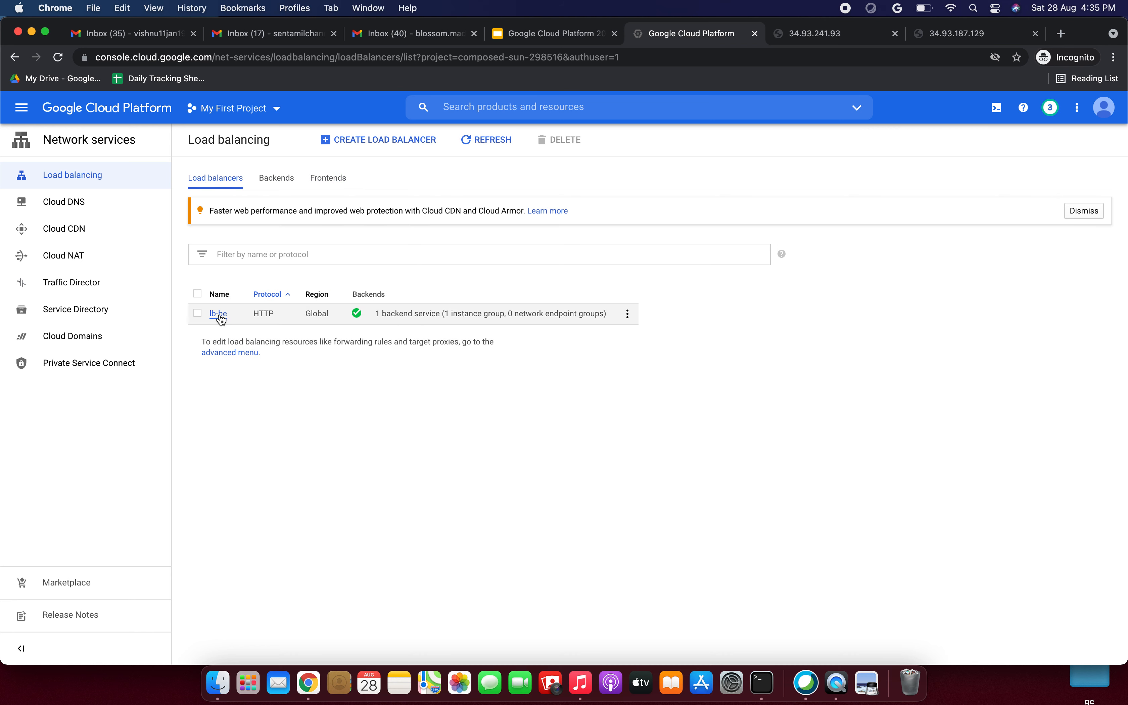
# Open the details of load balancer lb-be and review its frontend, host and path rules, and the web-lb backend's instance health
pyautogui.click(219, 315)
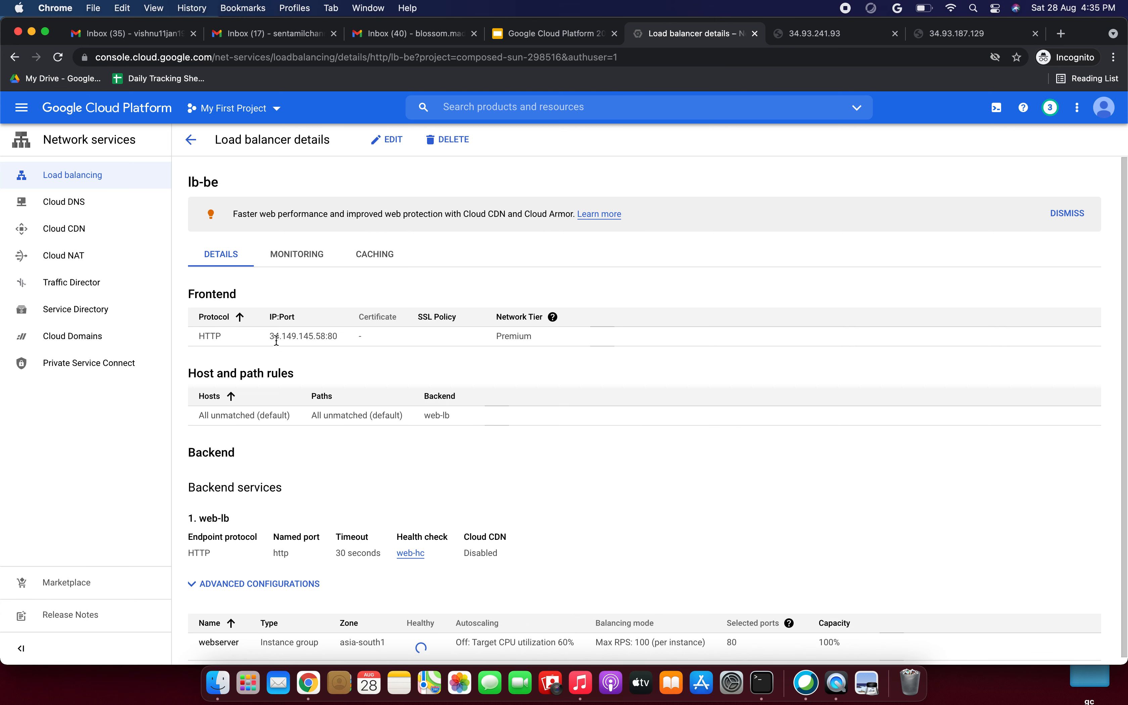
pyautogui.moveTo(270, 336); pyautogui.dragTo(336, 336)
pyautogui.click(345, 337)
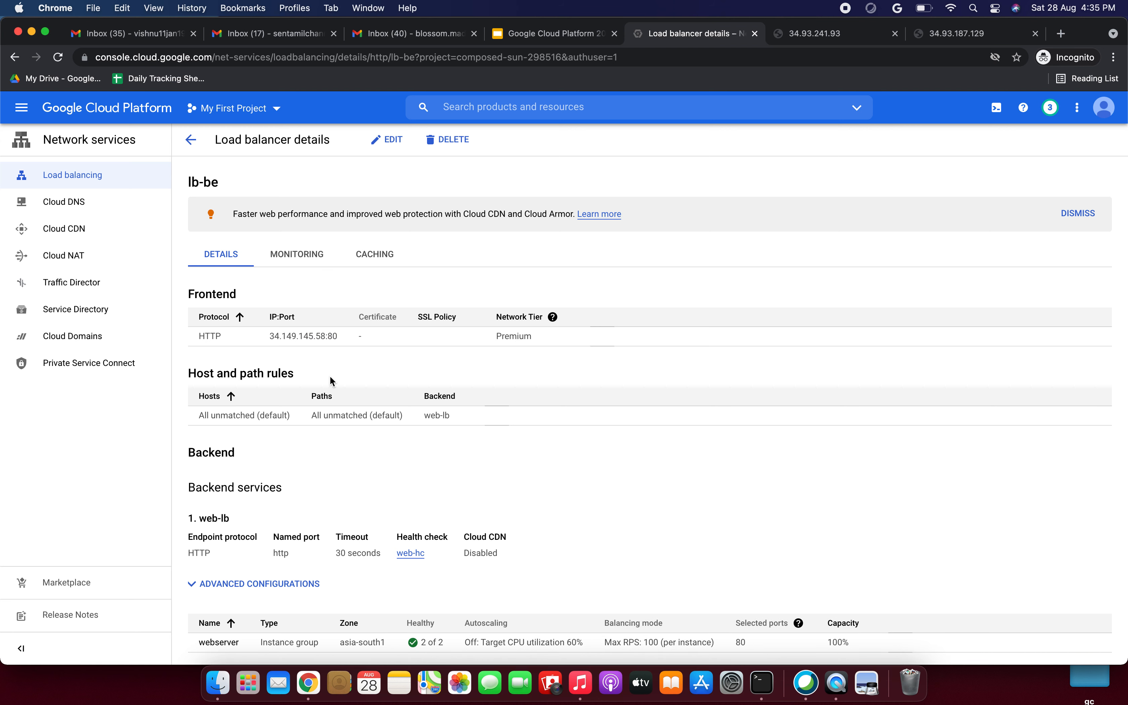
pyautogui.click(199, 297)
pyautogui.moveTo(204, 373); pyautogui.dragTo(267, 374)
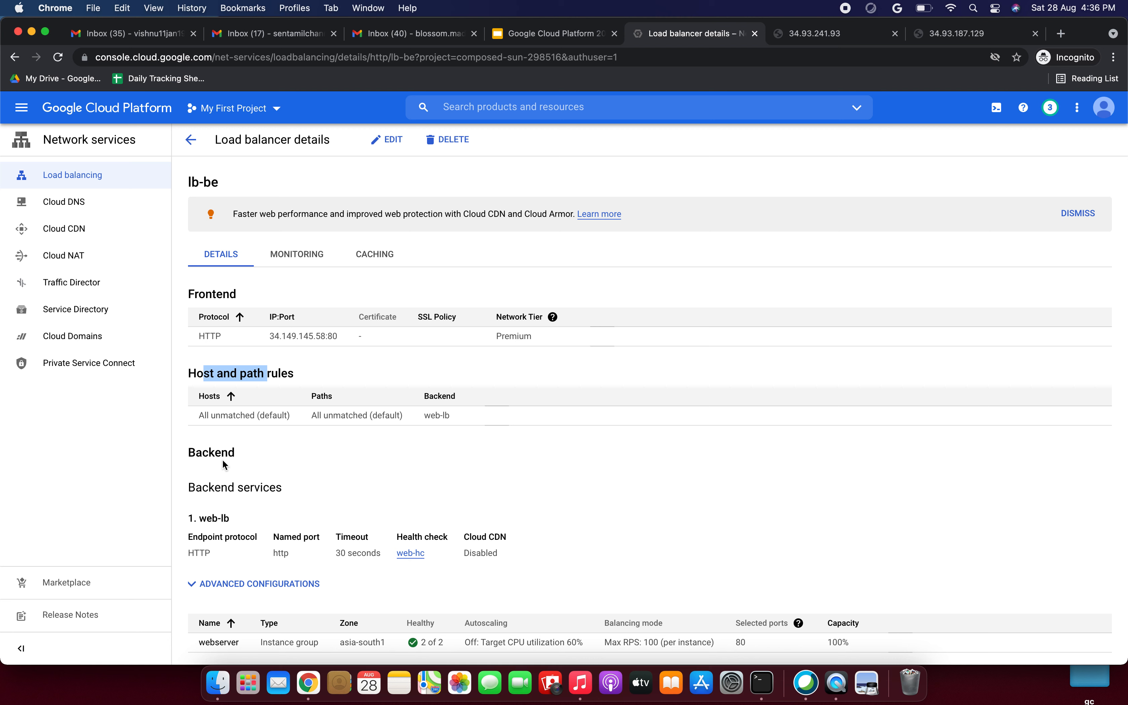
pyautogui.click(208, 522)
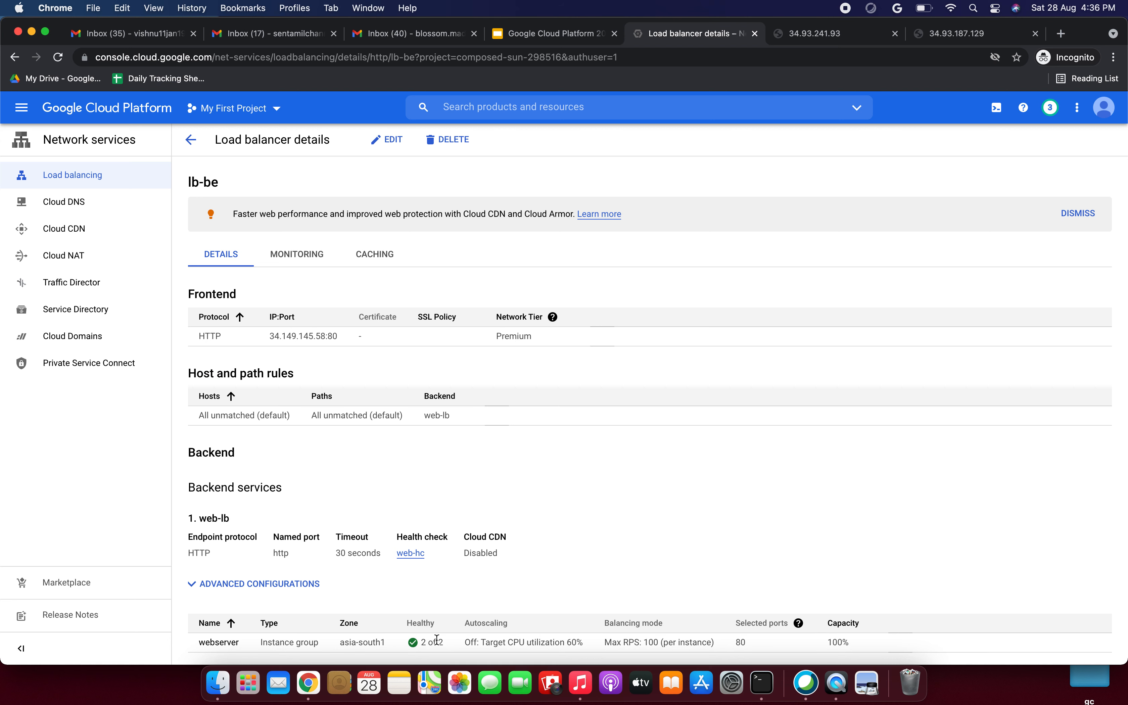
pyautogui.moveTo(424, 646); pyautogui.dragTo(442, 644)
# Copy the load balancer's frontend address 34.149.145.58:80 and open it in a new browser tab
pyautogui.moveTo(338, 335); pyautogui.dragTo(271, 337)
pyautogui.press('super+c')
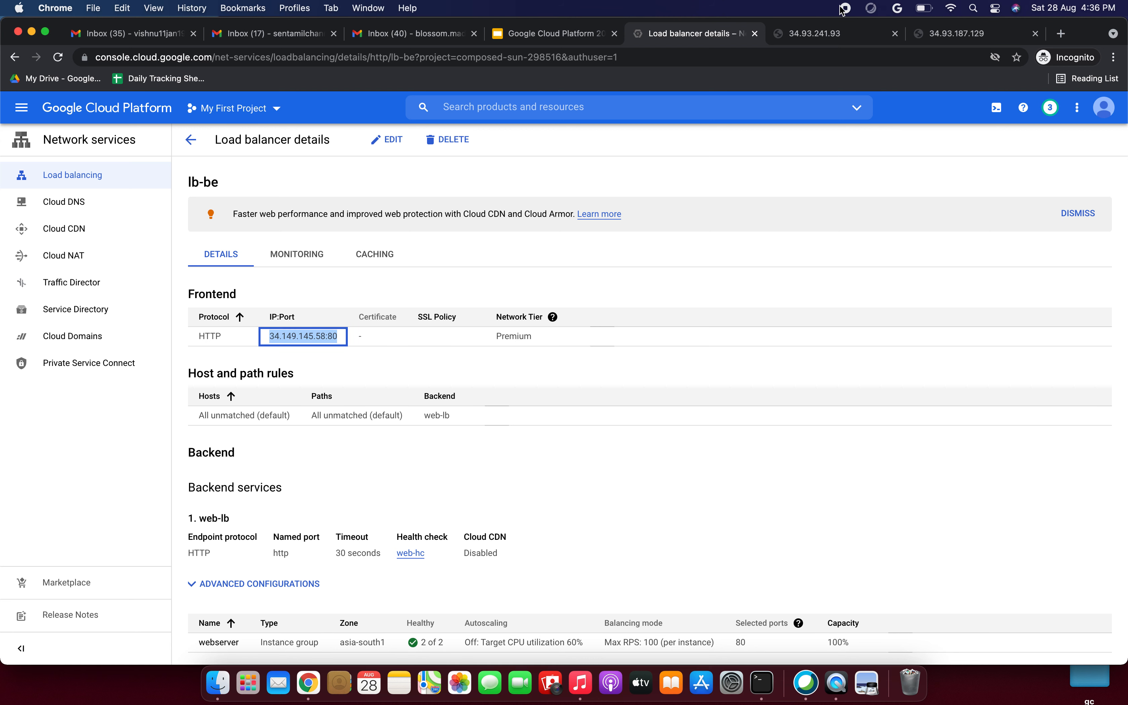
pyautogui.click(1060, 34)
pyautogui.press('super+v')
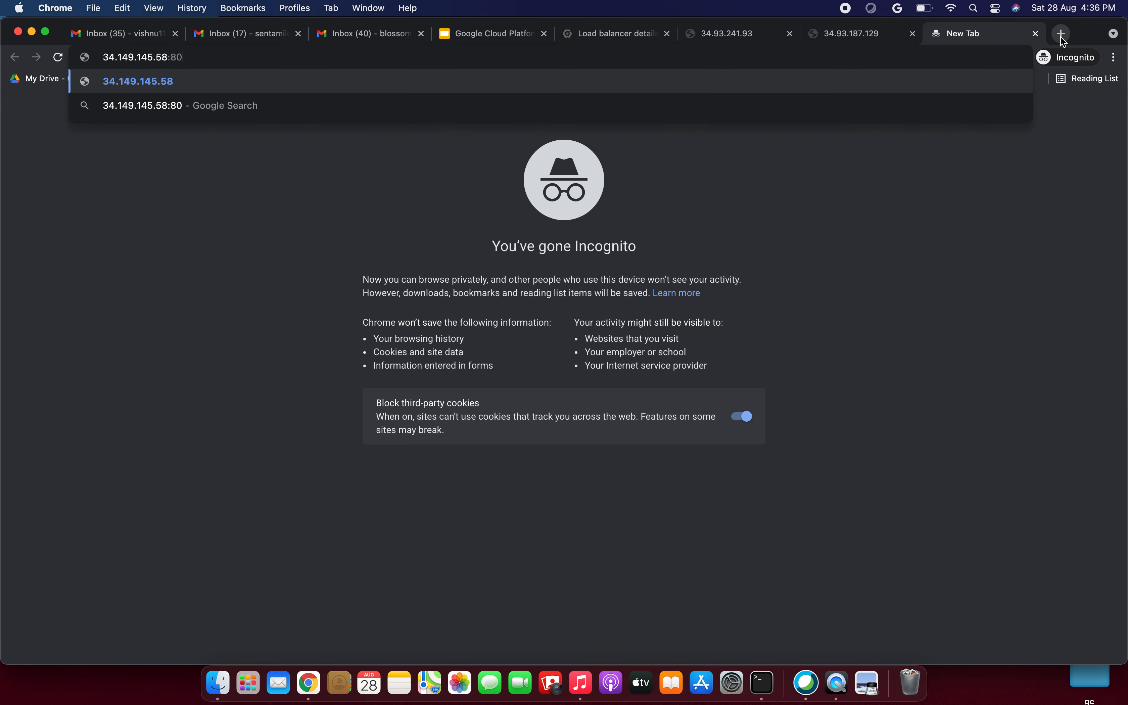
pyautogui.press('Return')
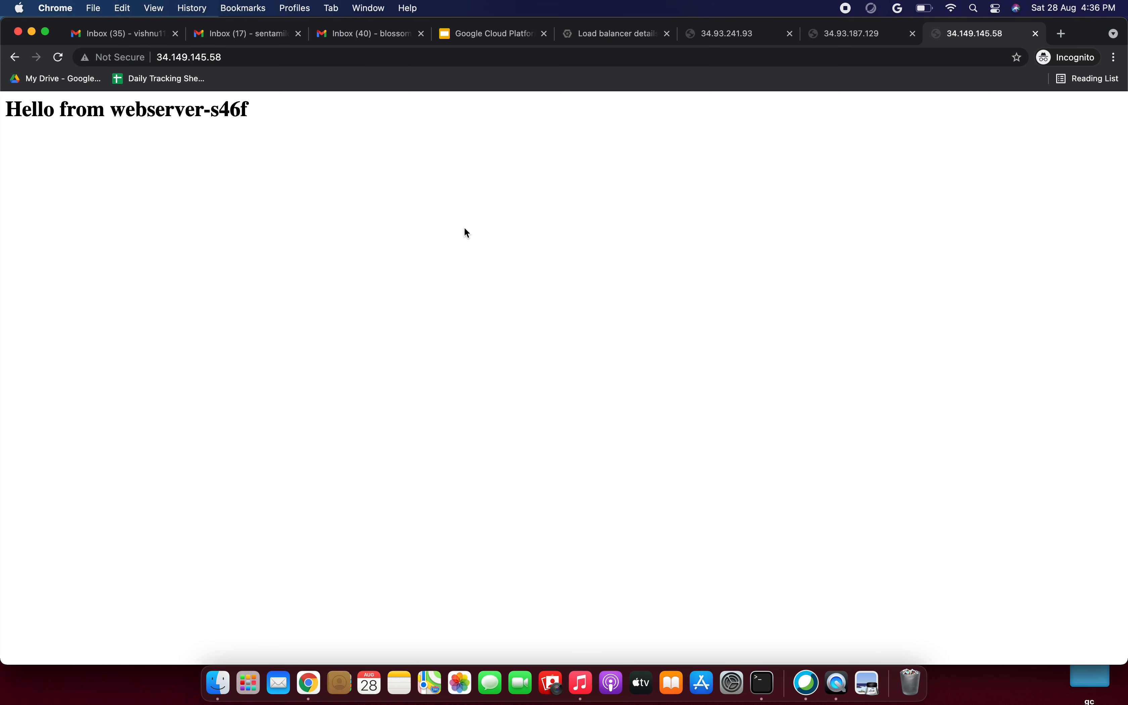
# Reload the 34.149.145.58 page several times, checking which web server name answers each request
pyautogui.moveTo(249, 109); pyautogui.dragTo(212, 110)
pyautogui.click(59, 61)
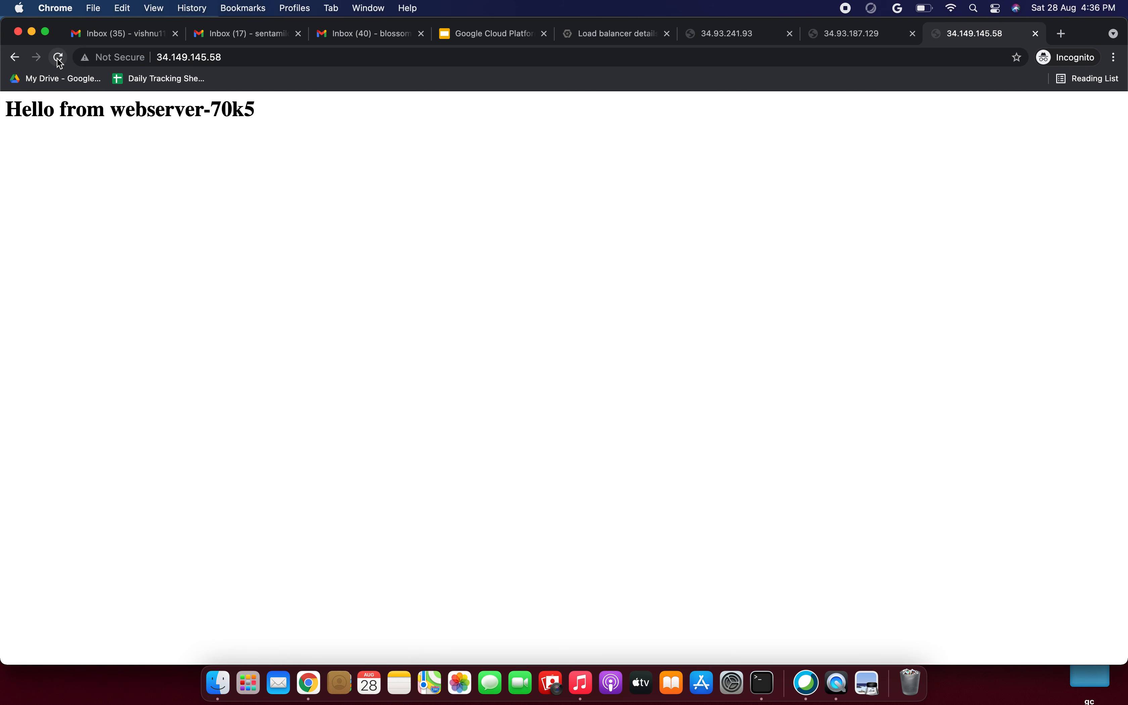
pyautogui.press('super+a')
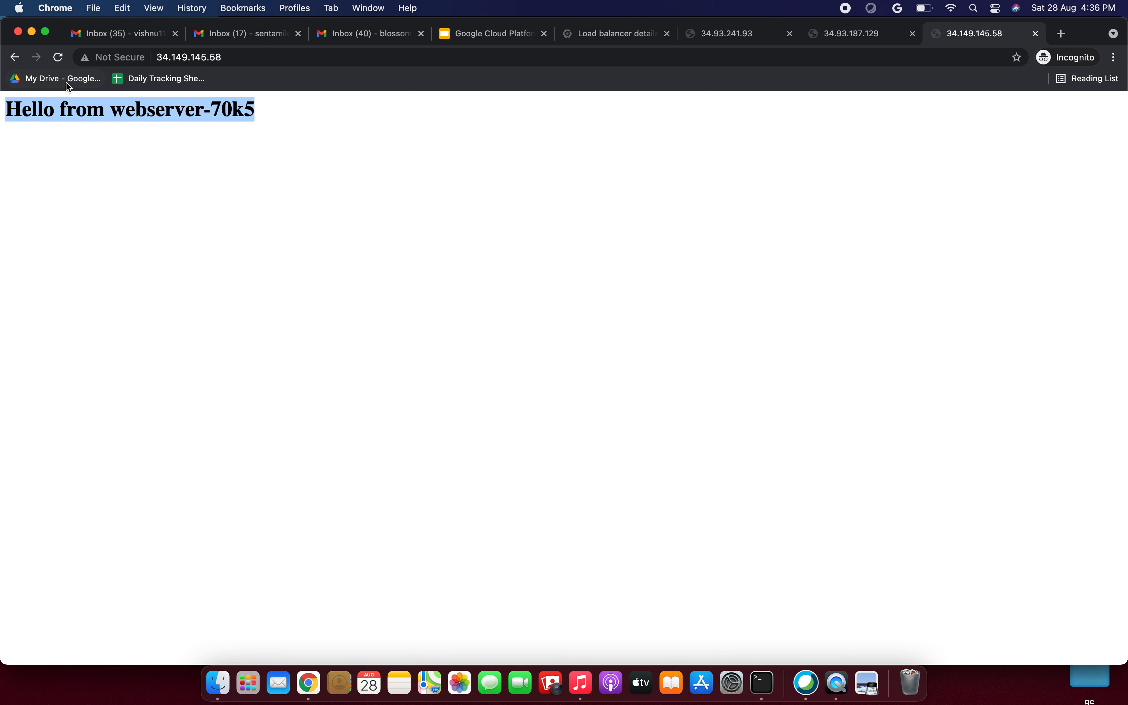
pyautogui.click(57, 59)
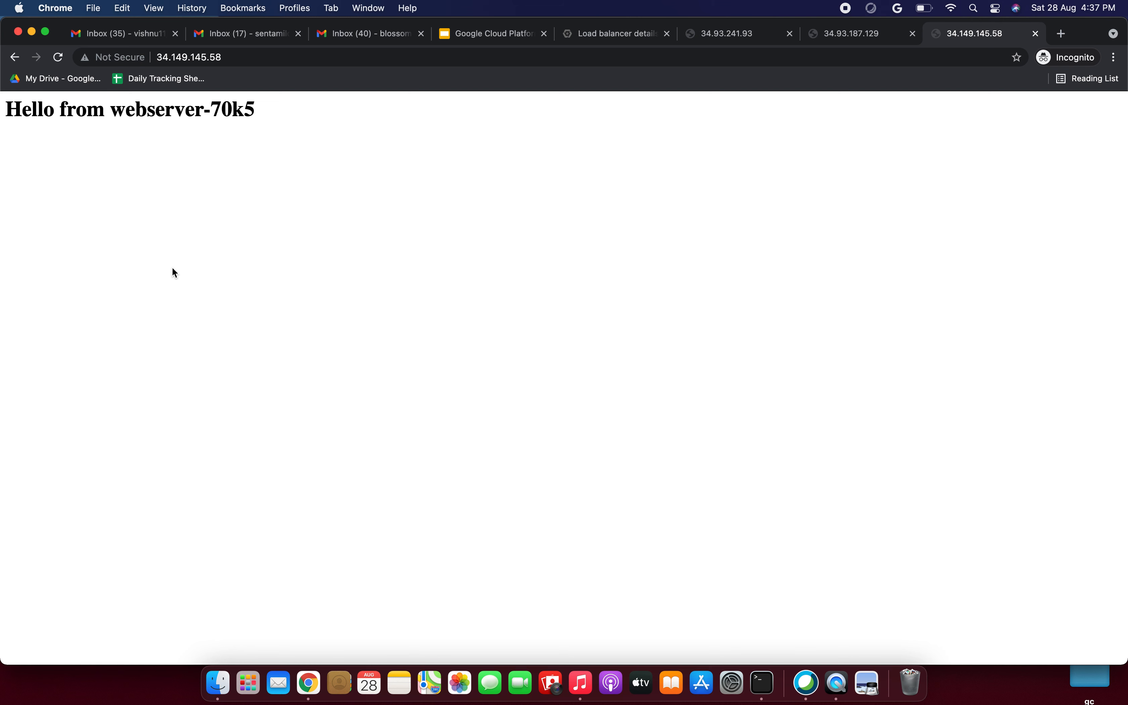
pyautogui.click(58, 57)
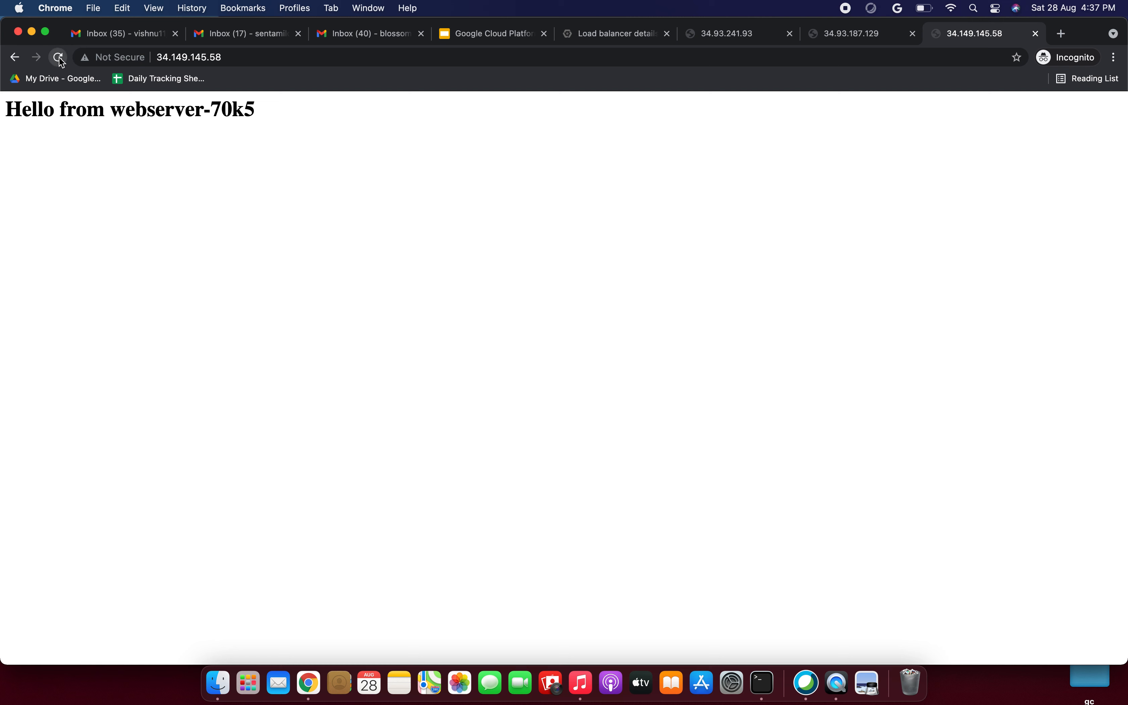
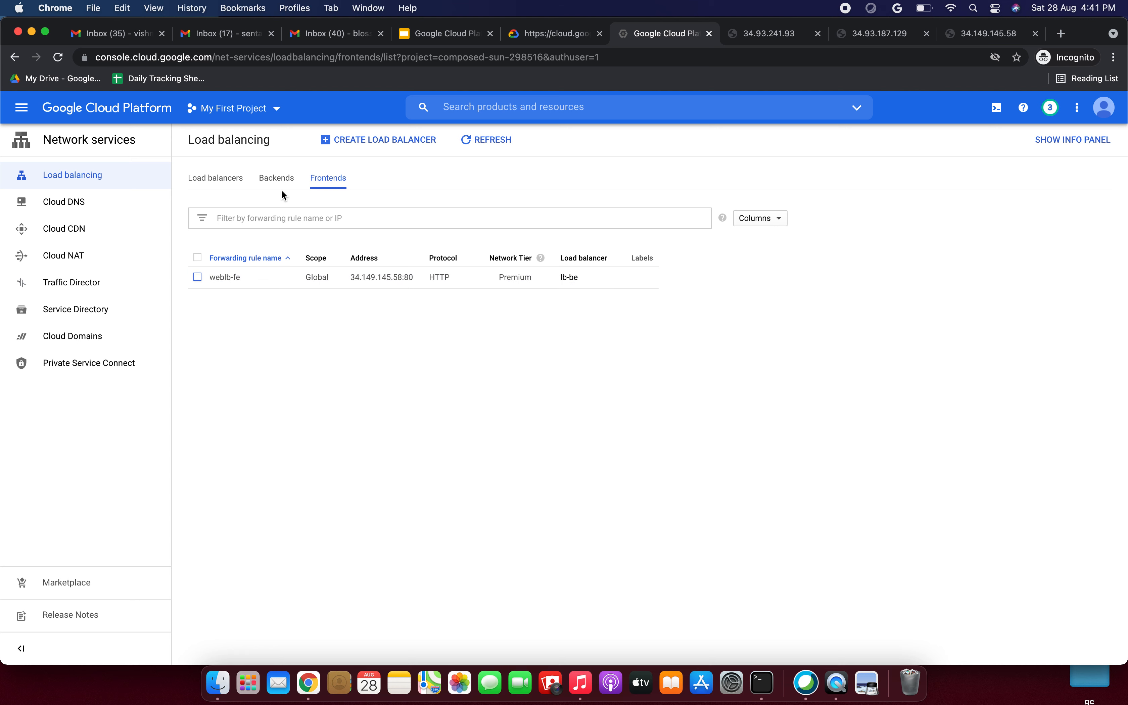
# From the load balancing backends, open the web-lb backend service details, examine its traffic and instance health, and return to the backend services list
pyautogui.click(280, 180)
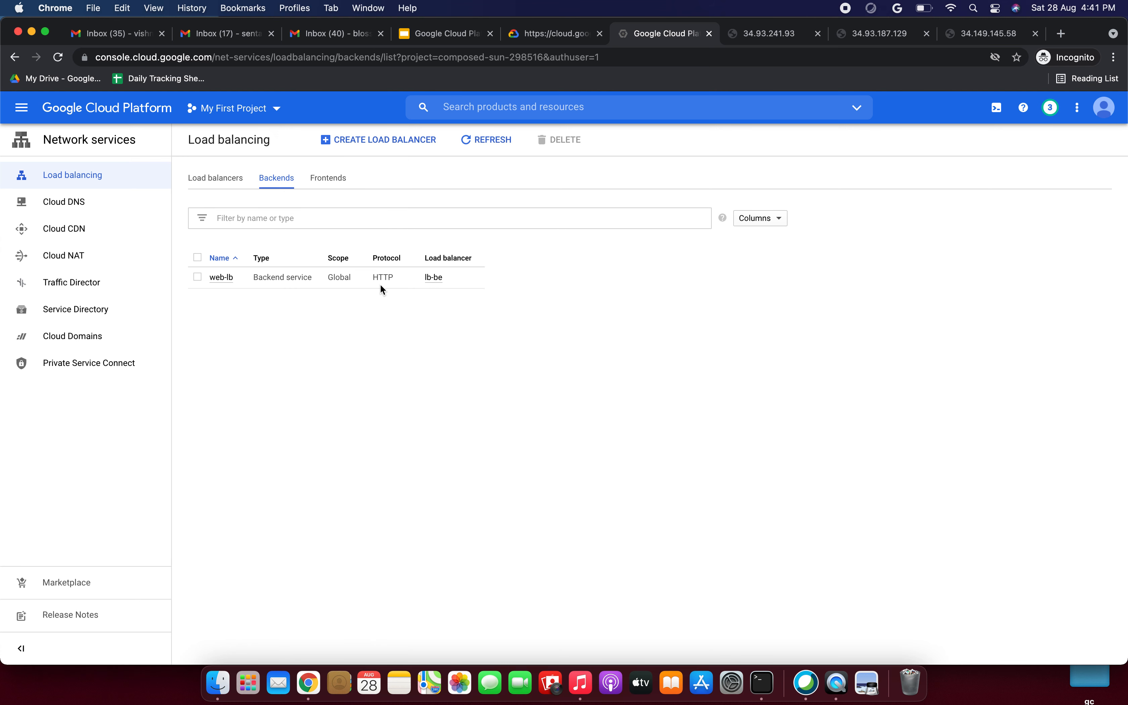
pyautogui.click(197, 277)
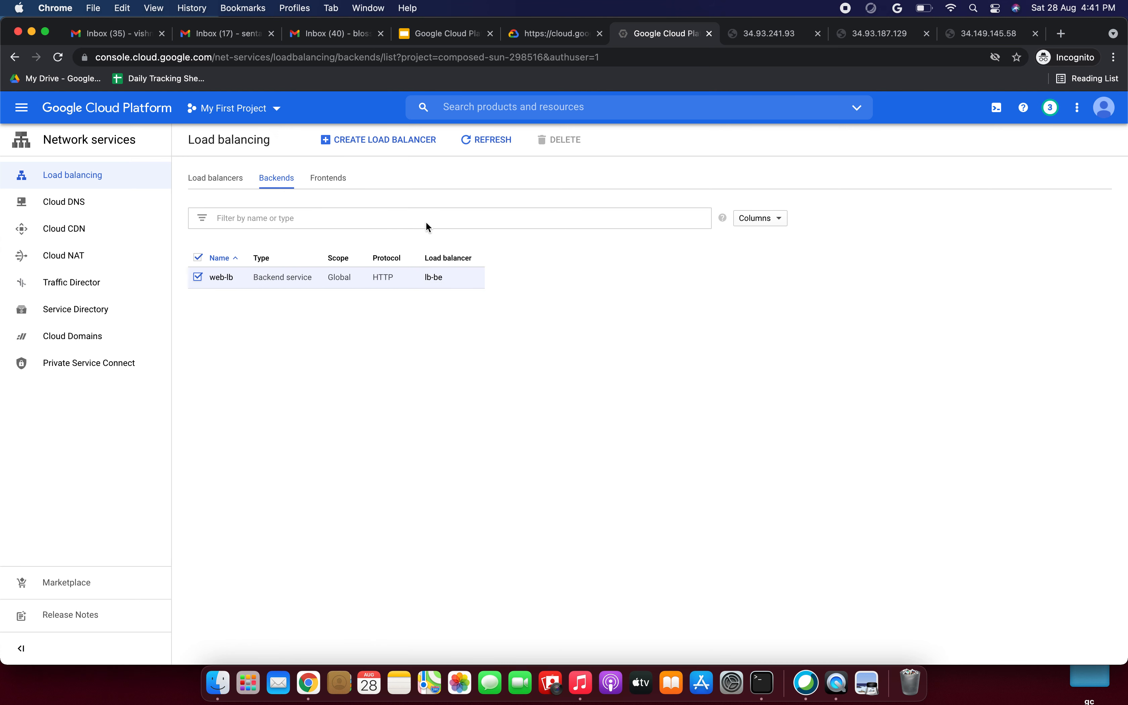
pyautogui.click(197, 278)
pyautogui.click(219, 278)
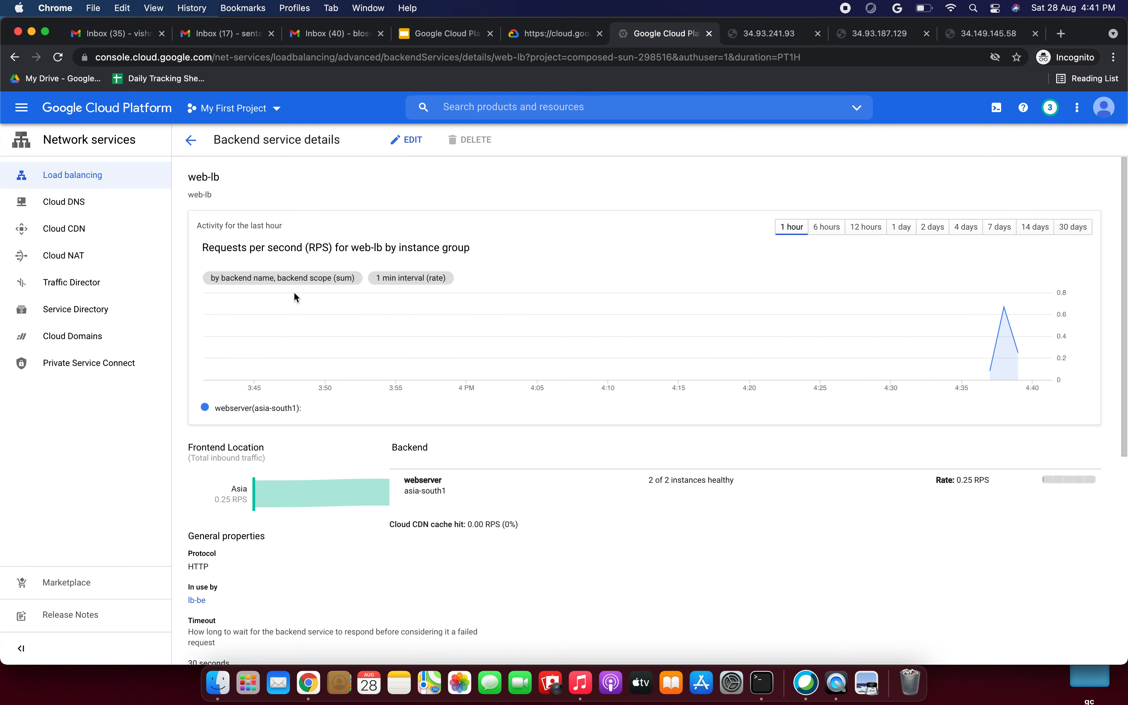
pyautogui.click(192, 143)
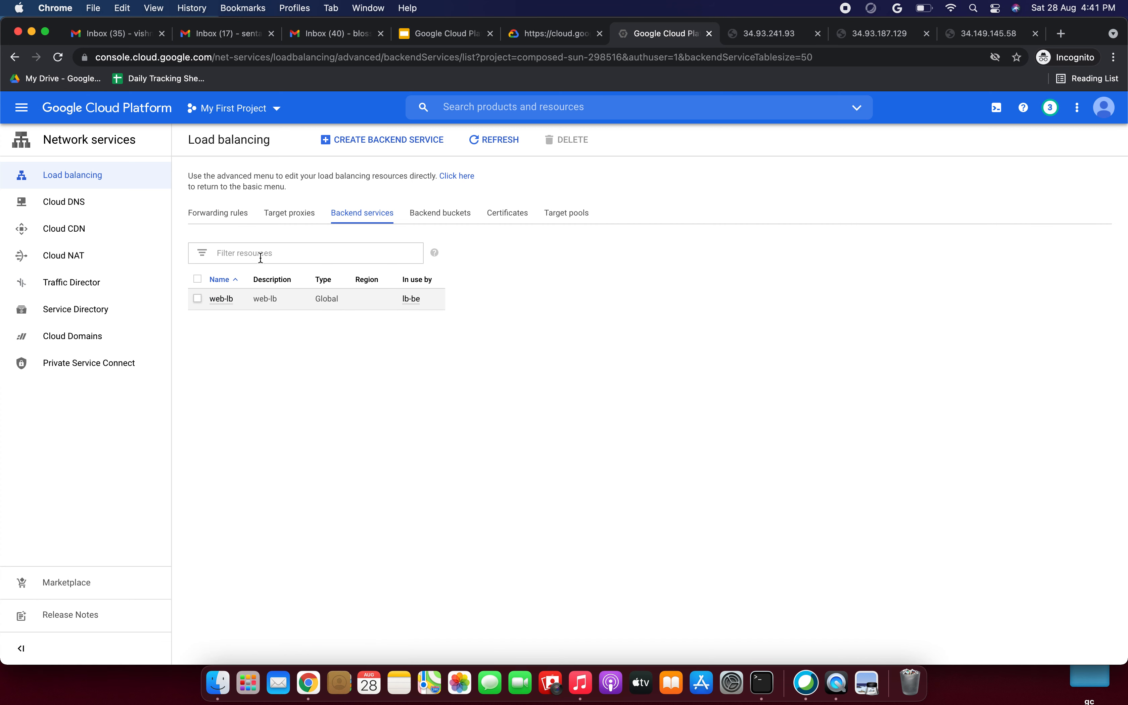
# Return to the list of load balancers and delete lb-be together with its web-lb backend service
pyautogui.click(92, 204)
pyautogui.click(74, 174)
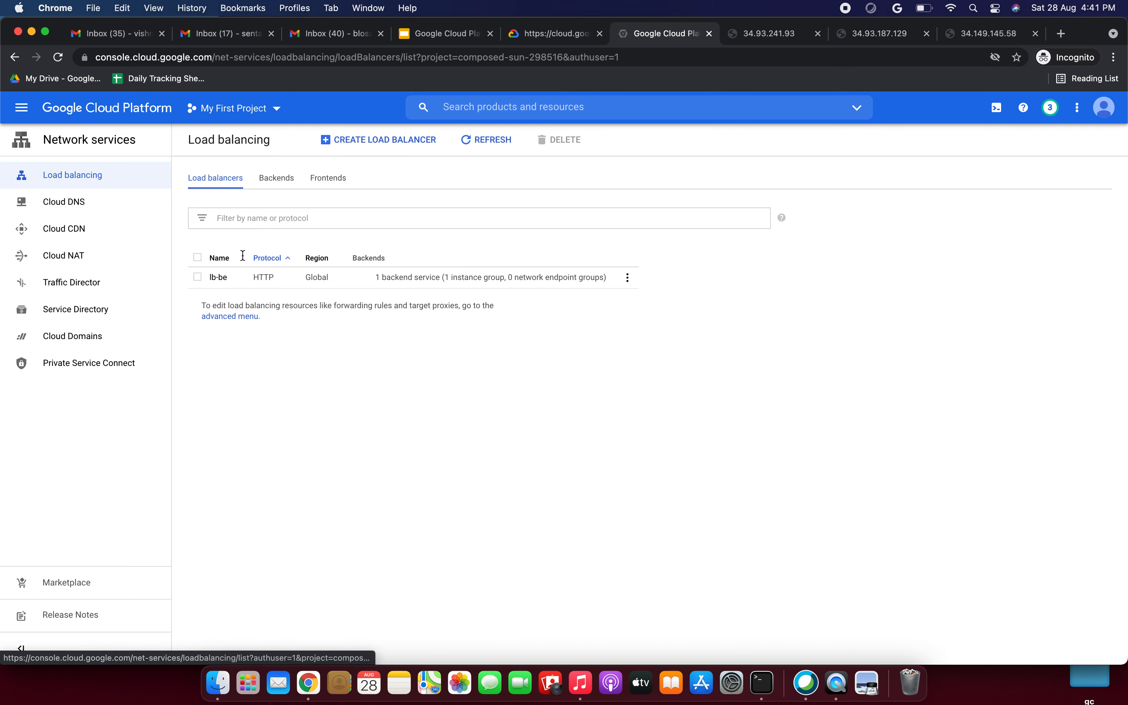
pyautogui.click(198, 314)
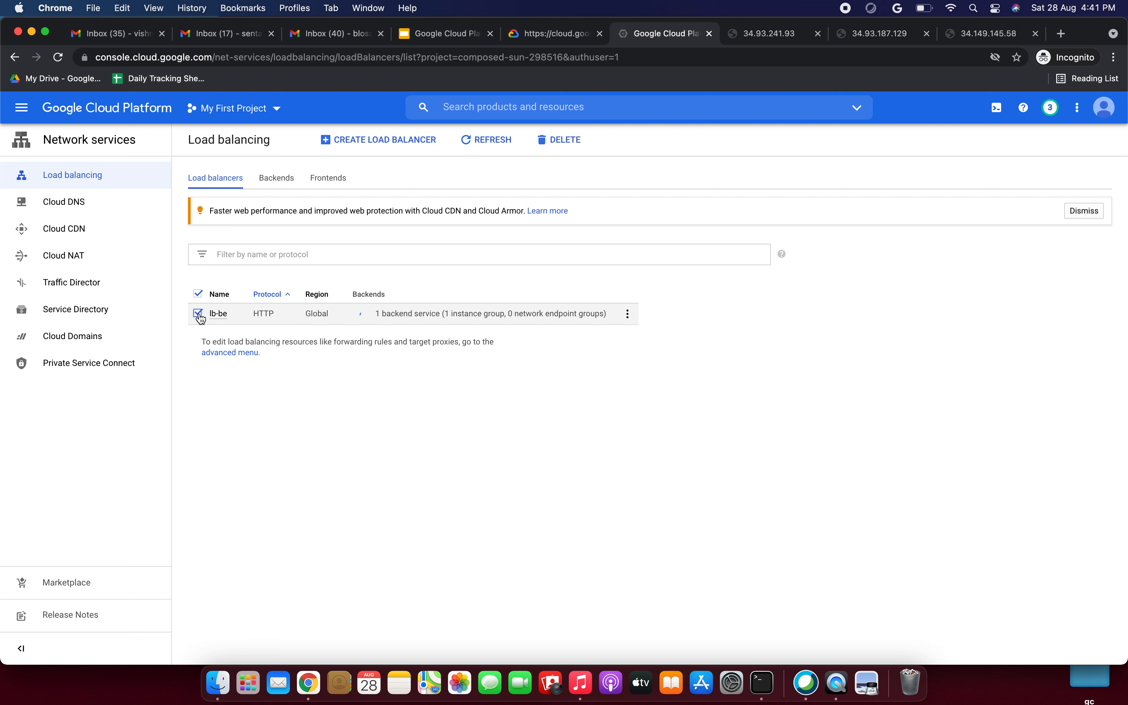
pyautogui.click(547, 140)
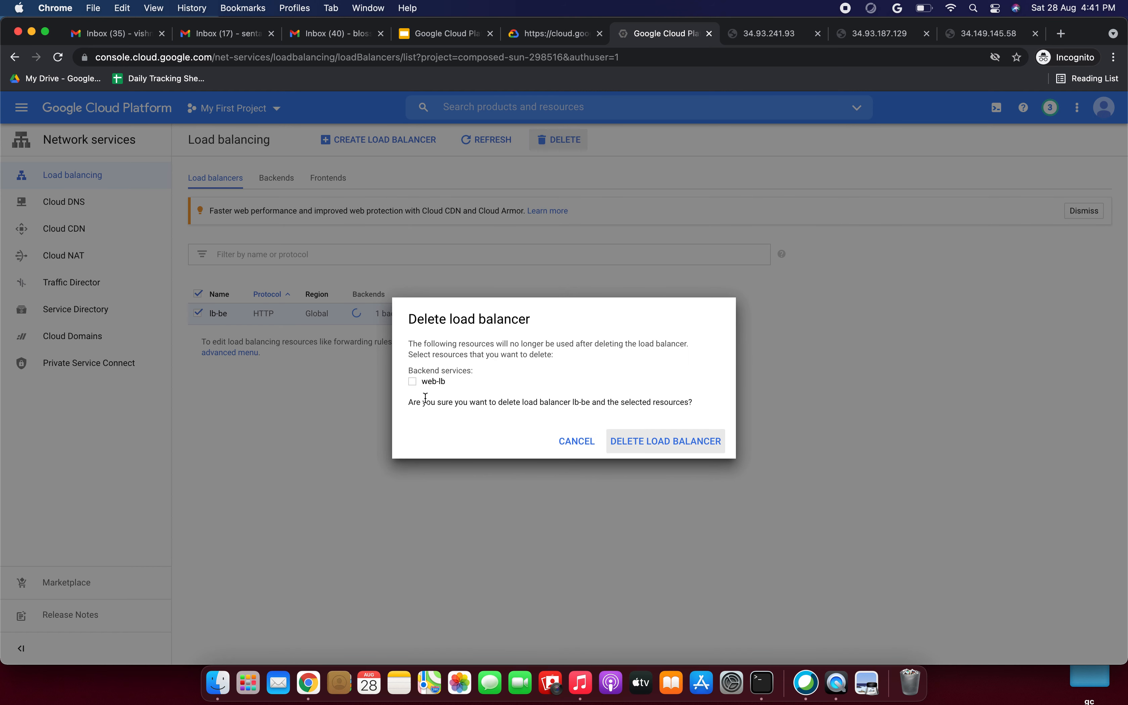
pyautogui.click(412, 382)
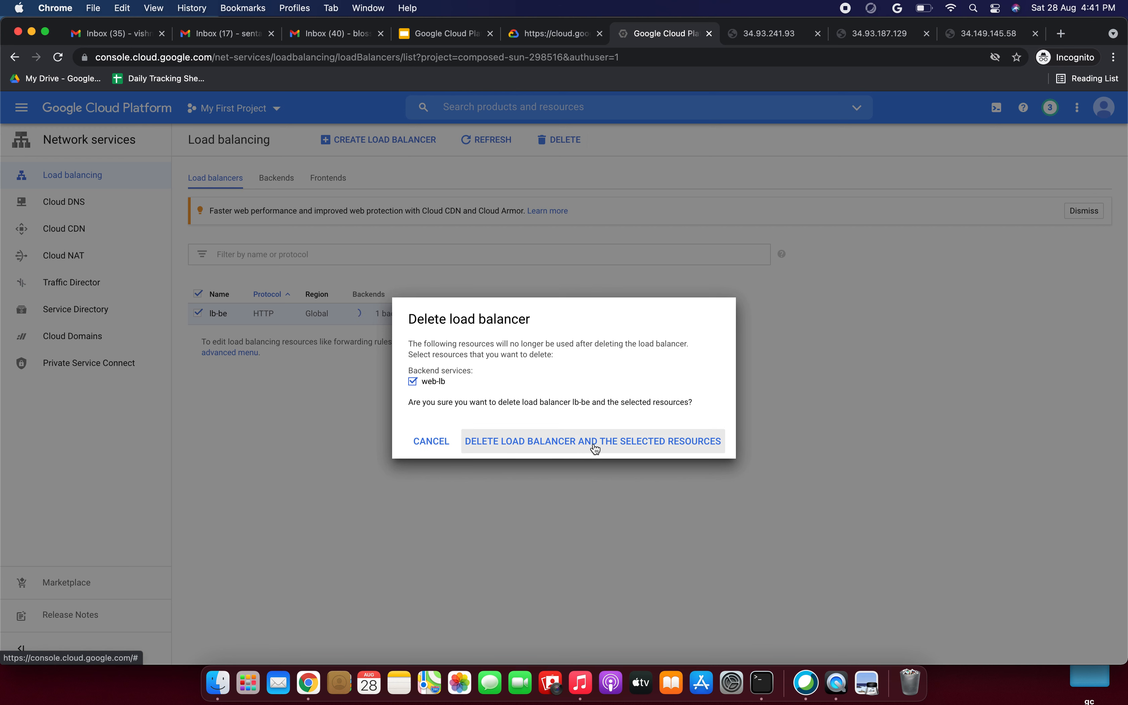
pyautogui.click(628, 447)
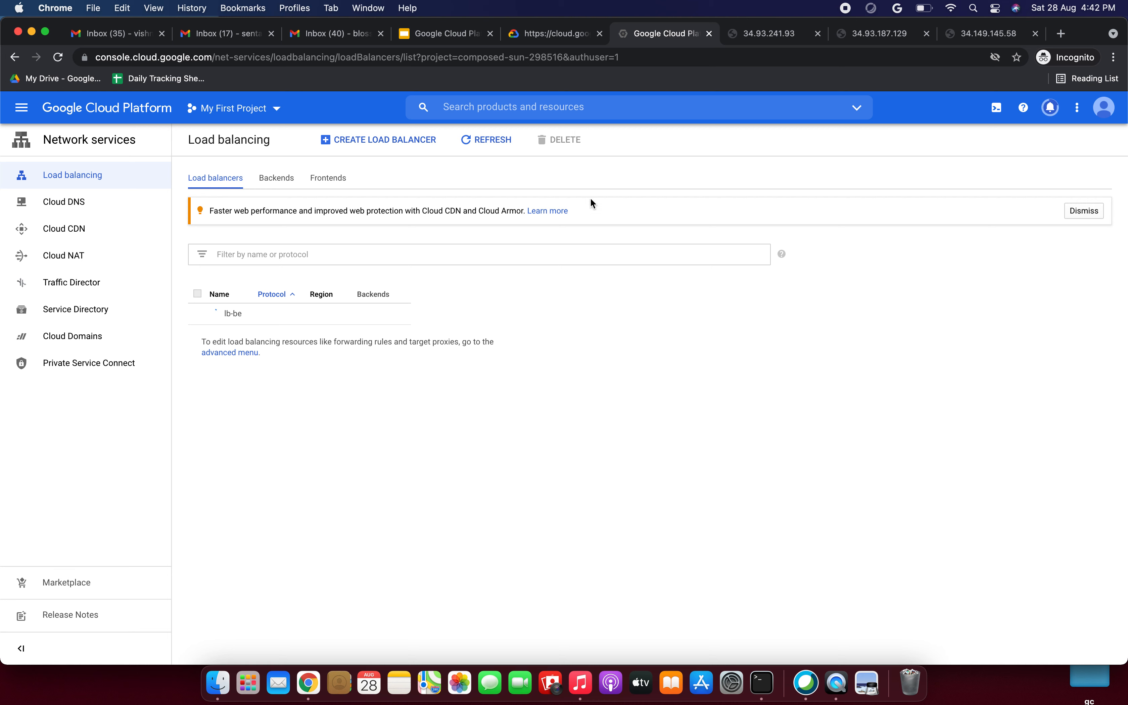
# Open the Instance templates link from the Google Cloud Platform 2021 slides and close the older cloud.google.com documentation tab
pyautogui.click(458, 39)
pyautogui.click(422, 240)
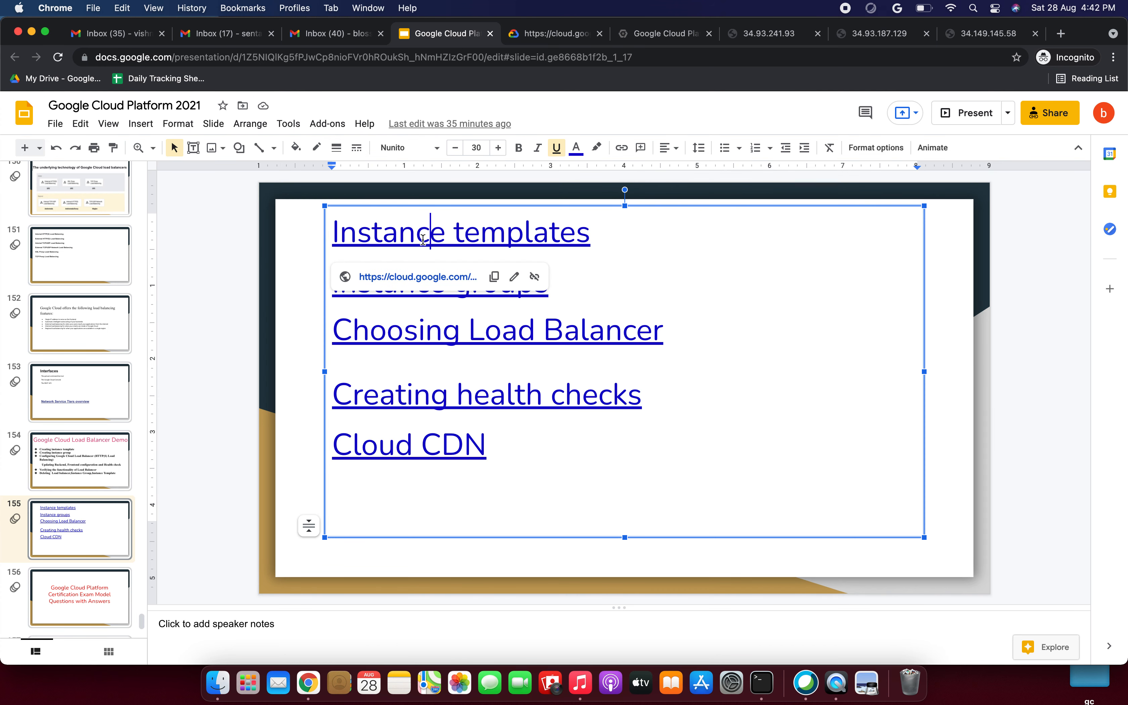
pyautogui.click(412, 277)
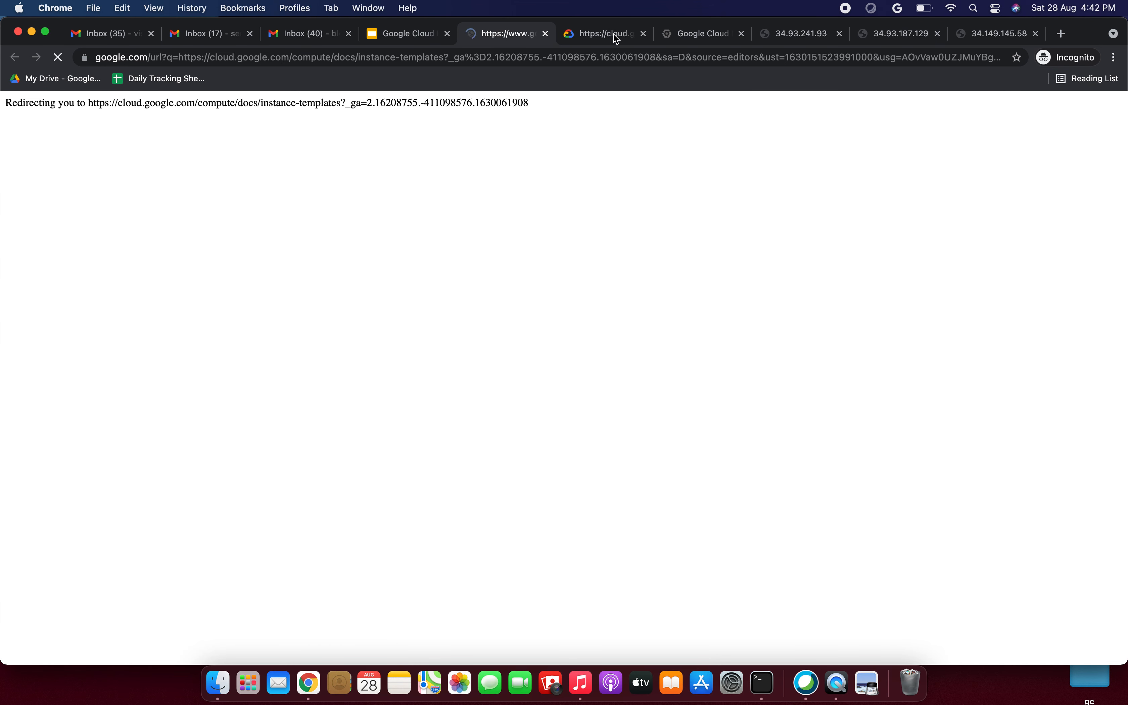
pyautogui.click(645, 34)
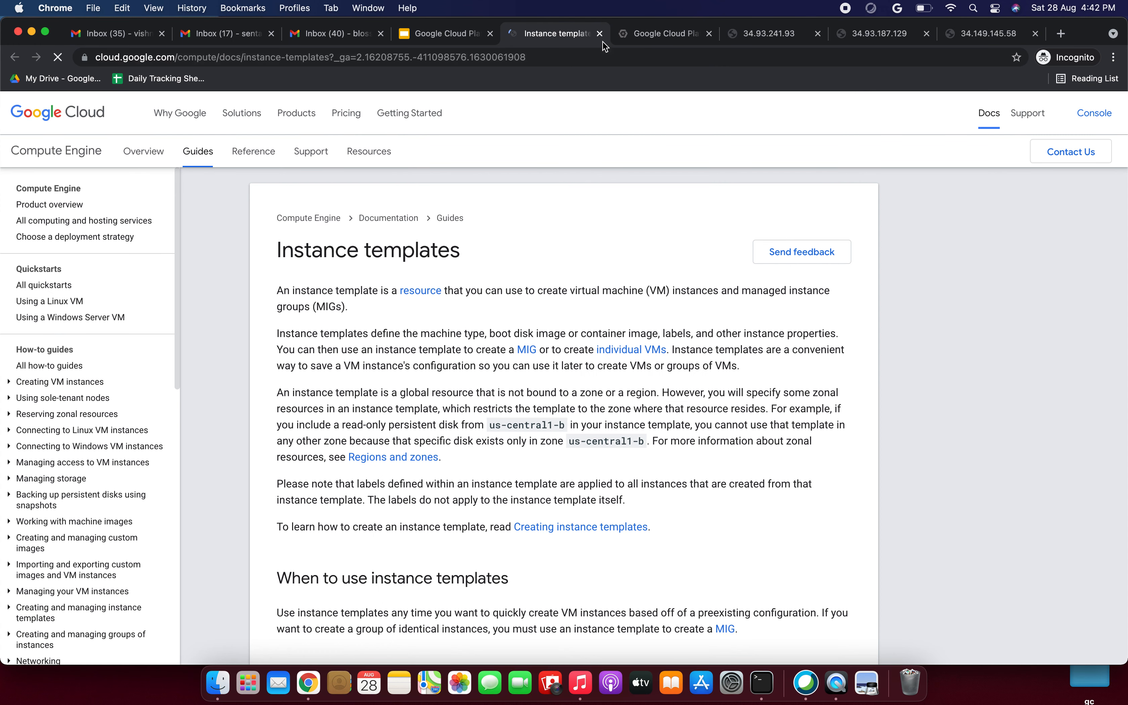
# Return to the cloud console and open the Instance groups page of Compute Engine
pyautogui.click(647, 37)
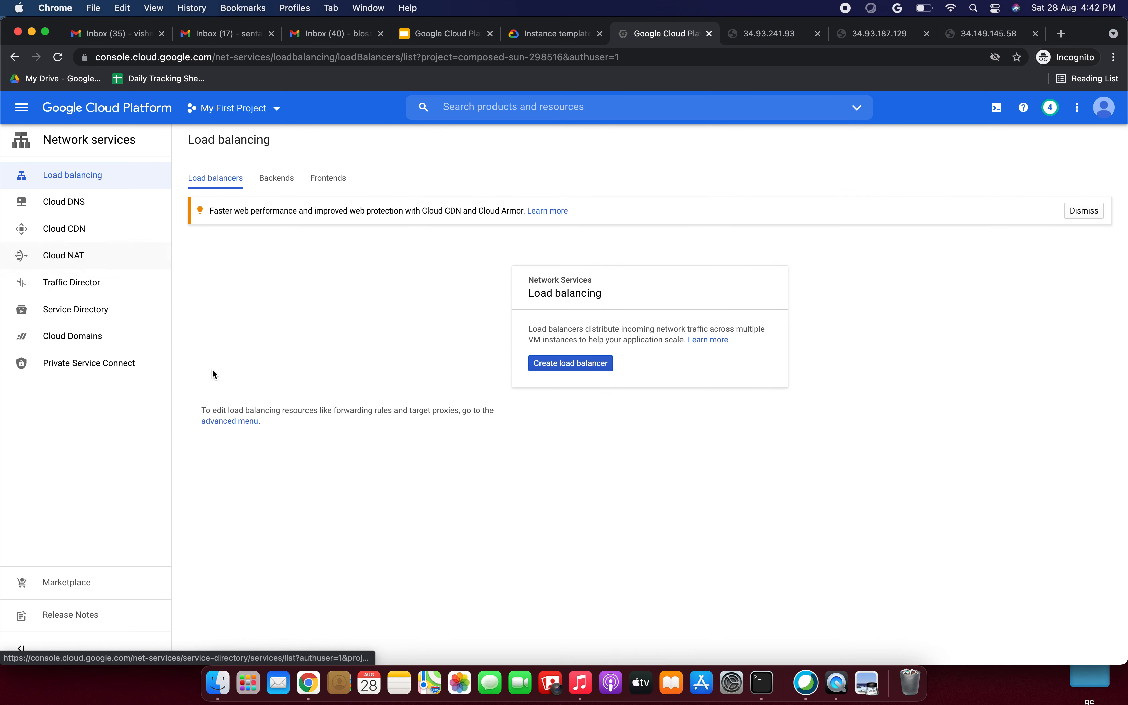
pyautogui.click(23, 112)
pyautogui.click(82, 542)
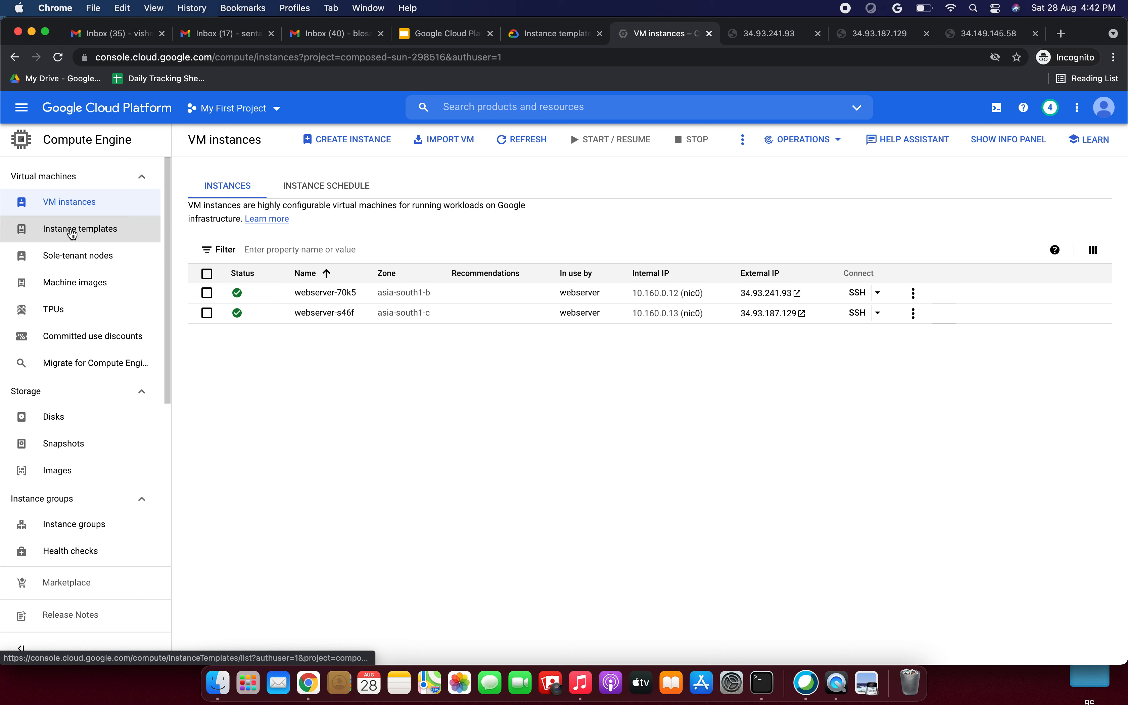
pyautogui.click(88, 525)
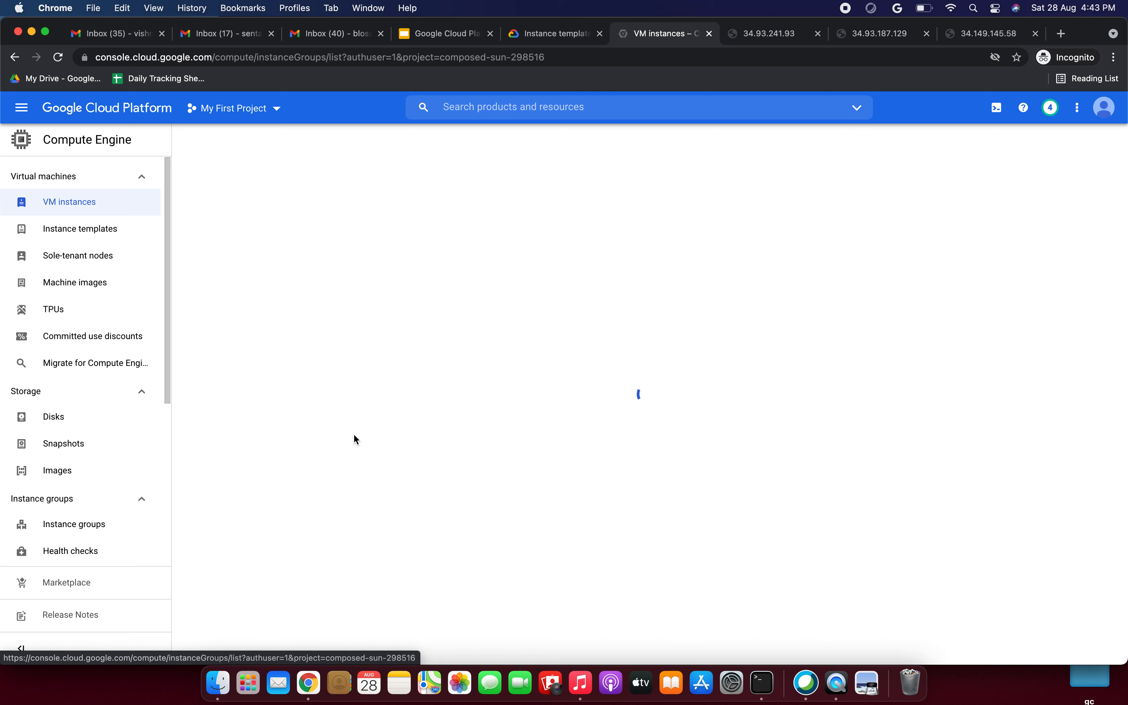
# Delete the webserver instance group, confirming the deletion with the word "delete"
pyautogui.click(207, 269)
pyautogui.click(557, 139)
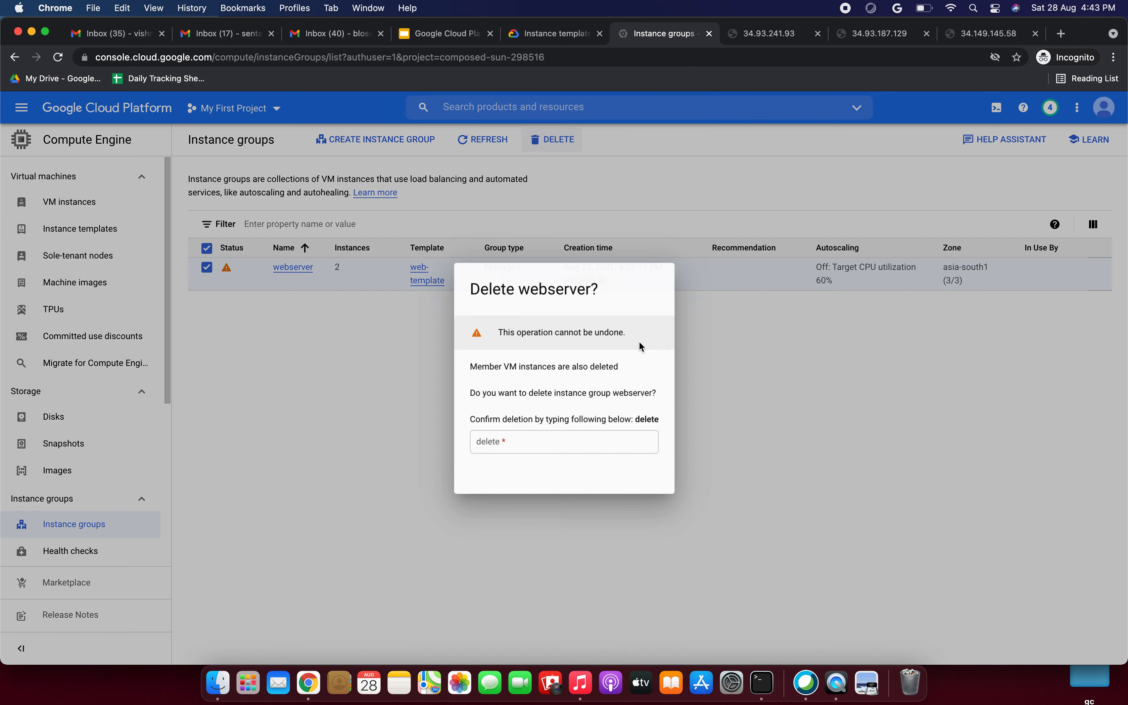
pyautogui.doubleClick(649, 407)
pyautogui.press('super+c')
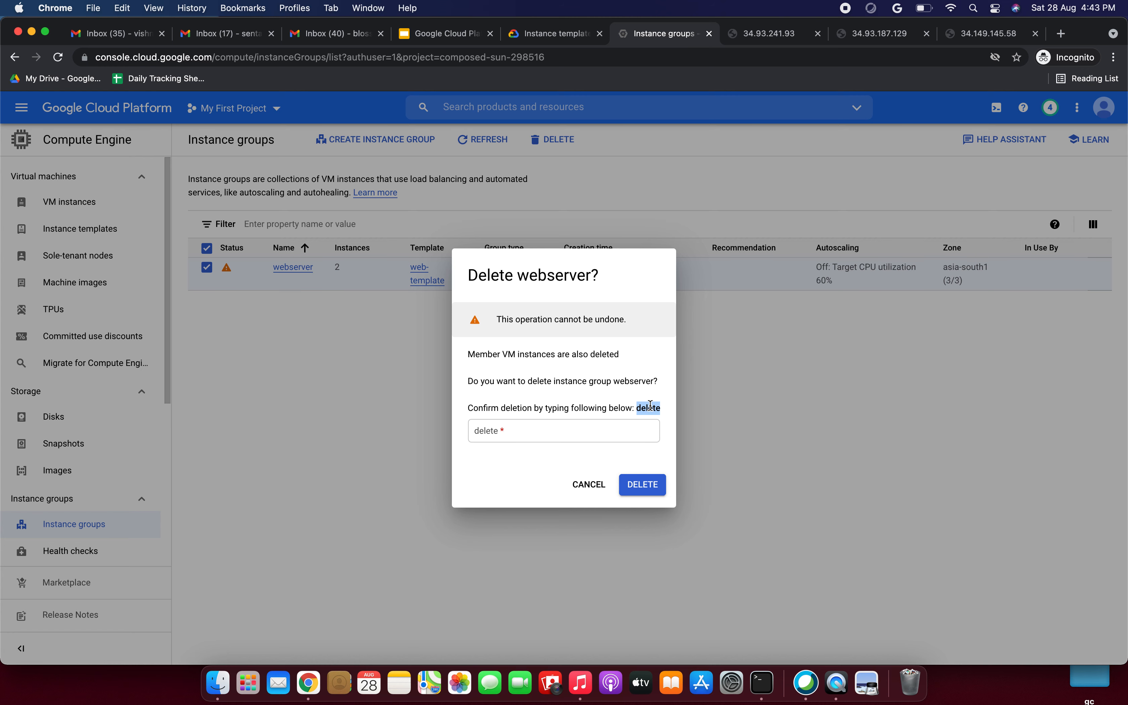
pyautogui.click(556, 428)
pyautogui.press('super+v')
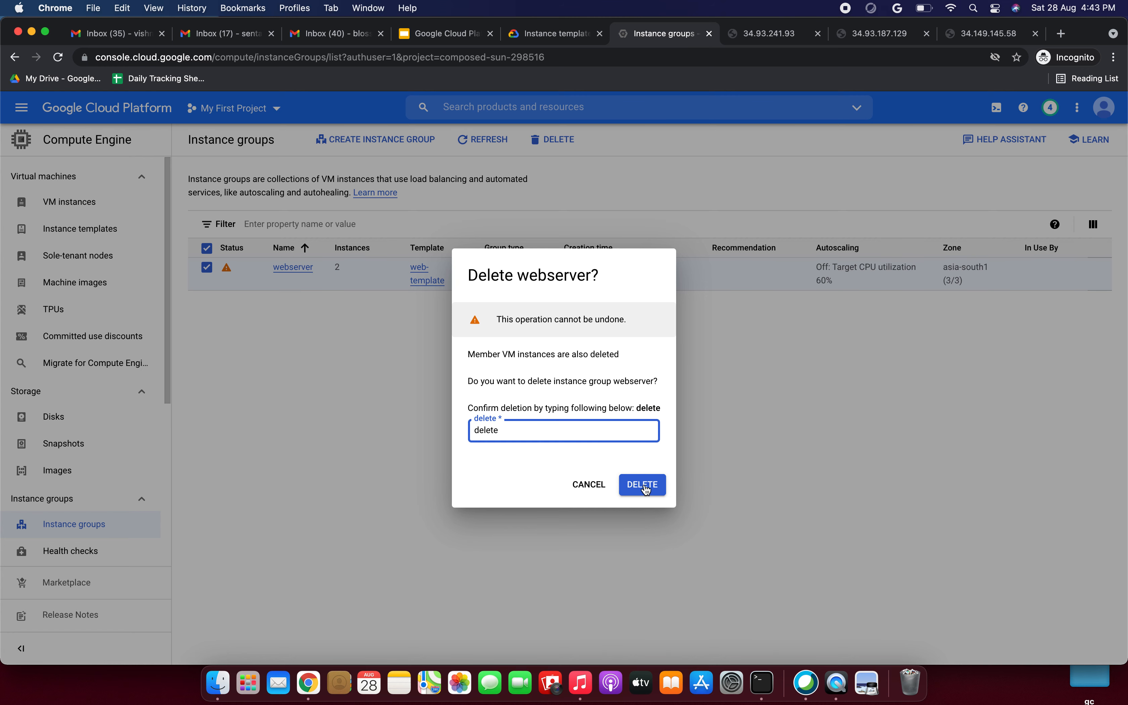
pyautogui.click(641, 484)
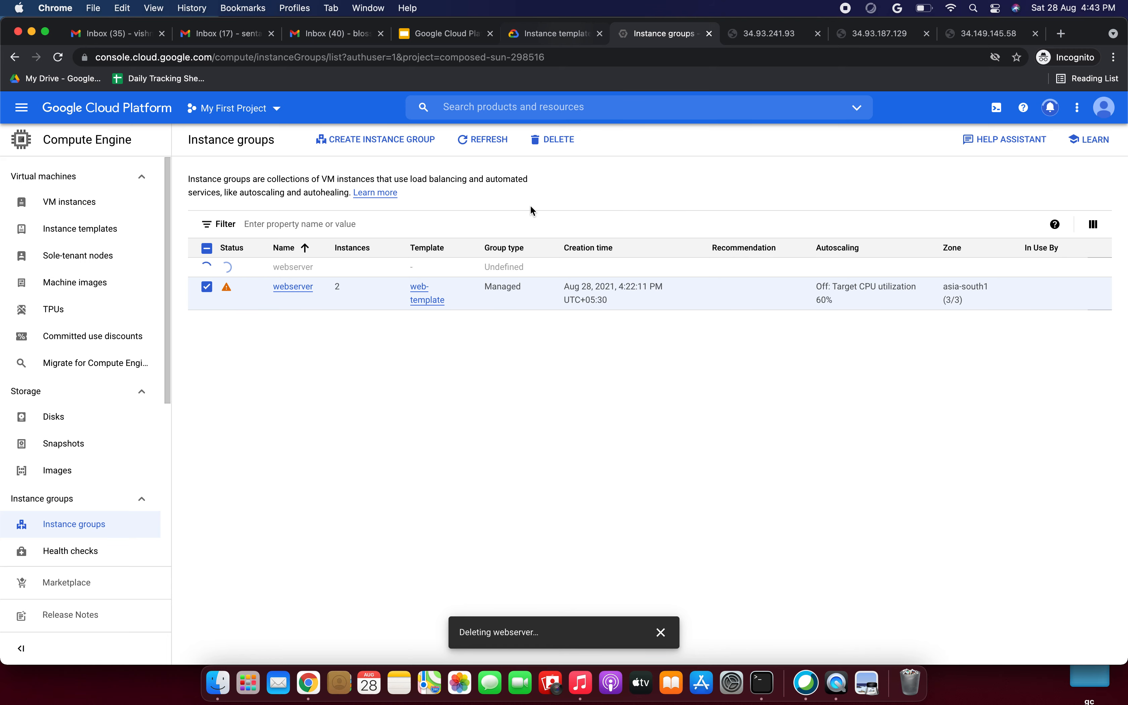
# Read the Instance templates documentation, including when to use instance templates and how to update them
pyautogui.click(556, 34)
pyautogui.scroll(5, 538, 219)
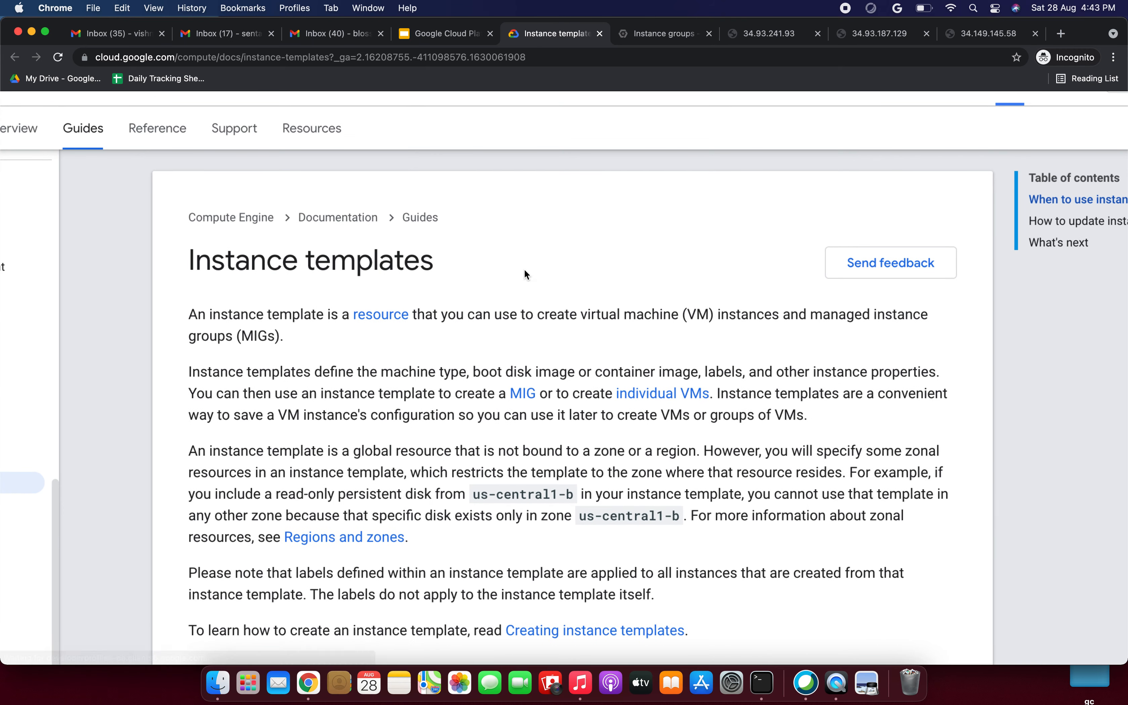
pyautogui.scroll(-3, 503, 333)
pyautogui.scroll(3, 503, 333)
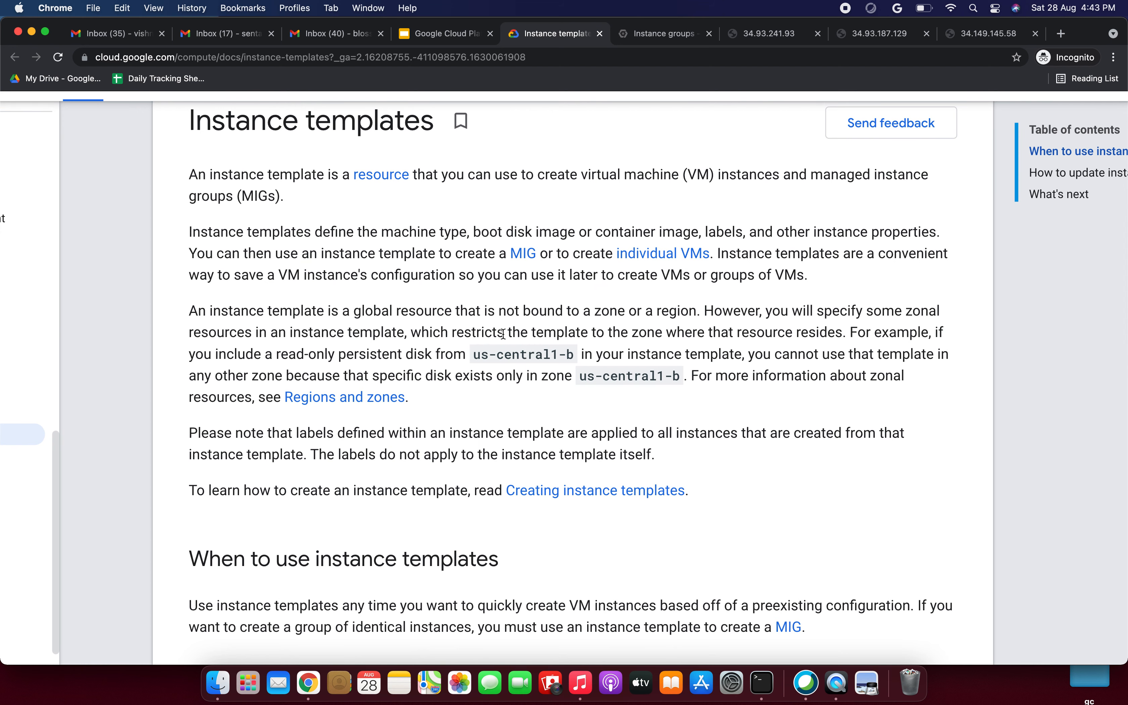
pyautogui.scroll(-7, 502, 333)
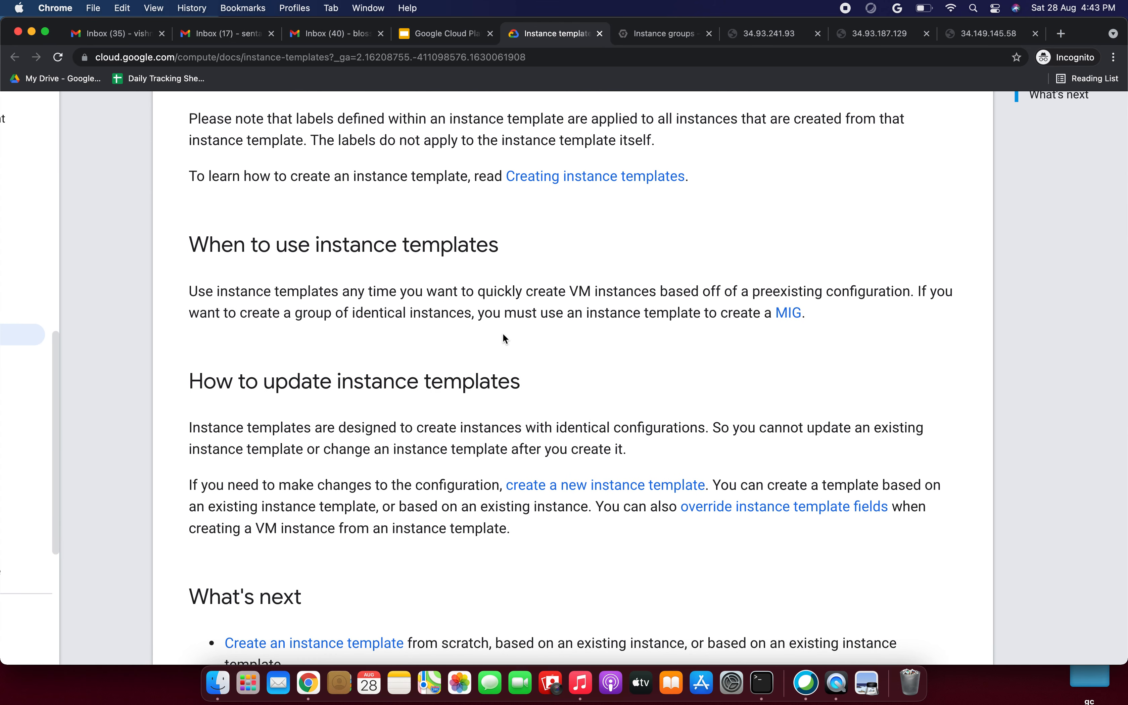
pyautogui.scroll(-1, 503, 335)
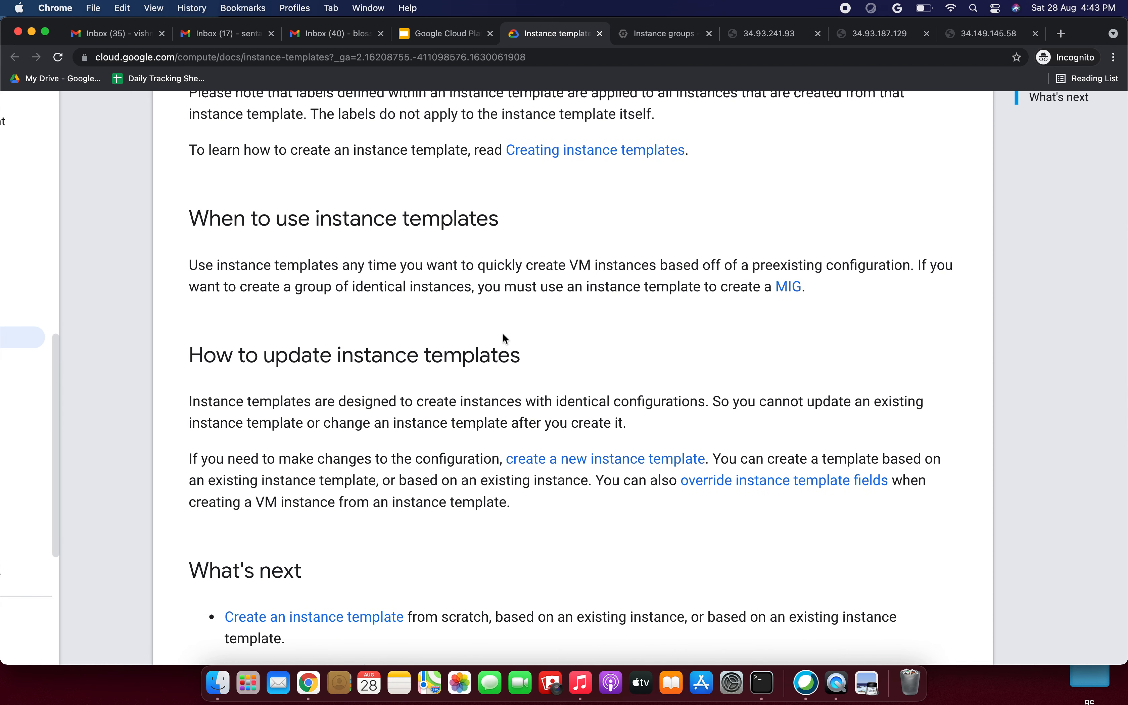
# Review the What's next section of the Instance templates documentation and close its tab
pyautogui.scroll(-5, 504, 335)
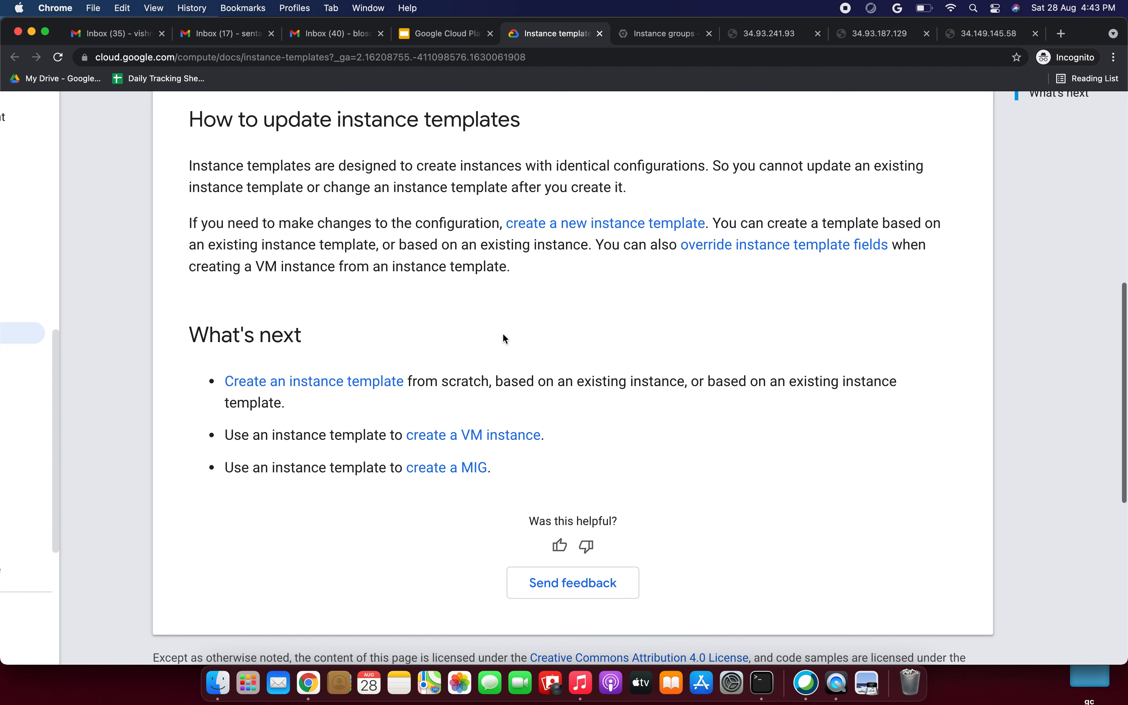
pyautogui.scroll(-2, 504, 334)
pyautogui.click(600, 33)
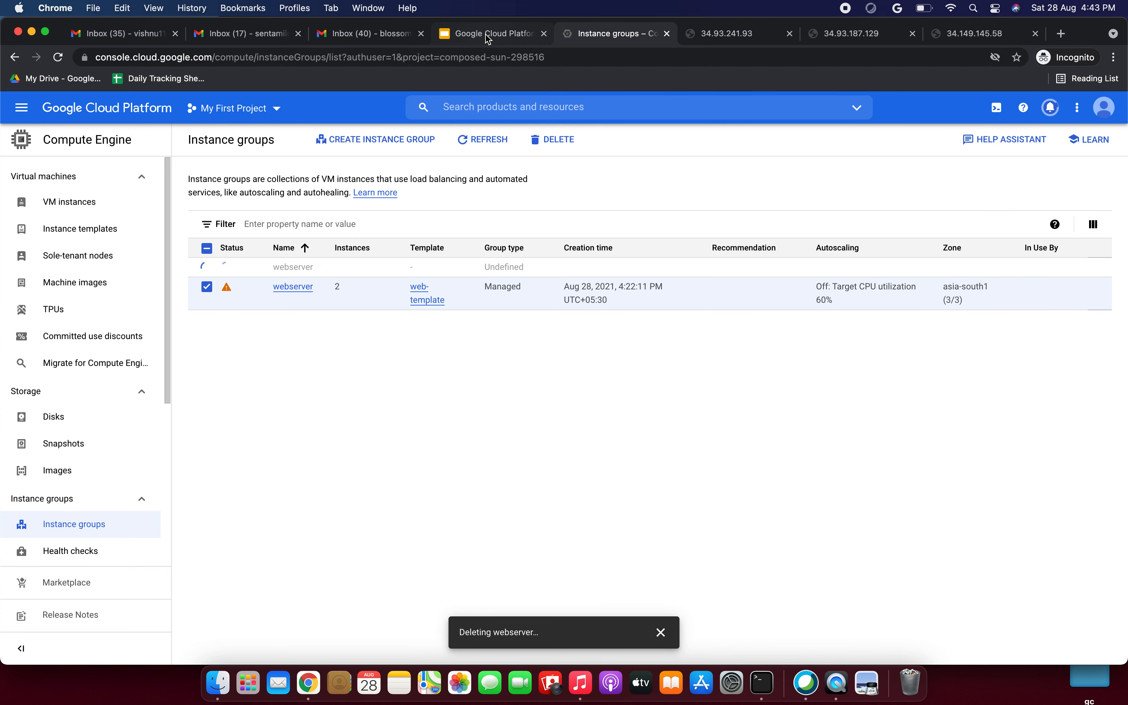
# Return to the Google Cloud Platform 2021 slides and open the Creating health checks link
pyautogui.click(486, 35)
pyautogui.click(586, 294)
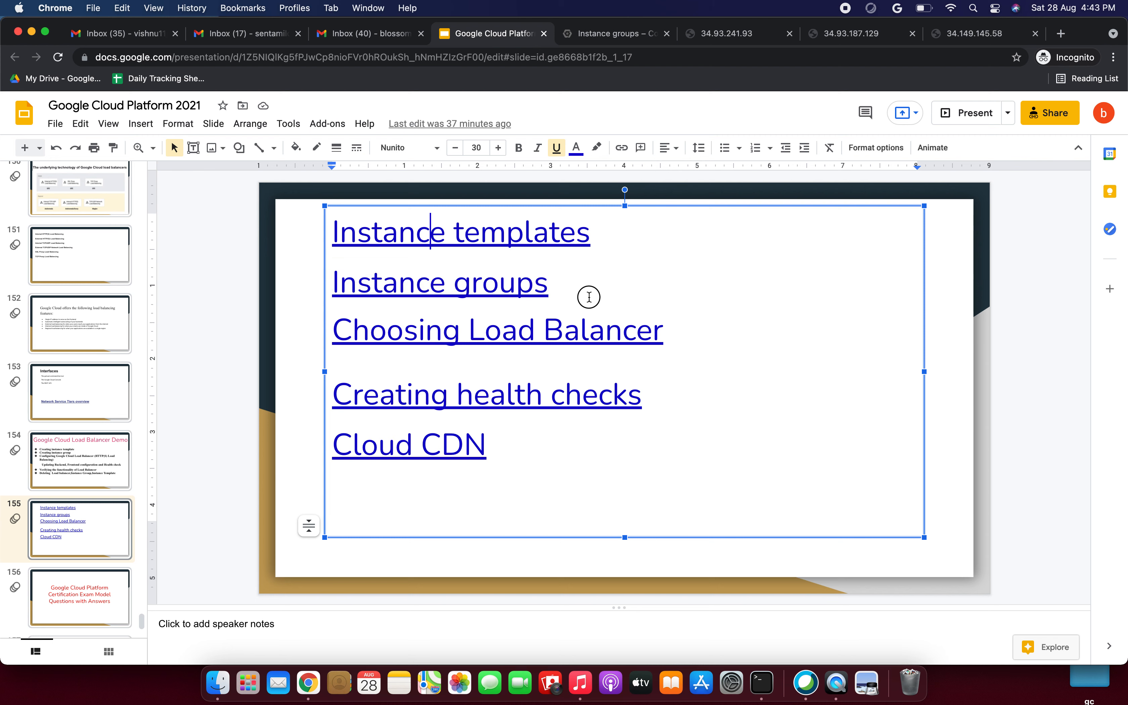
pyautogui.click(491, 294)
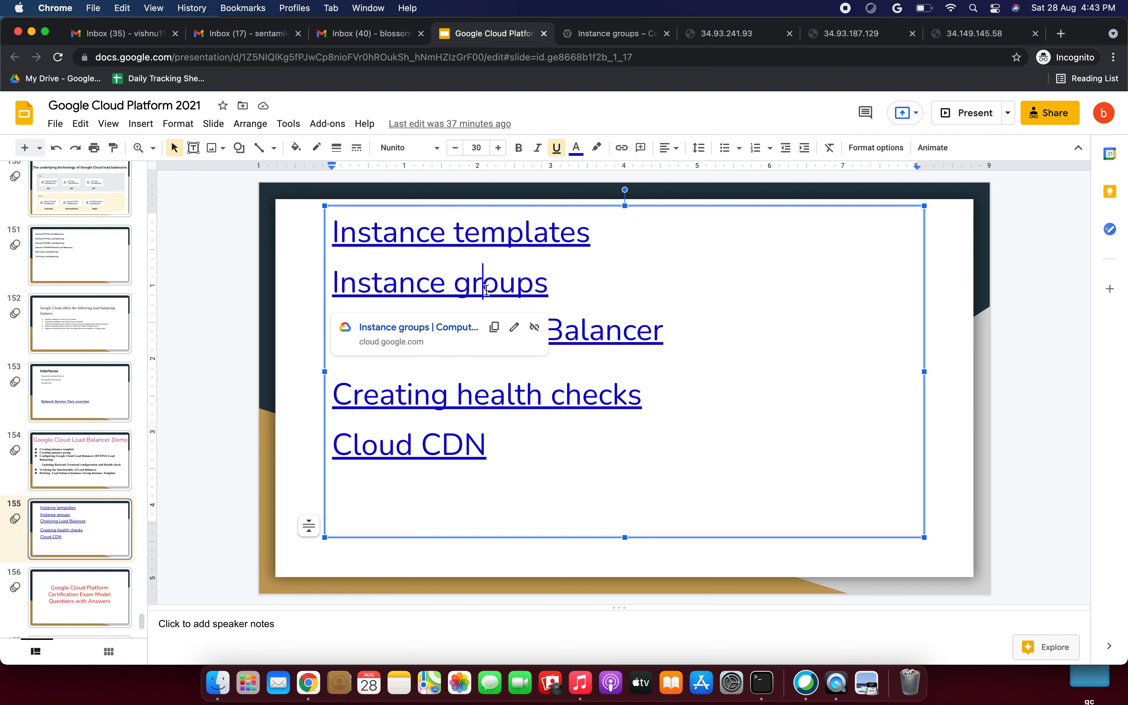
pyautogui.doubleClick(616, 296)
pyautogui.click(409, 408)
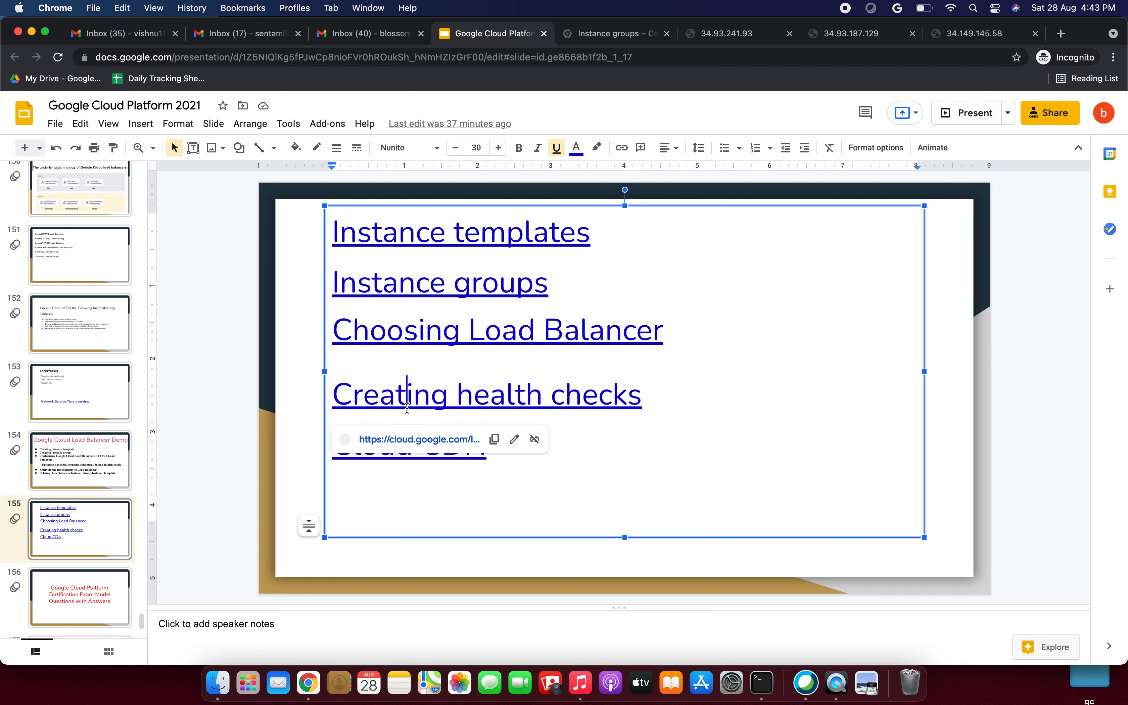
pyautogui.click(414, 438)
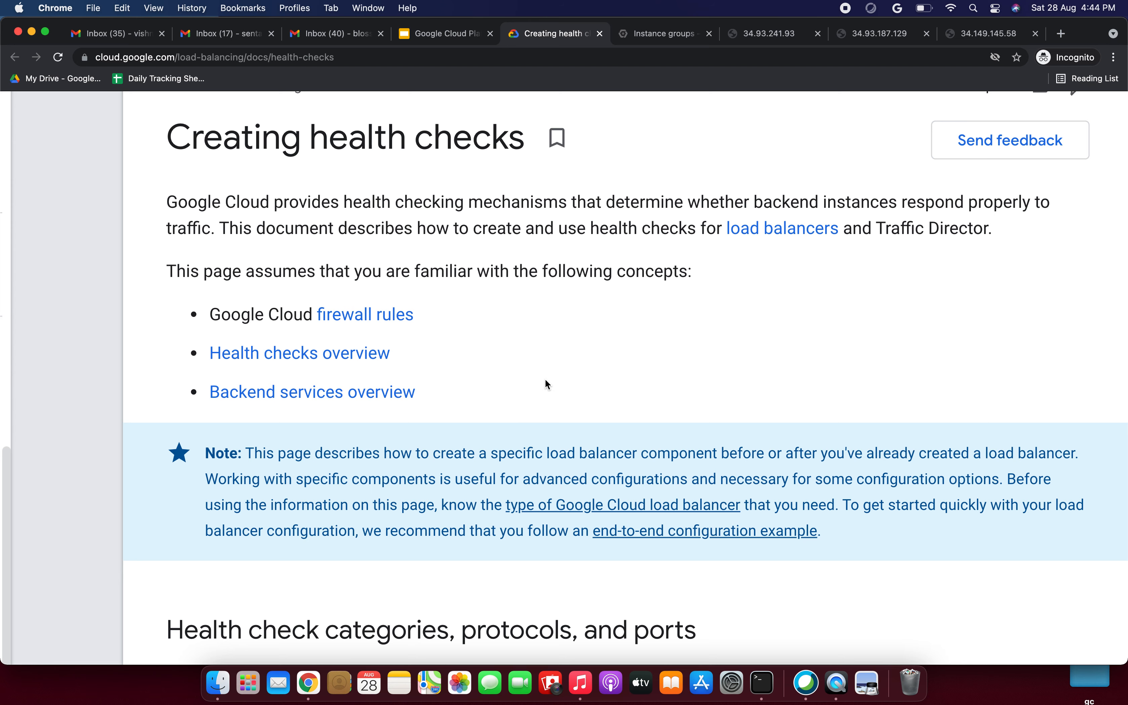
# Read the Creating health checks introduction and the section on health check categories, protocols, and ports
pyautogui.scroll(-3, 548, 384)
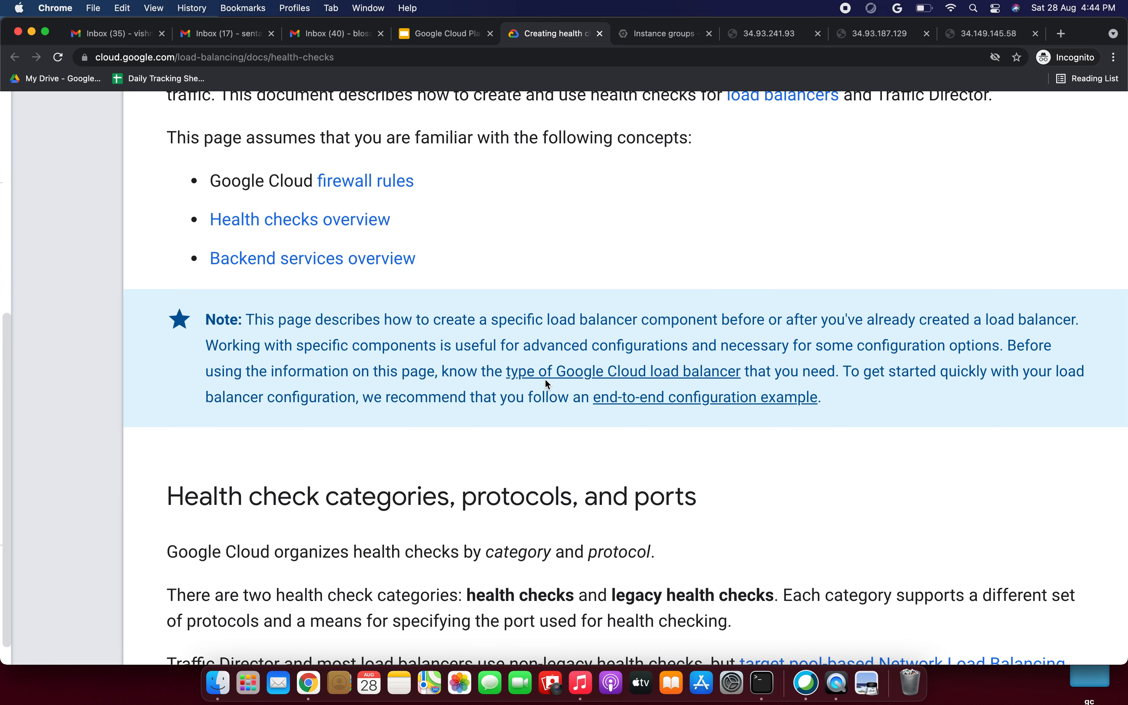
pyautogui.scroll(-5, 547, 384)
pyautogui.scroll(-1, 547, 383)
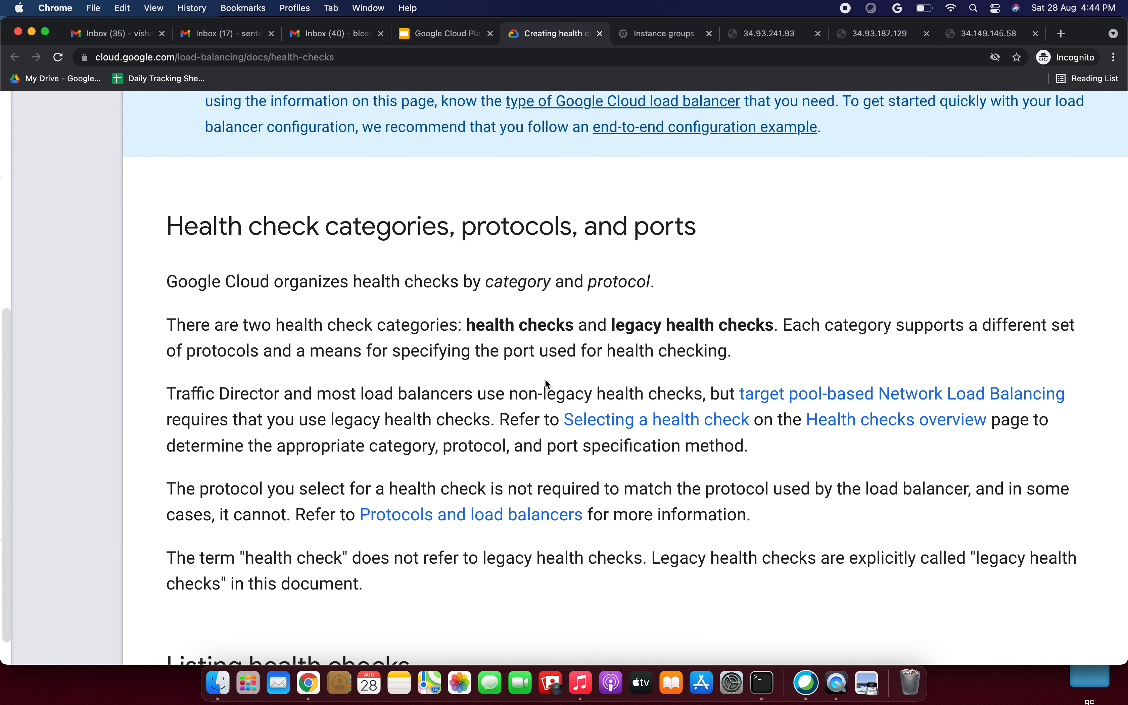
pyautogui.scroll(-1, 547, 383)
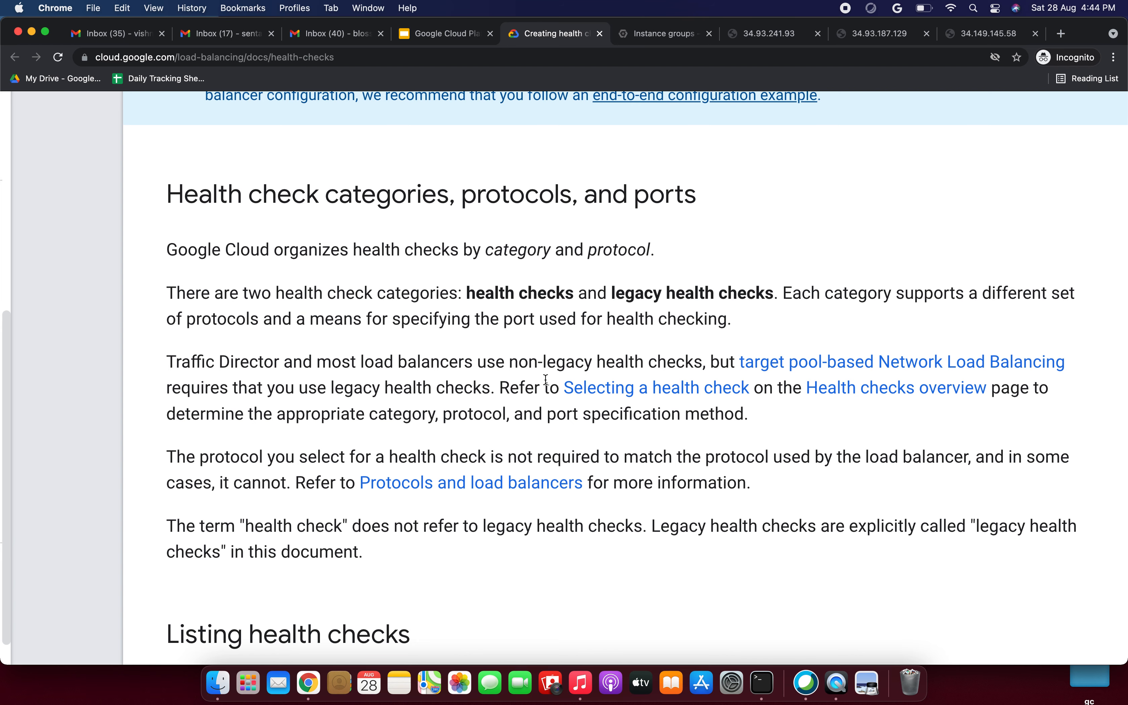
pyautogui.scroll(-10, 546, 382)
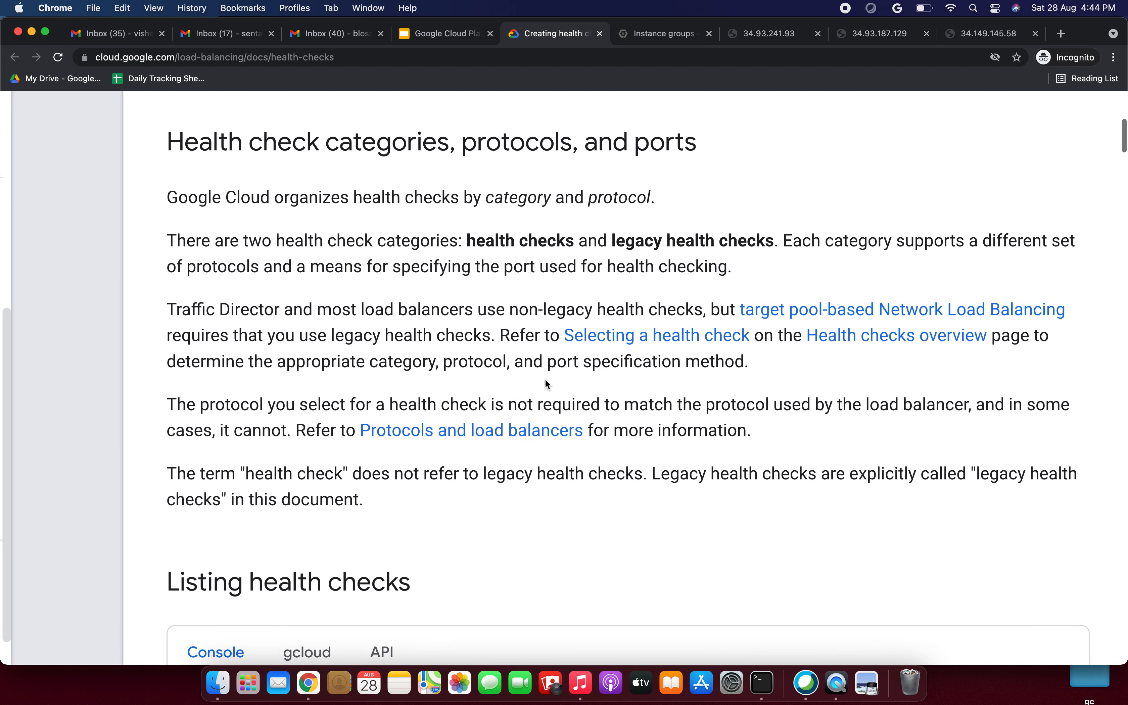
pyautogui.scroll(-2, 545, 380)
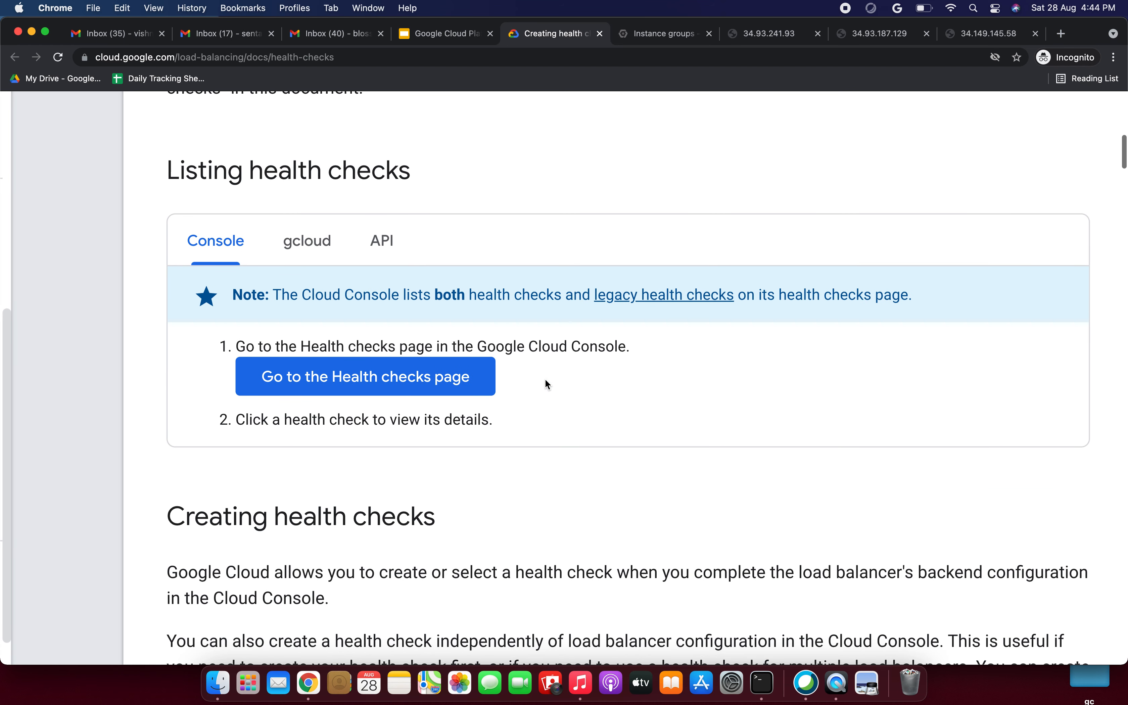
# Examine the gcloud commands for listing global and regional health checks, highlighting the --global and --regions flags
pyautogui.click(314, 249)
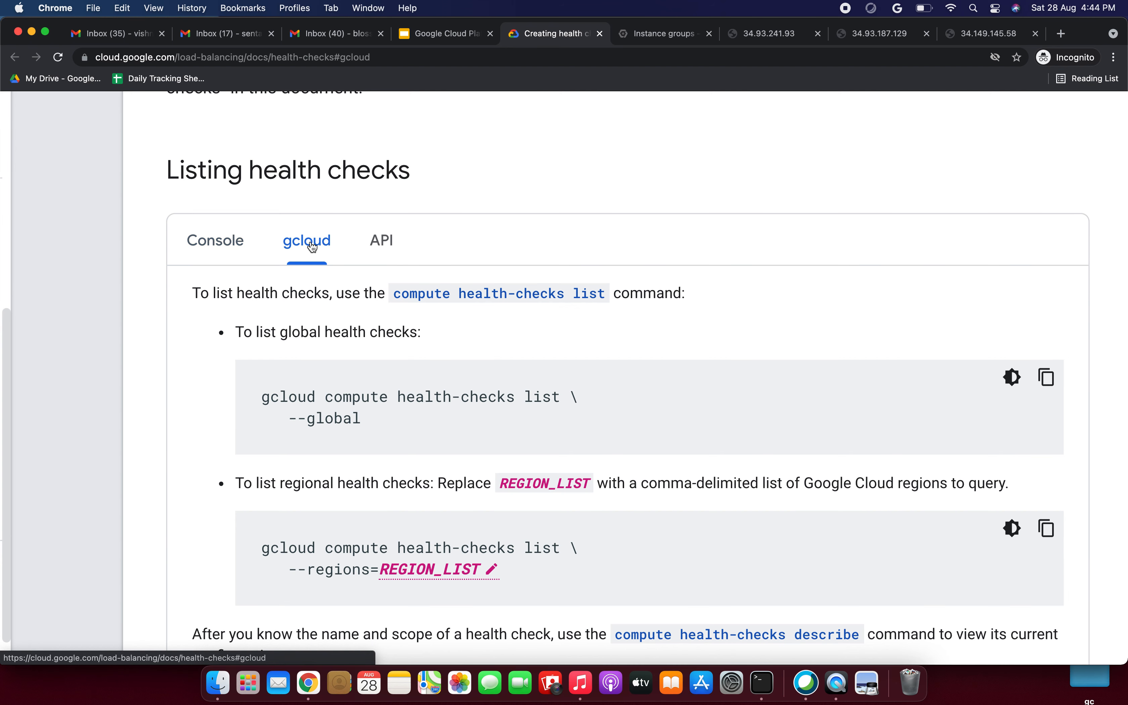
pyautogui.scroll(-2, 356, 366)
pyautogui.moveTo(262, 319); pyautogui.dragTo(470, 321)
pyautogui.moveTo(289, 340); pyautogui.dragTo(381, 343)
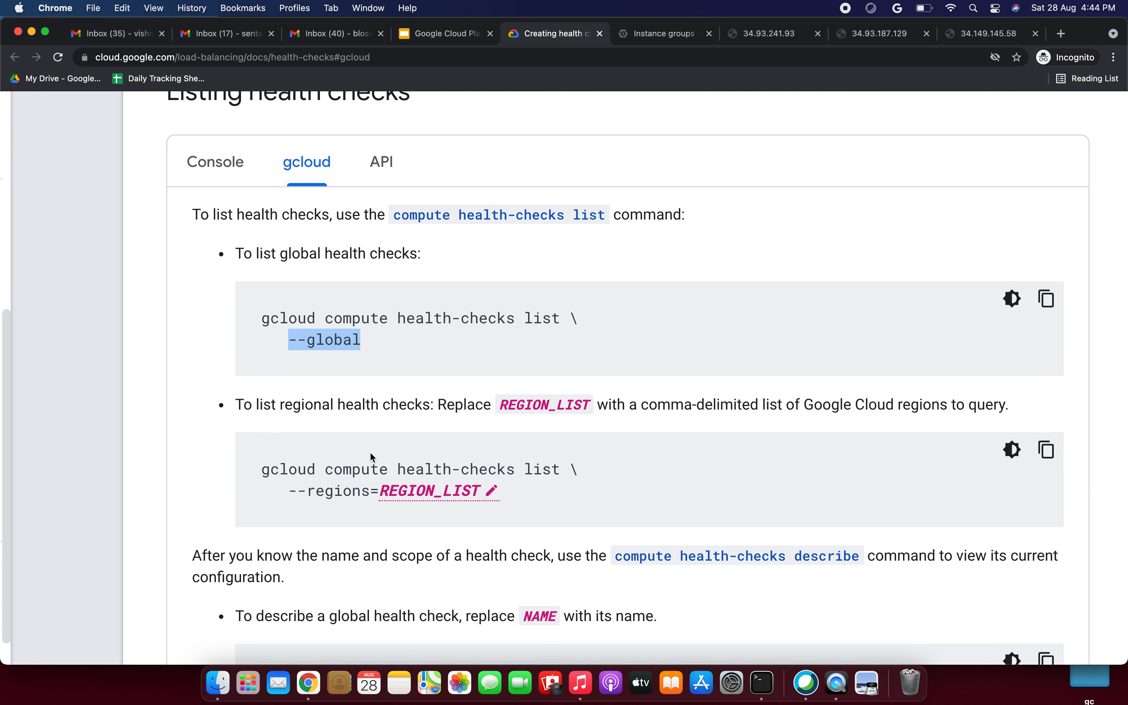
pyautogui.scroll(-2, 373, 456)
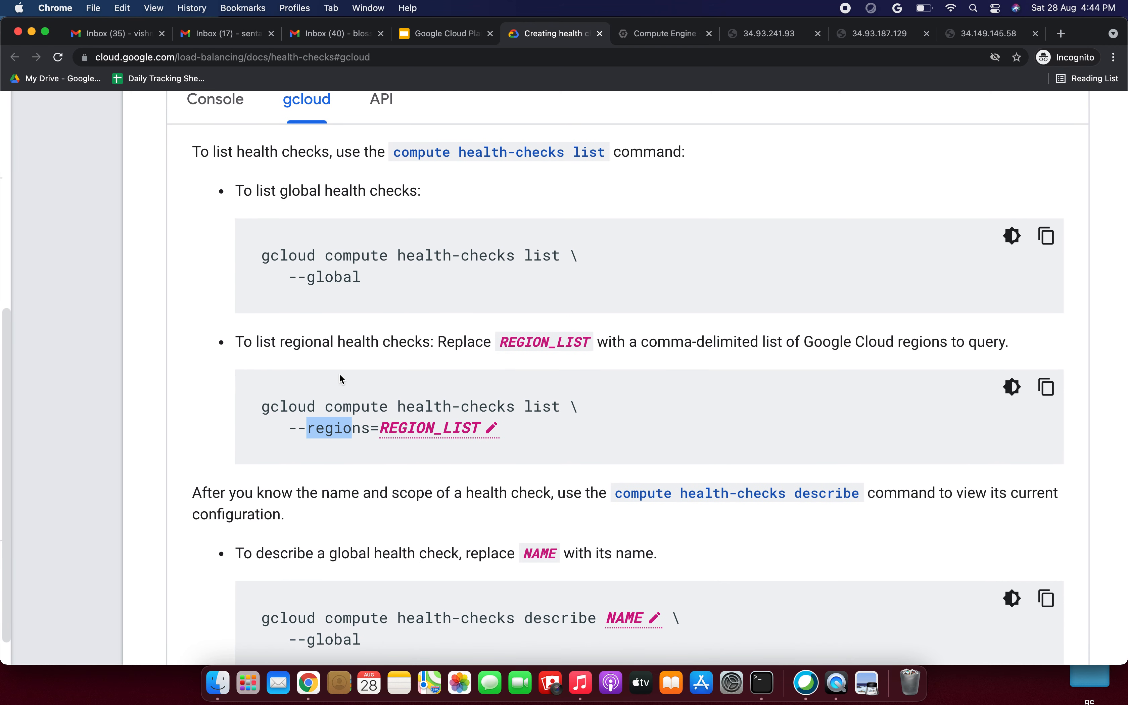
# Switch the Listing health checks section back to the Console instructions and read how to create and modify a health check
pyautogui.scroll(4, 333, 363)
pyautogui.click(231, 279)
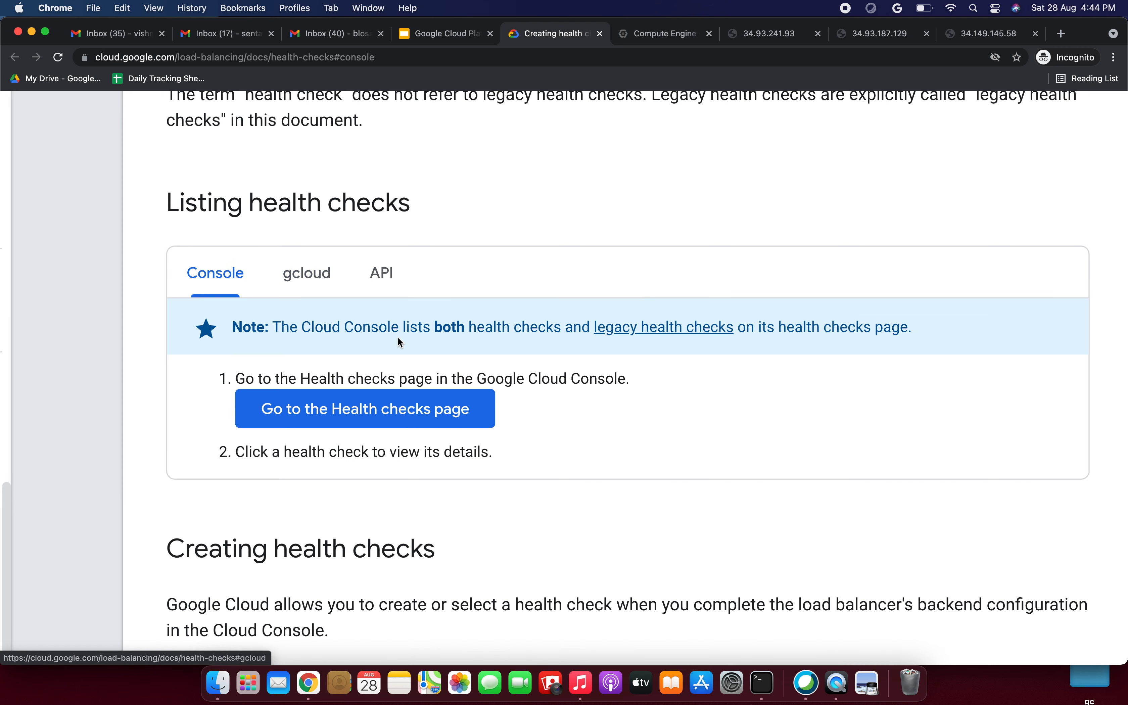
pyautogui.scroll(-5, 397, 337)
pyautogui.scroll(-10, 439, 394)
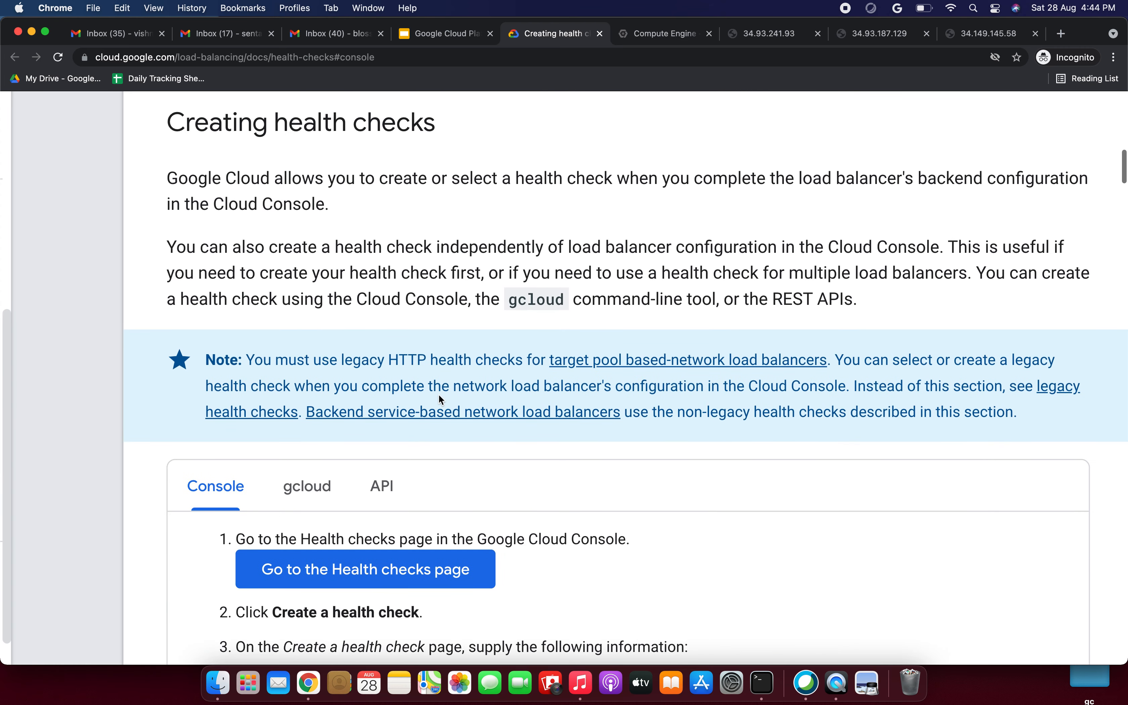
pyautogui.scroll(-7, 439, 394)
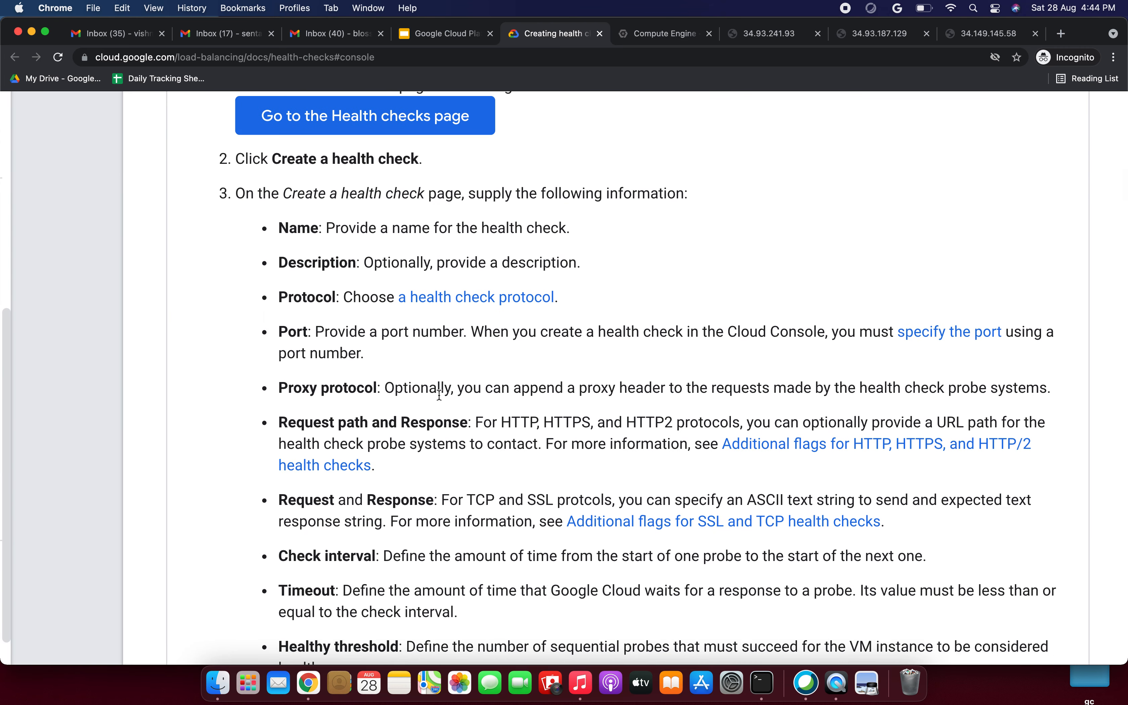
pyautogui.scroll(-7, 439, 396)
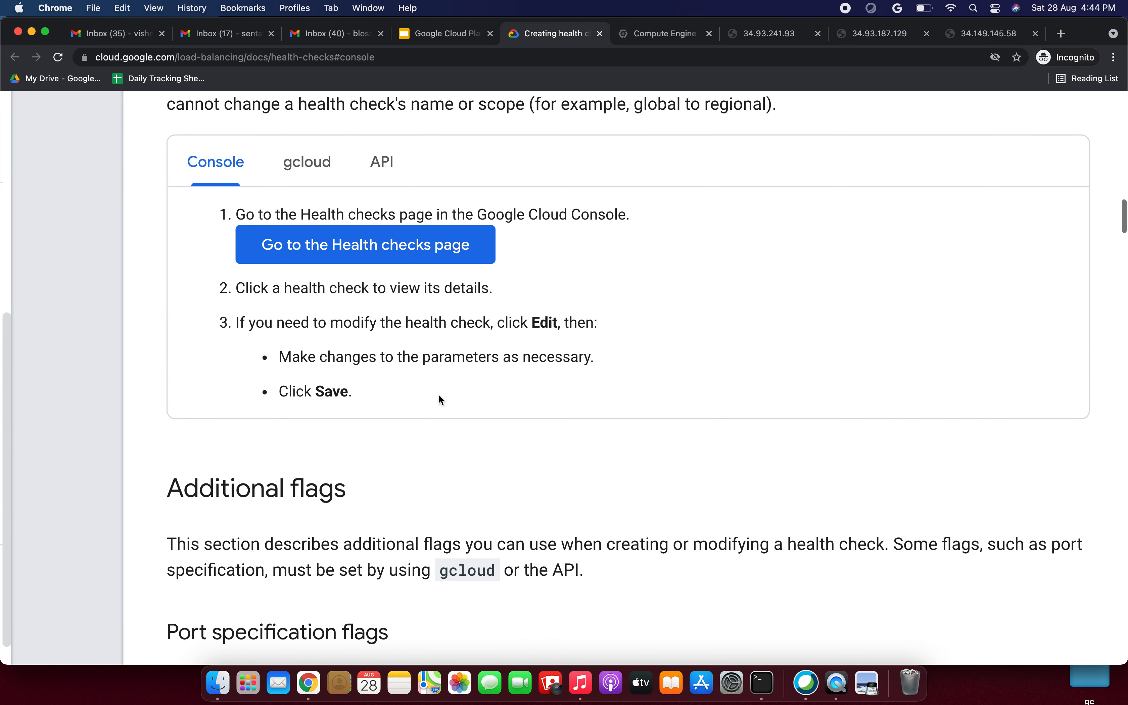
pyautogui.scroll(-1, 439, 394)
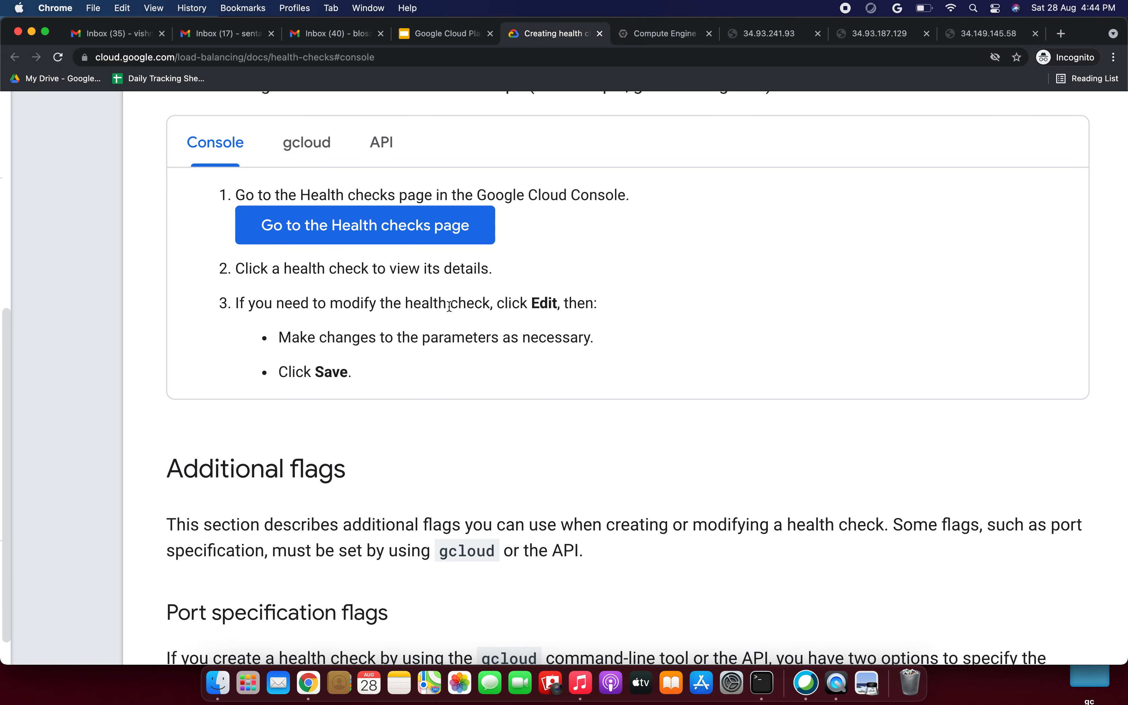
pyautogui.moveTo(448, 304); pyautogui.dragTo(542, 305)
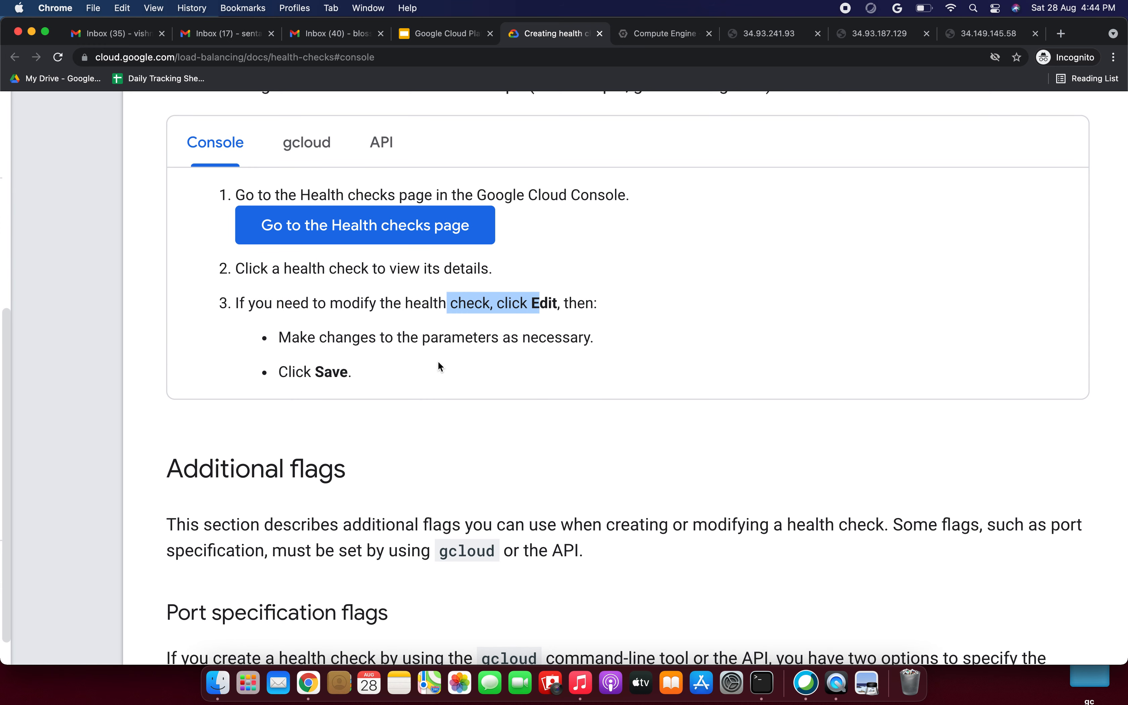
# Read the Additional flags section, including the port specification options for each load balancing product and the default ports
pyautogui.scroll(-2, 438, 363)
pyautogui.scroll(-3, 438, 363)
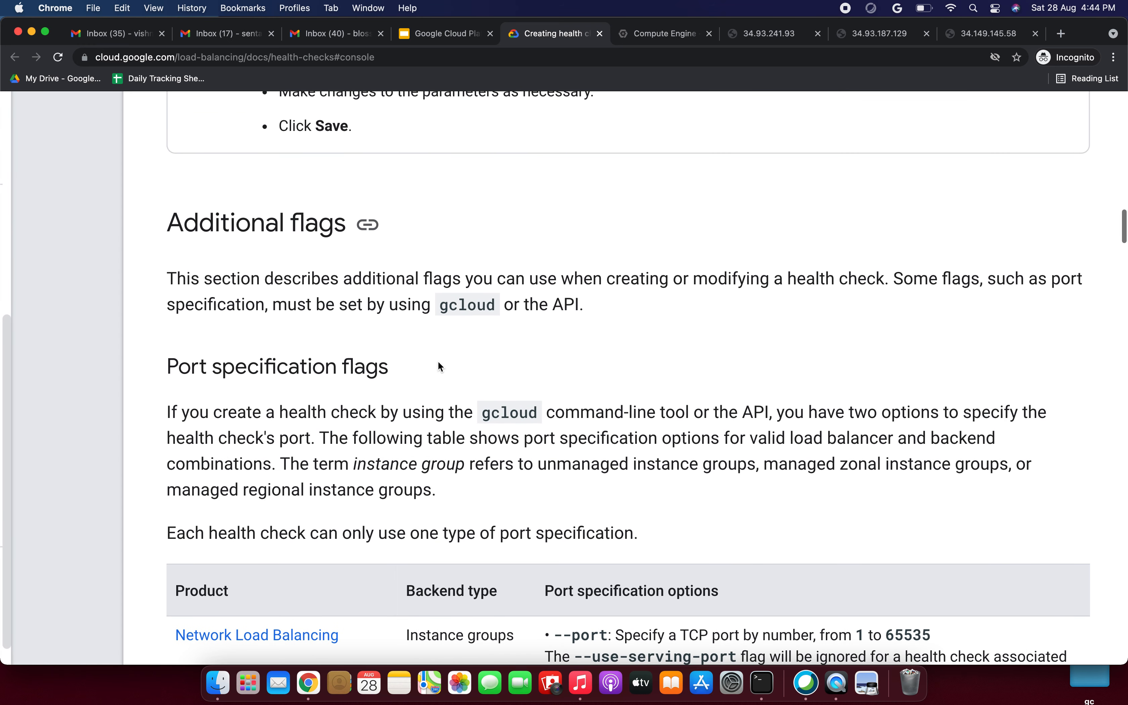
pyautogui.scroll(-3, 438, 364)
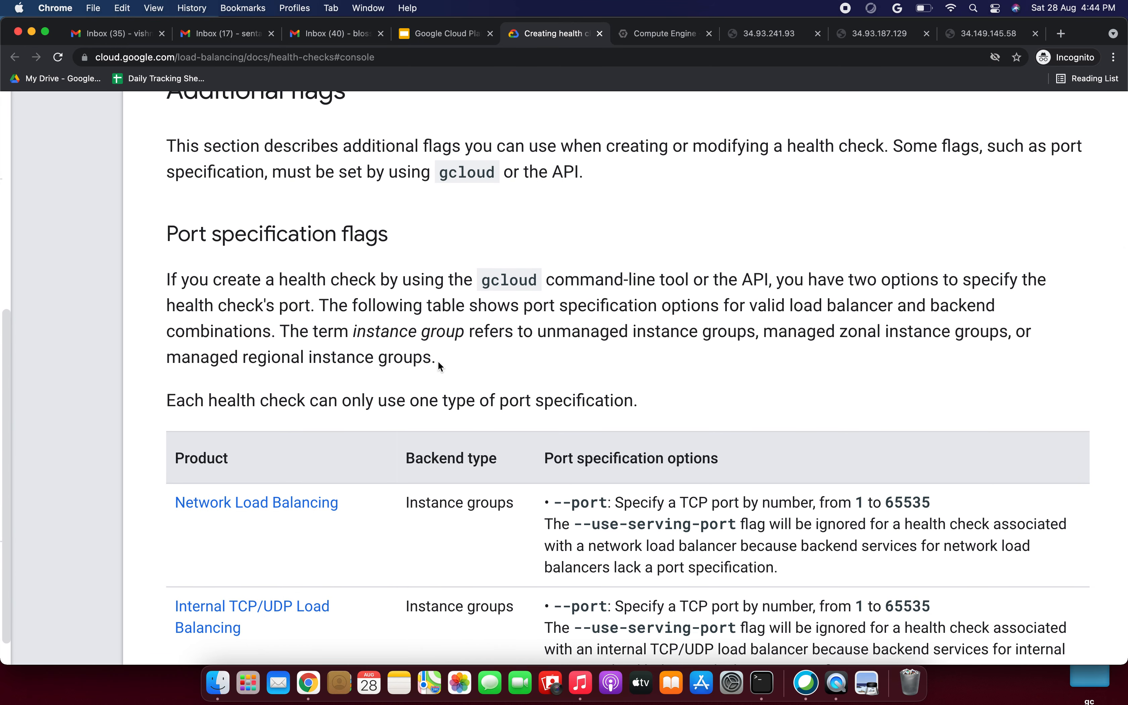
pyautogui.scroll(-3, 438, 361)
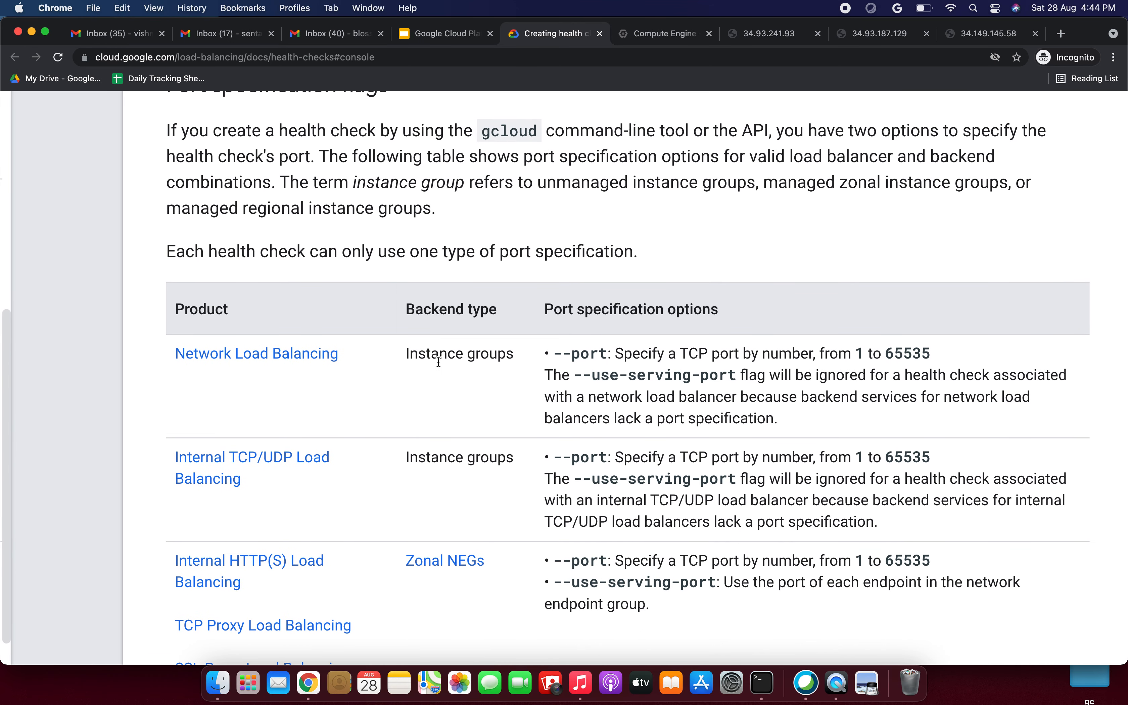
pyautogui.scroll(-1, 438, 362)
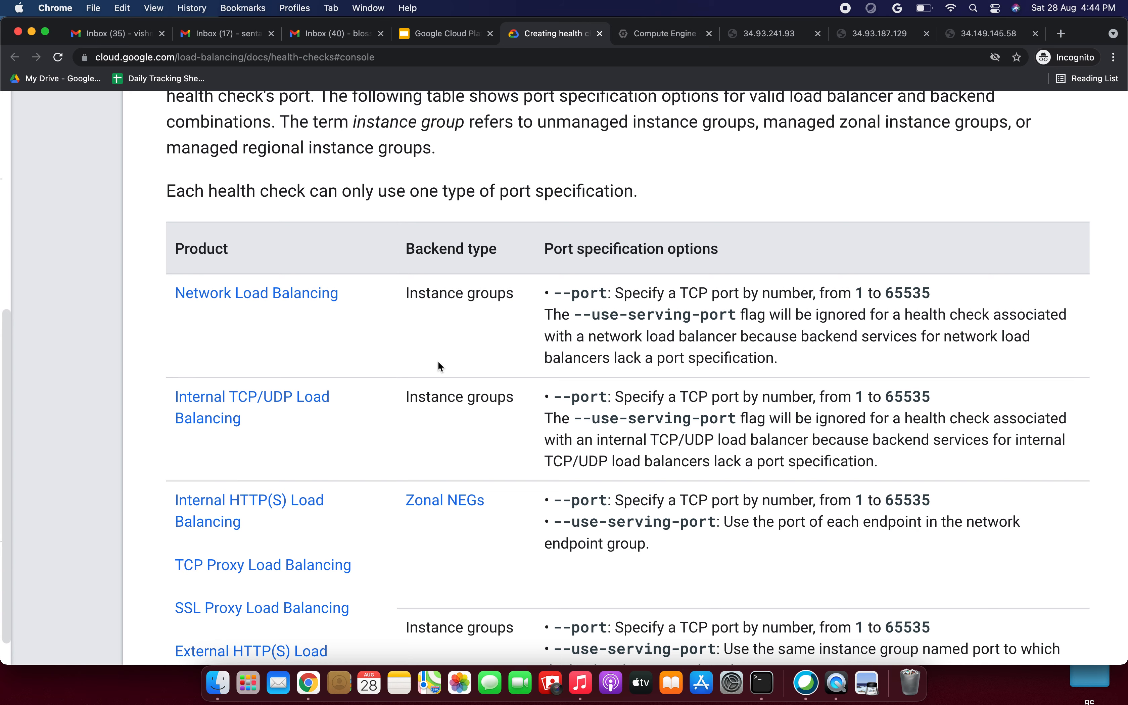
pyautogui.scroll(-2, 438, 366)
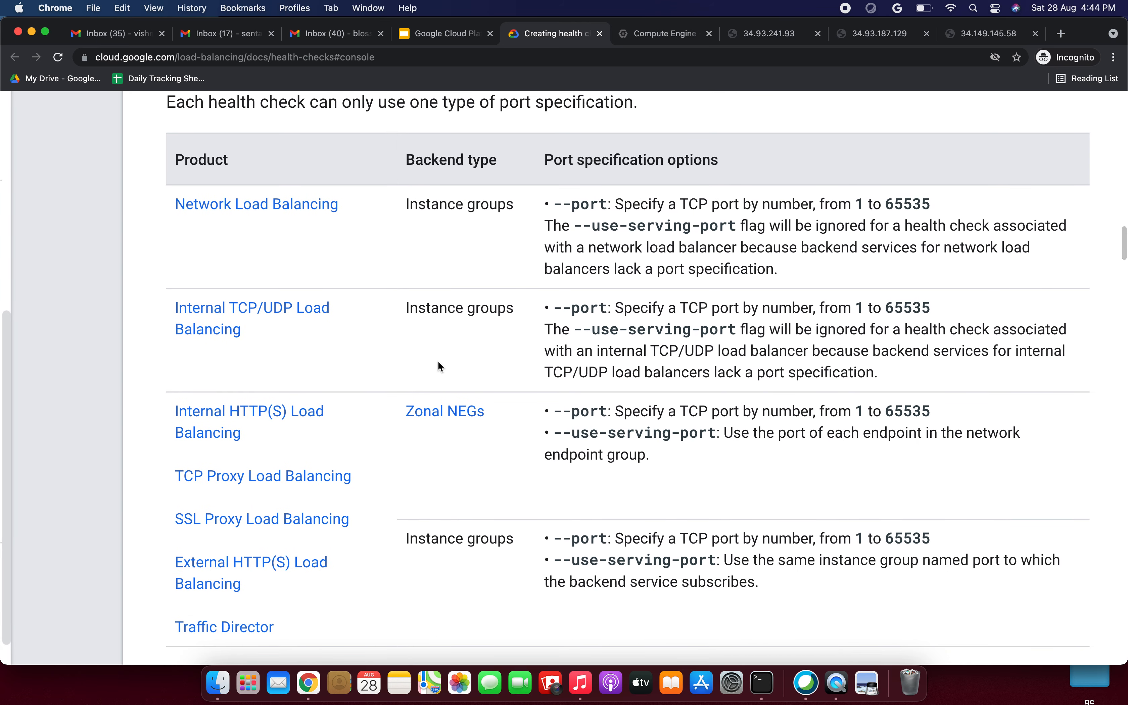
pyautogui.scroll(-3, 438, 365)
pyautogui.scroll(-2, 438, 365)
pyautogui.scroll(3, 438, 365)
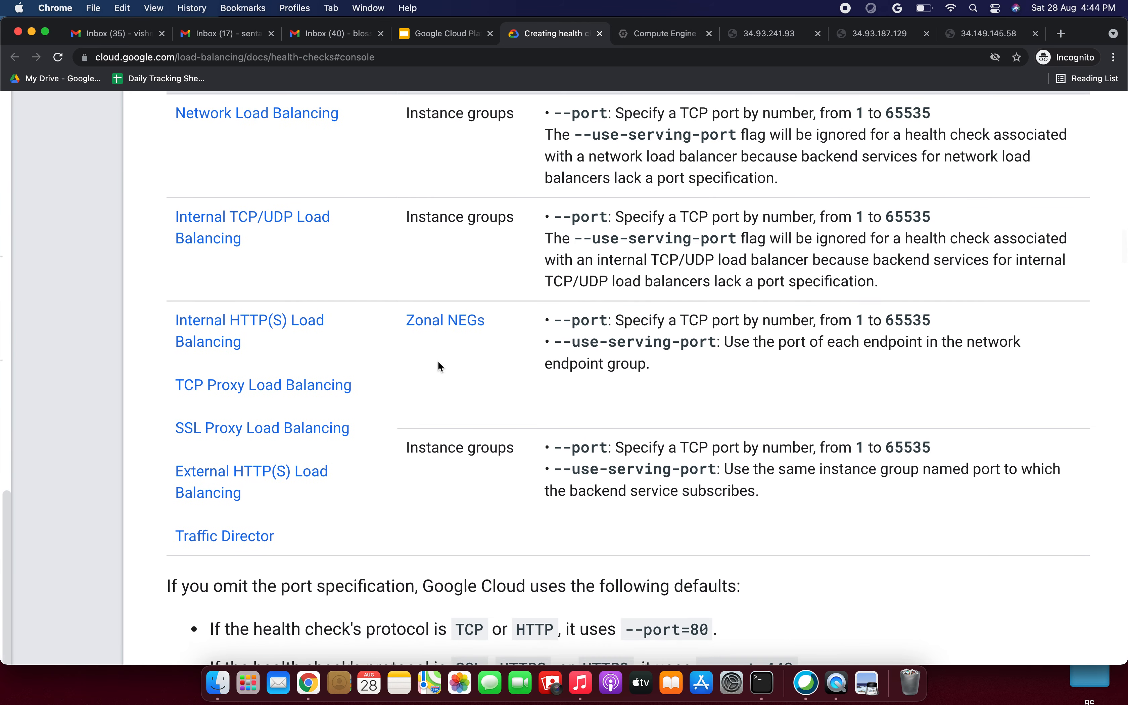
pyautogui.scroll(-5, 438, 365)
pyautogui.scroll(-6, 438, 361)
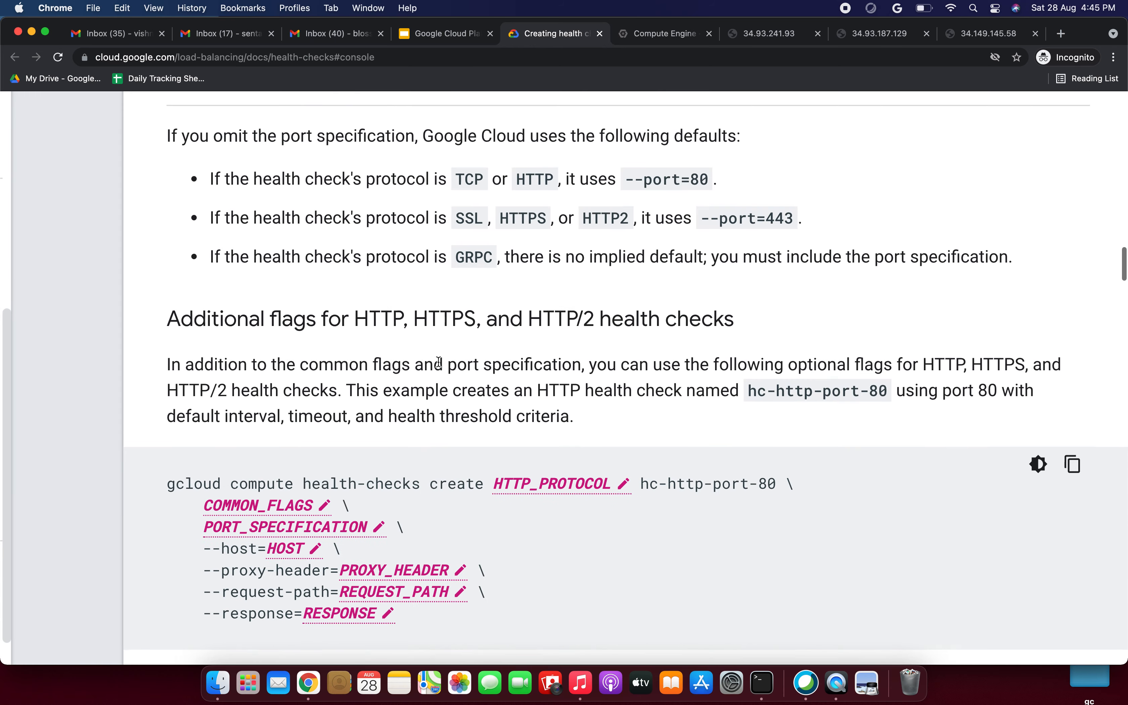
# Skim the additional flags for HTTP, HTTPS, HTTP/2, SSL, TCP and gRPC health checks
pyautogui.scroll(-15, 438, 360)
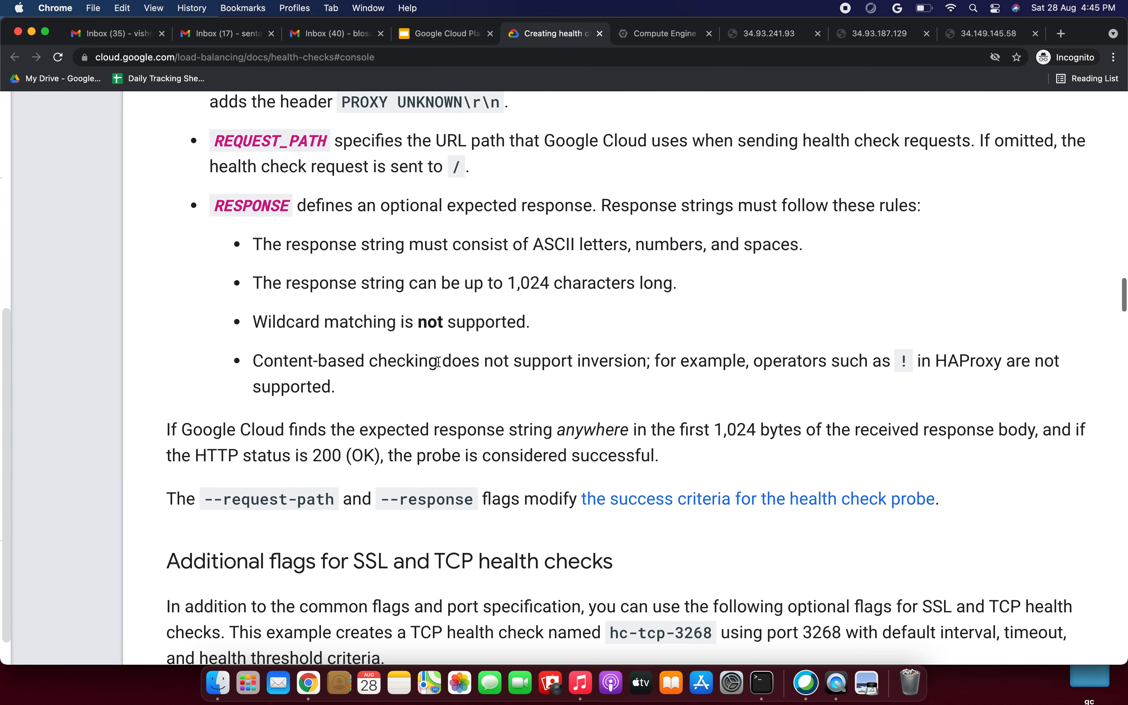
pyautogui.scroll(-18, 438, 361)
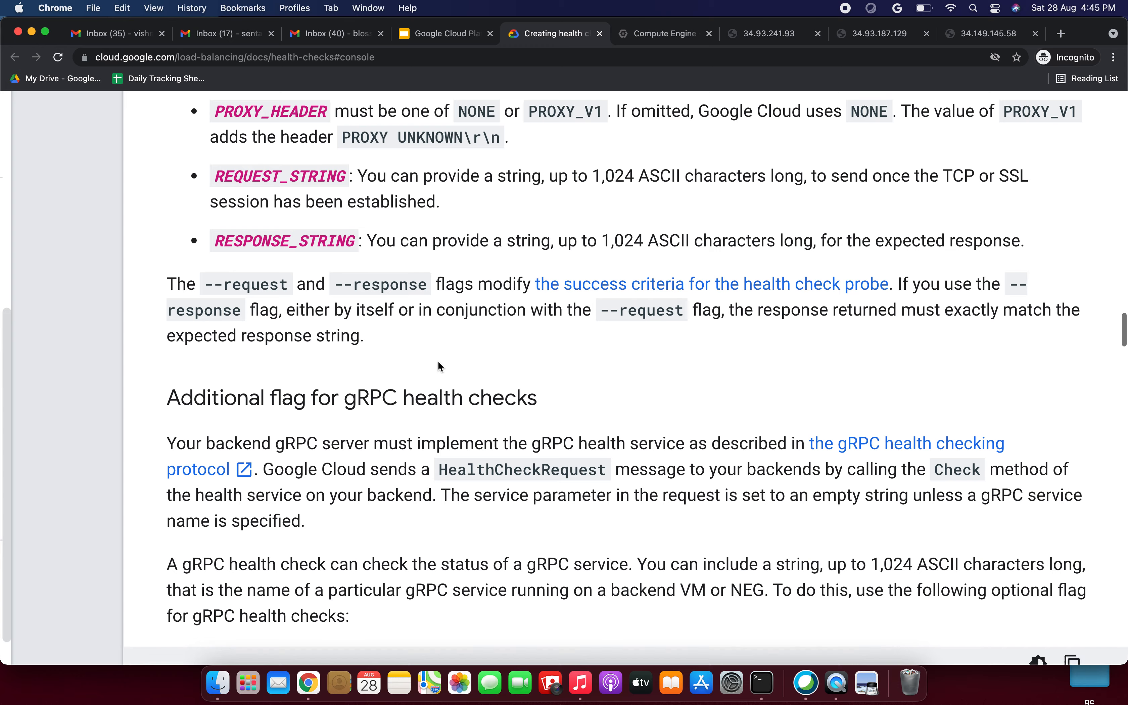
pyautogui.scroll(-18, 438, 362)
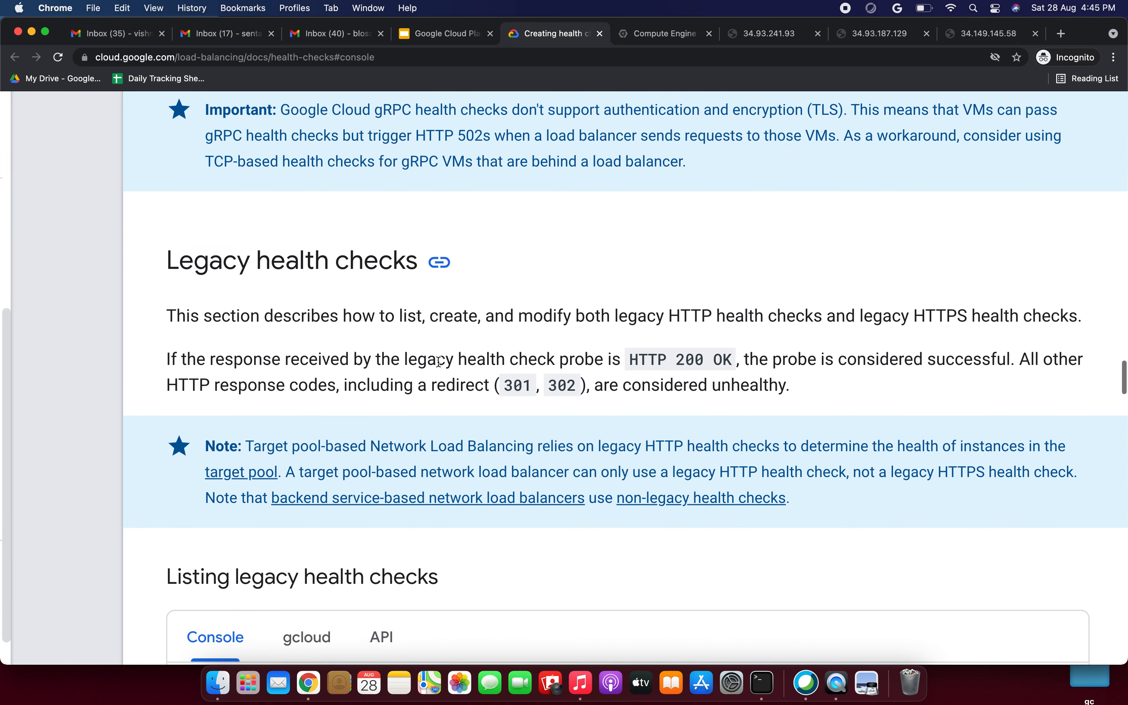
# Read the Legacy health checks section on listing, creating and modifying legacy health checks
pyautogui.scroll(-5, 438, 361)
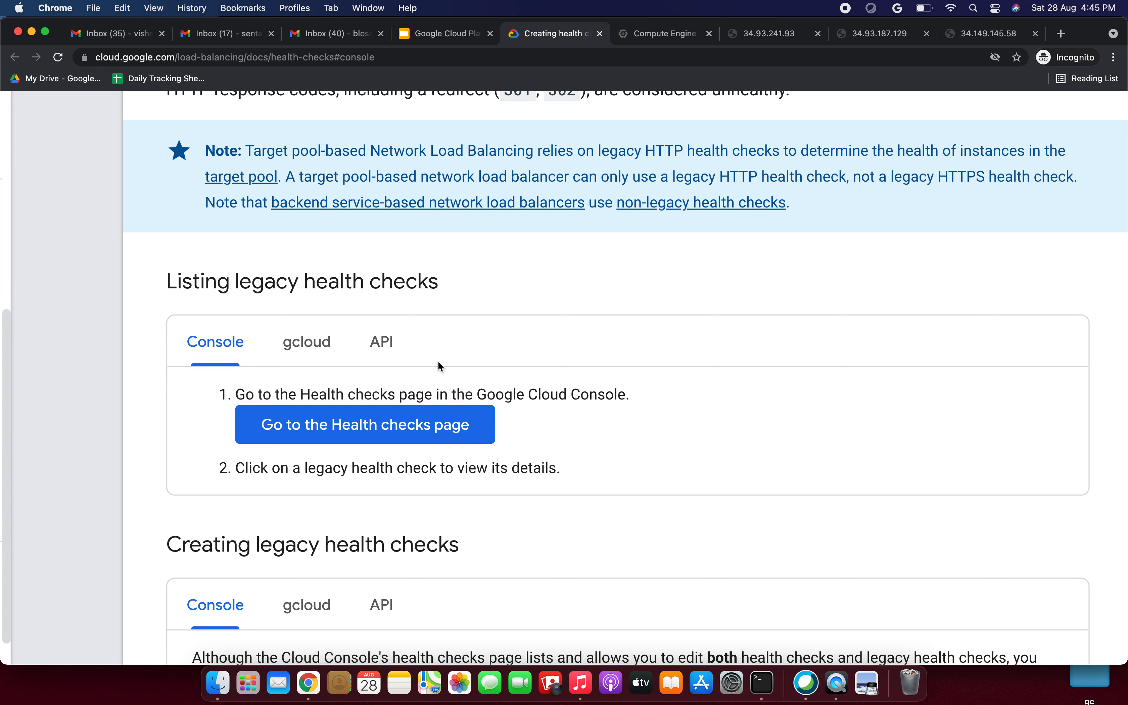
pyautogui.scroll(2, 438, 363)
pyautogui.scroll(-9, 439, 366)
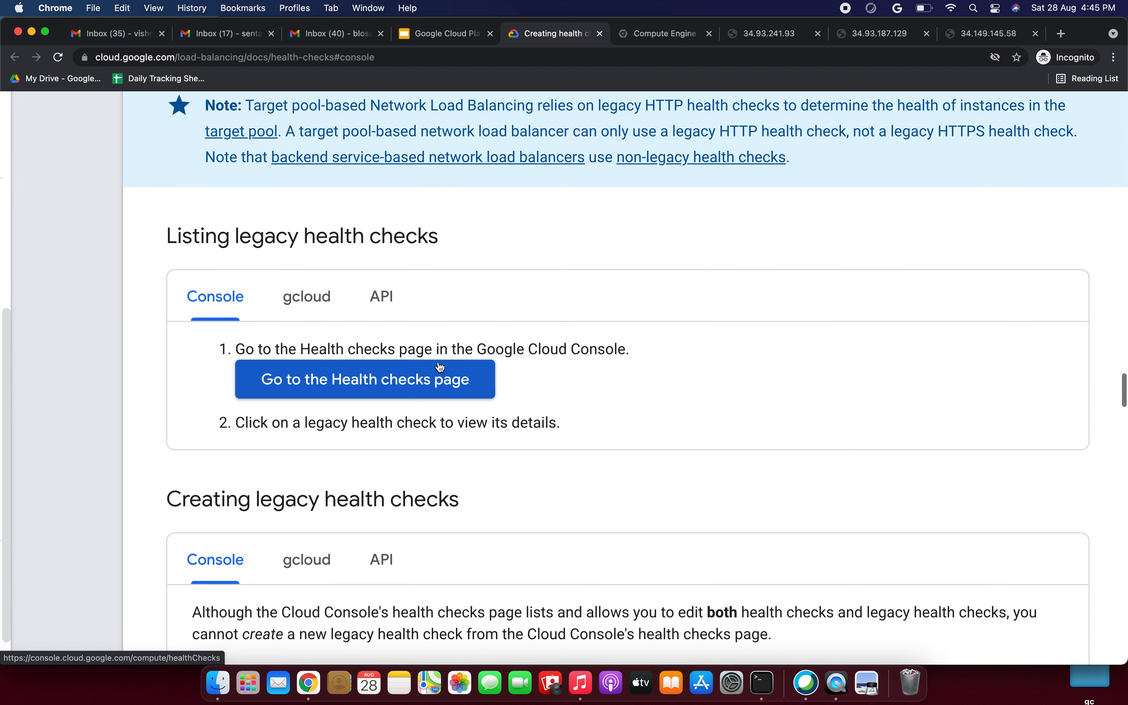
pyautogui.scroll(-3, 438, 361)
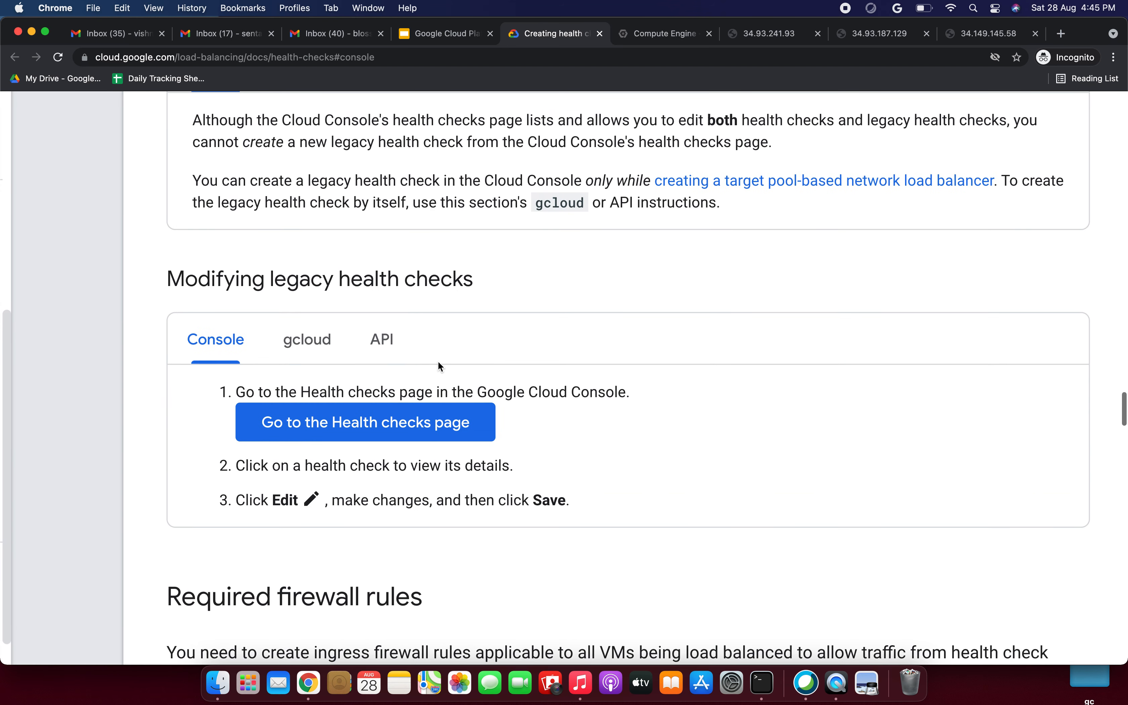
# Review the required firewall rules for health checks, including the example ingress rule's target tags, source IP ranges and allowed protocols
pyautogui.scroll(-5, 438, 361)
pyautogui.scroll(-16, 438, 364)
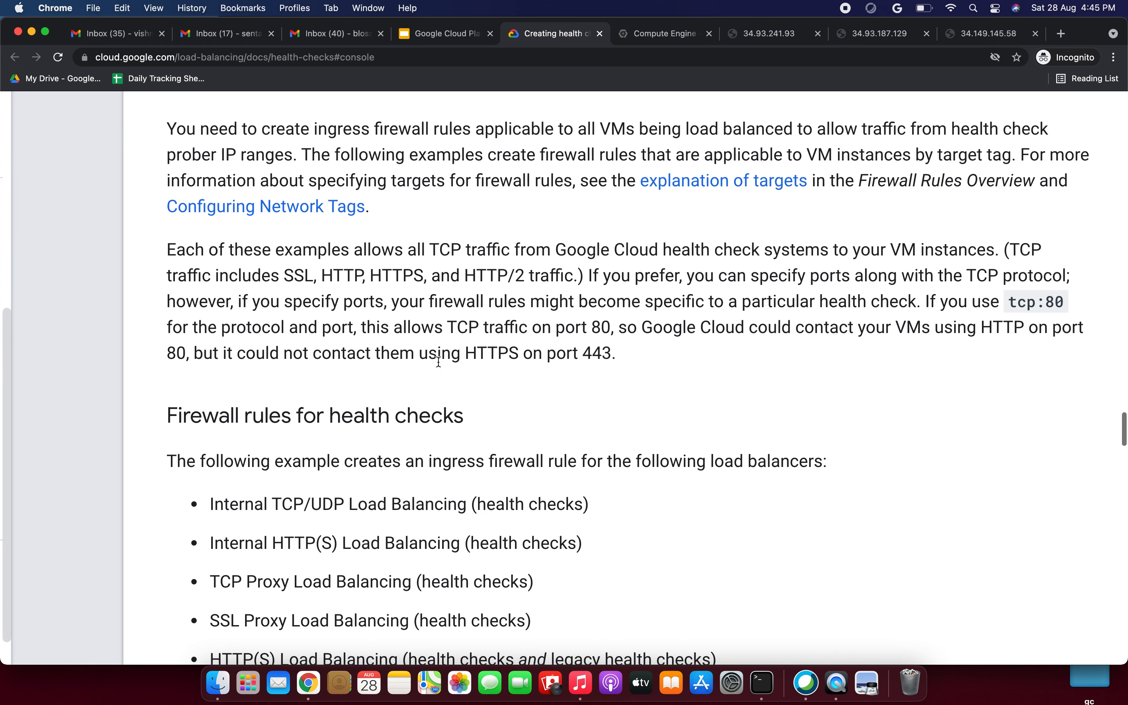
pyautogui.scroll(-11, 438, 361)
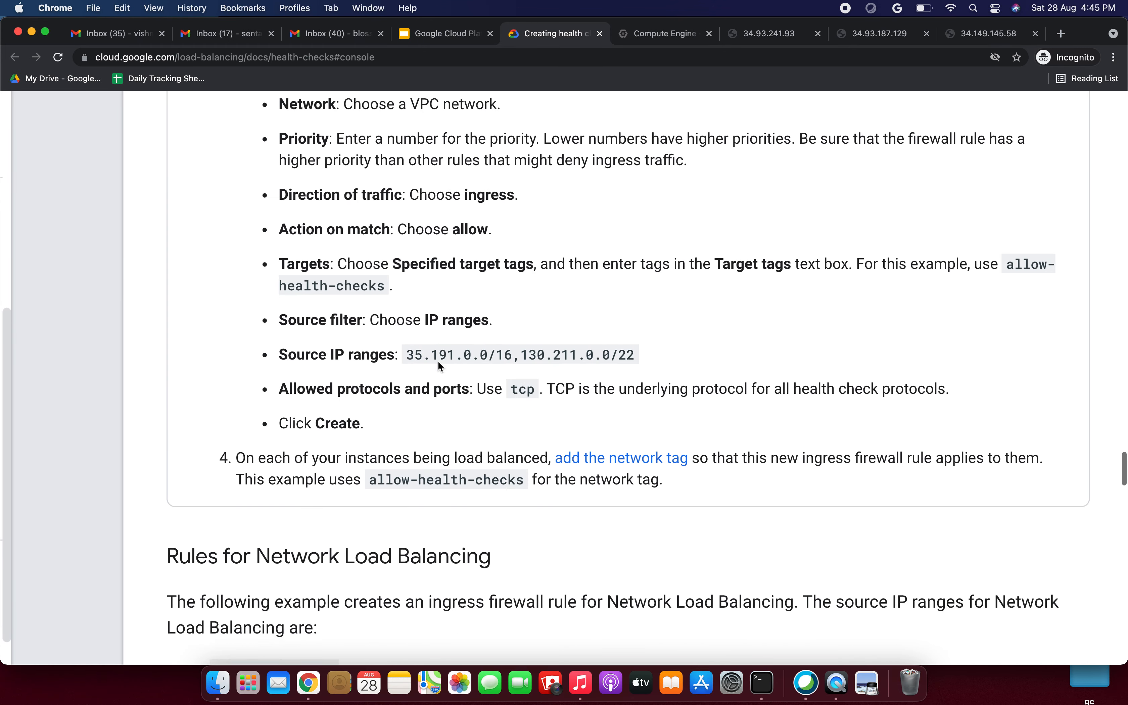
# Skim the firewall rules for Network Load Balancing, the health checks for backend services and the Checking health check status section
pyautogui.scroll(-5, 438, 361)
pyautogui.scroll(-20, 439, 366)
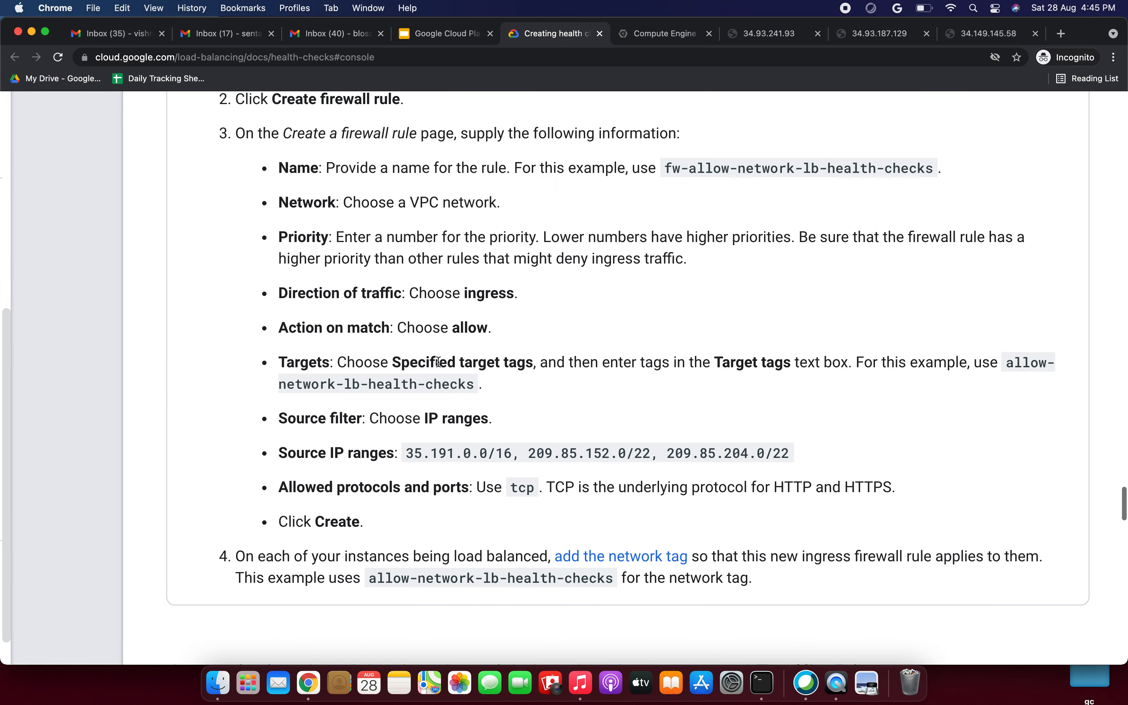
pyautogui.scroll(-8, 438, 361)
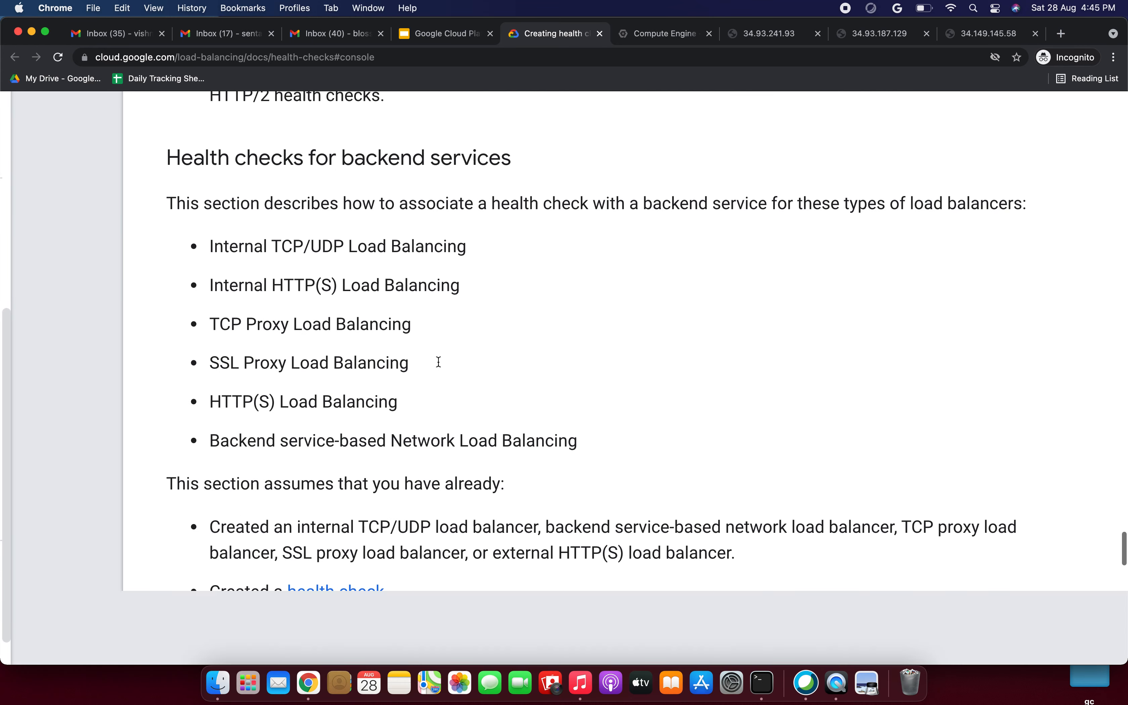
pyautogui.scroll(-9, 438, 361)
pyautogui.scroll(-15, 439, 367)
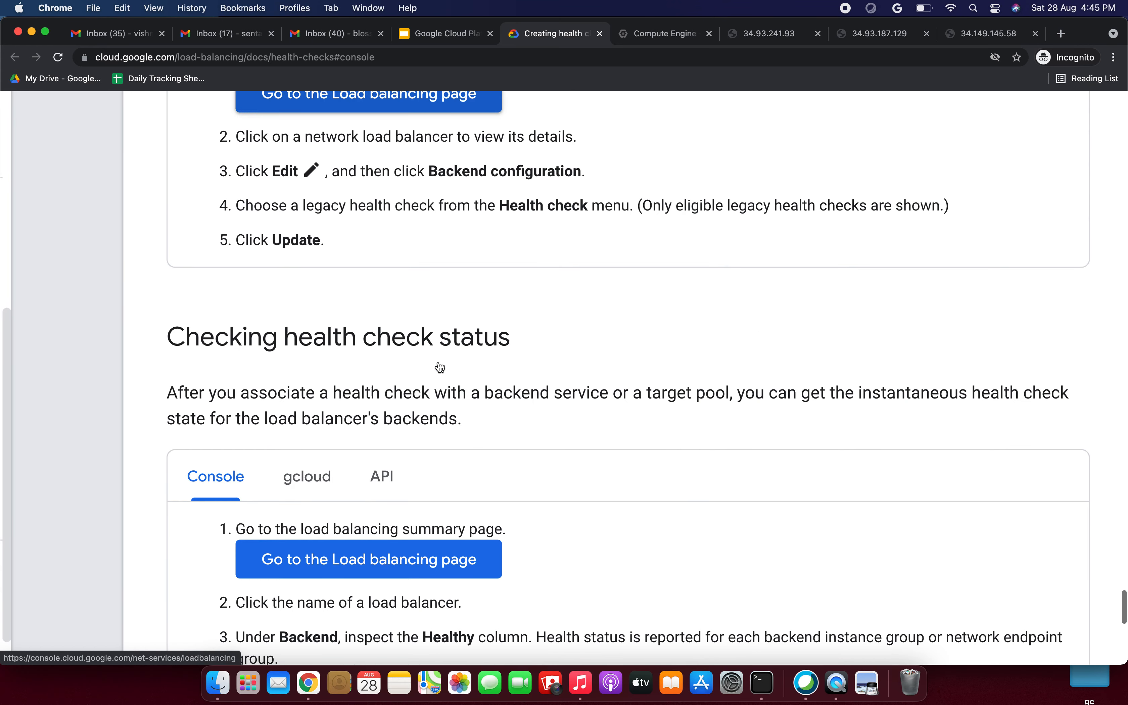
pyautogui.scroll(-5, 438, 361)
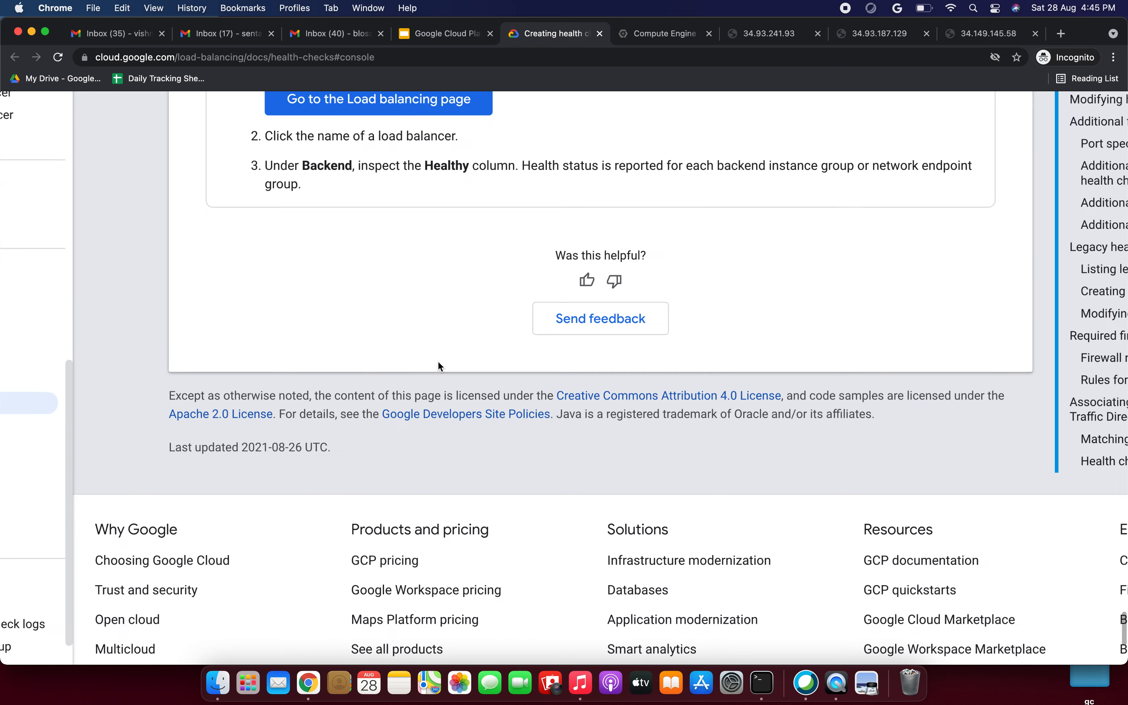
# Switch to the Google Cloud Platform 2021 slides and open the Cloud CDN link from the resource list
pyautogui.click(443, 36)
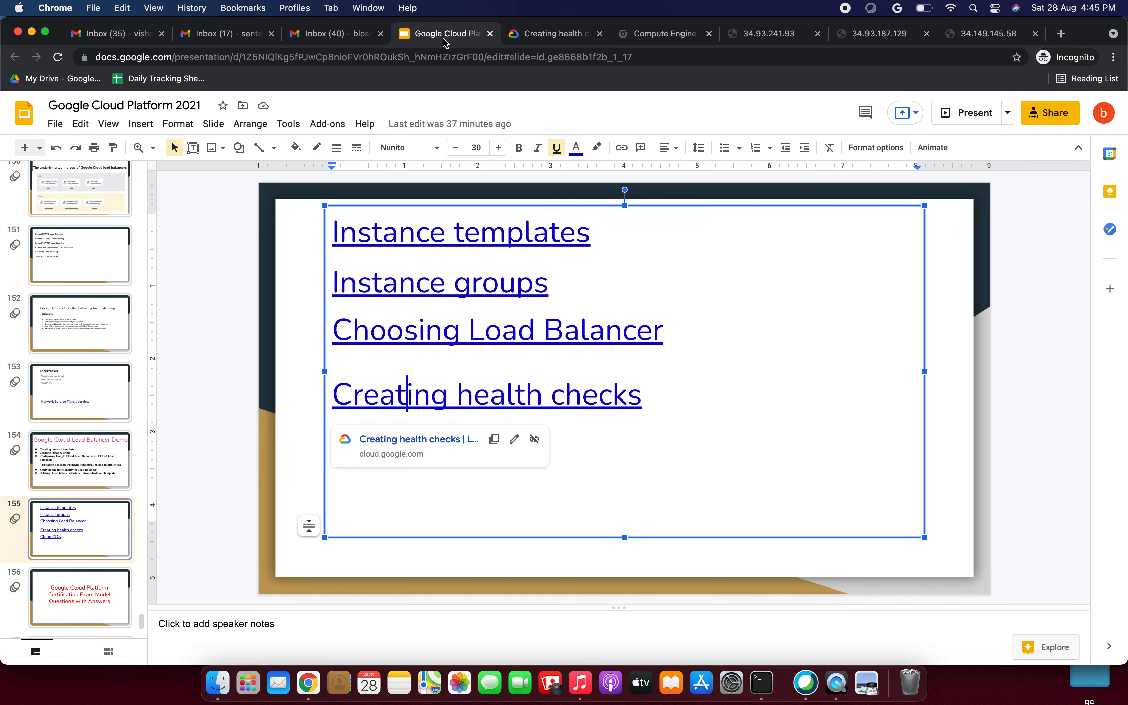
pyautogui.click(428, 452)
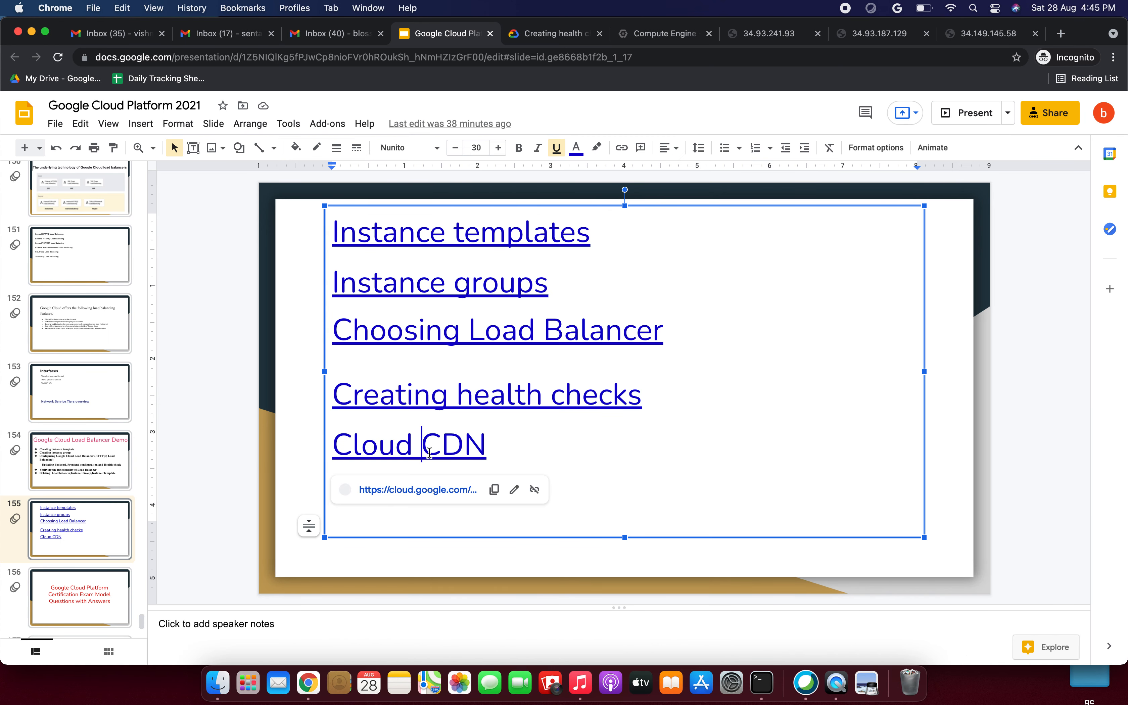
pyautogui.click(449, 491)
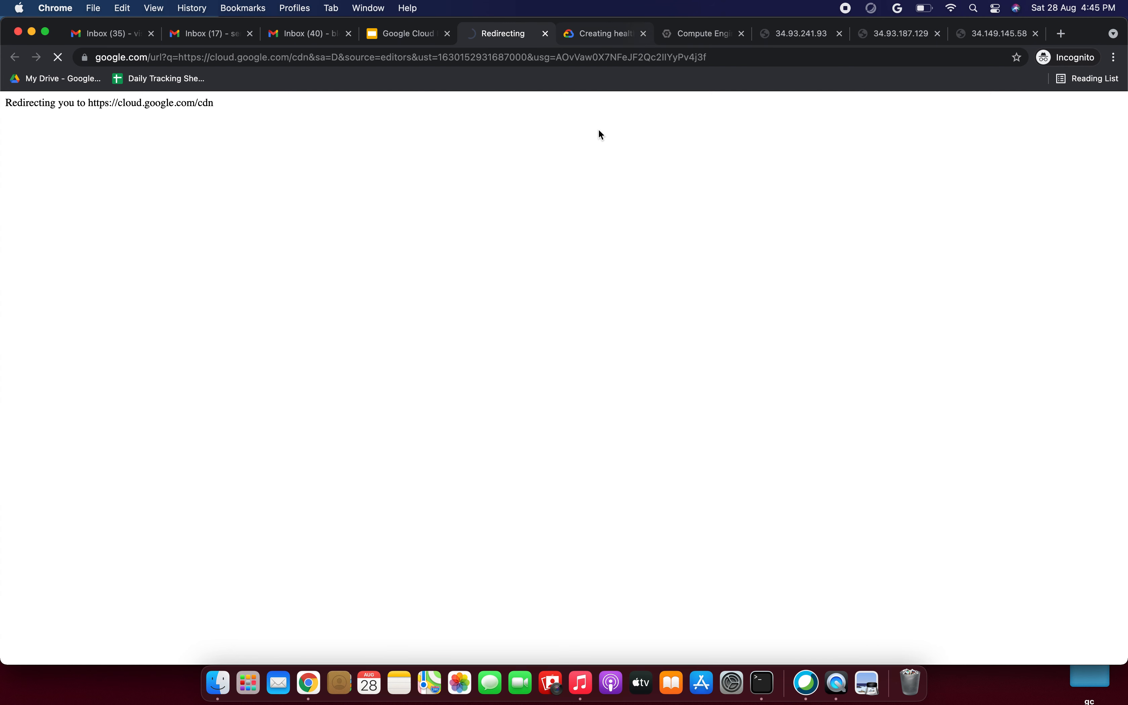
# Reload the load balancer's address 34.149.145.58 to check how it responds after the deletion
pyautogui.click(634, 37)
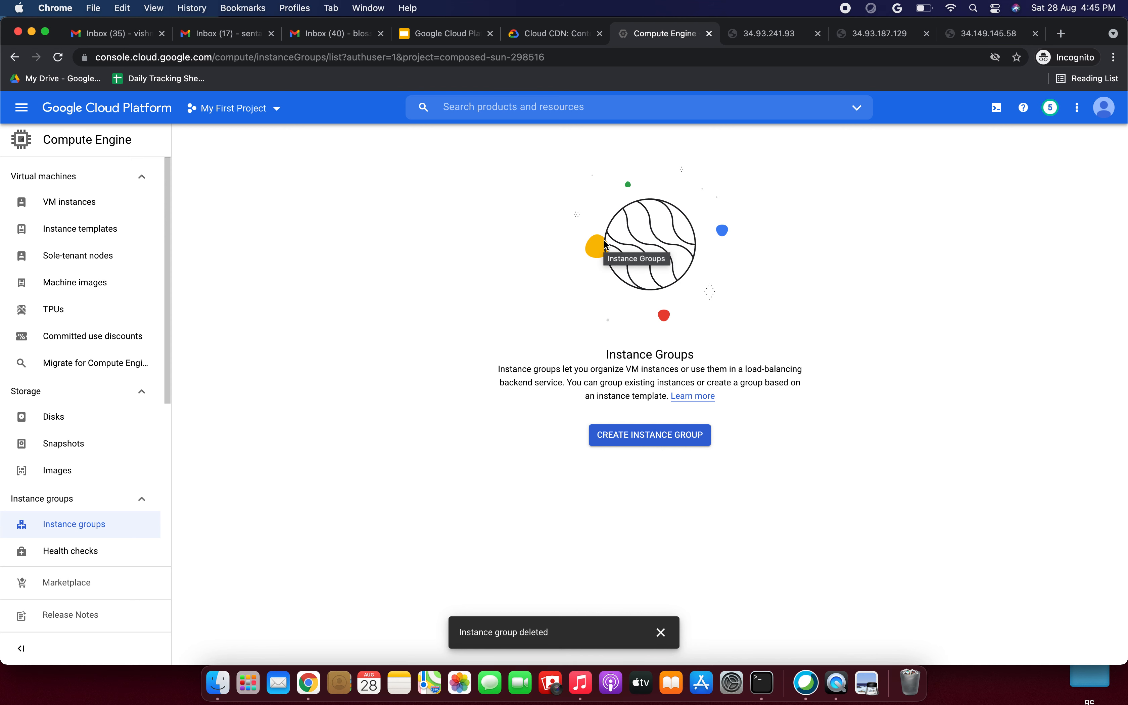
pyautogui.click(977, 37)
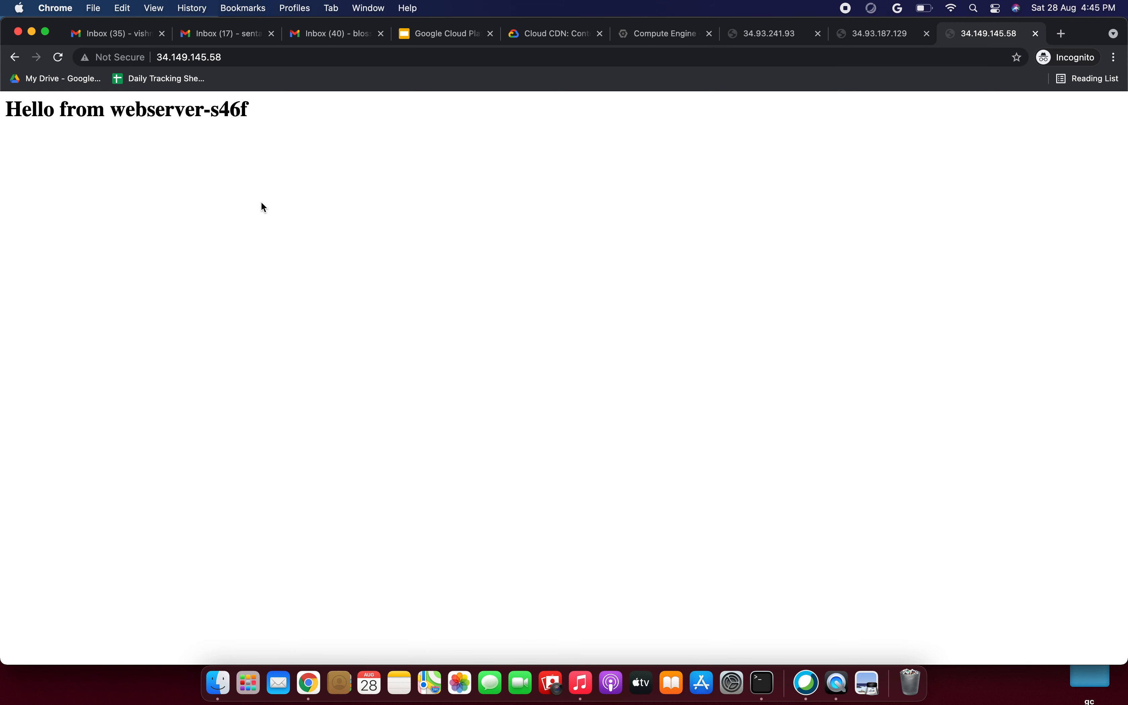
pyautogui.click(58, 58)
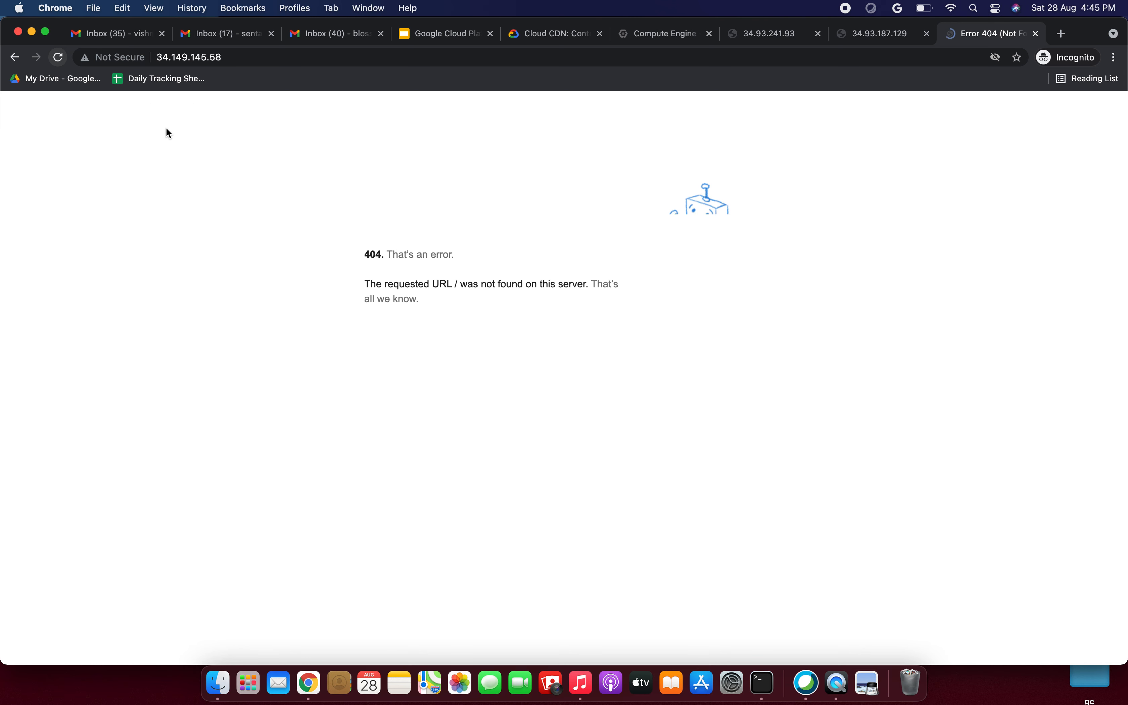
# Return to the Compute Engine console and check the instance groups and VM instances pages
pyautogui.click(662, 39)
pyautogui.moveTo(623, 356); pyautogui.dragTo(669, 356)
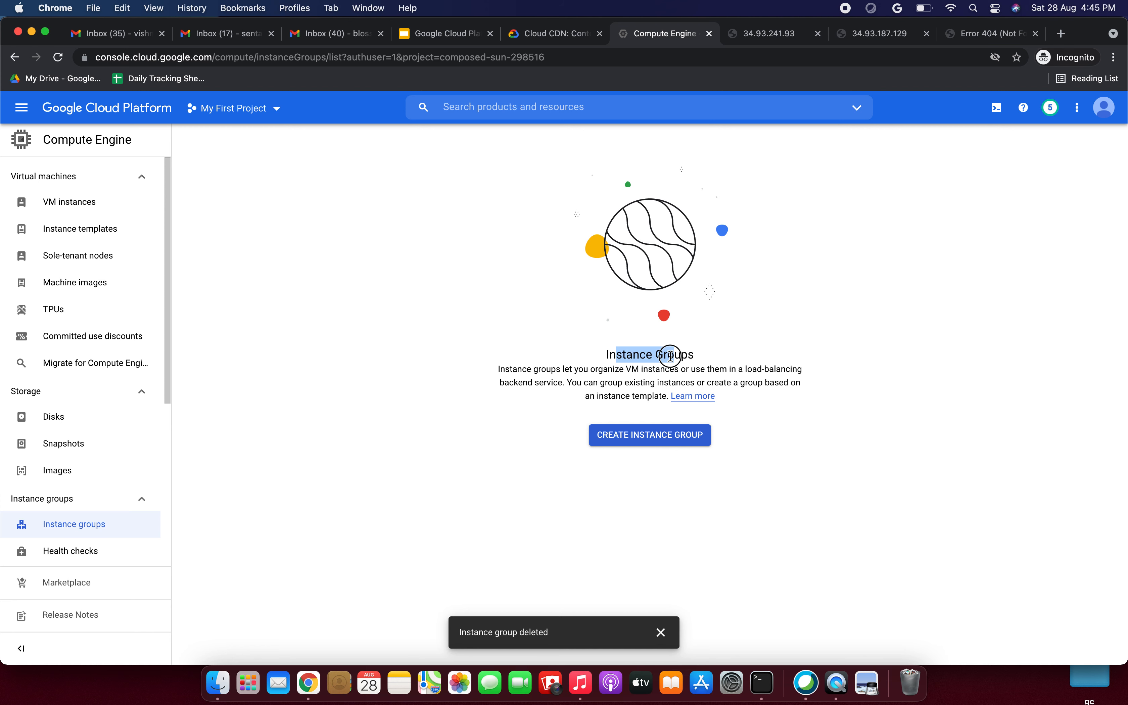
pyautogui.click(79, 205)
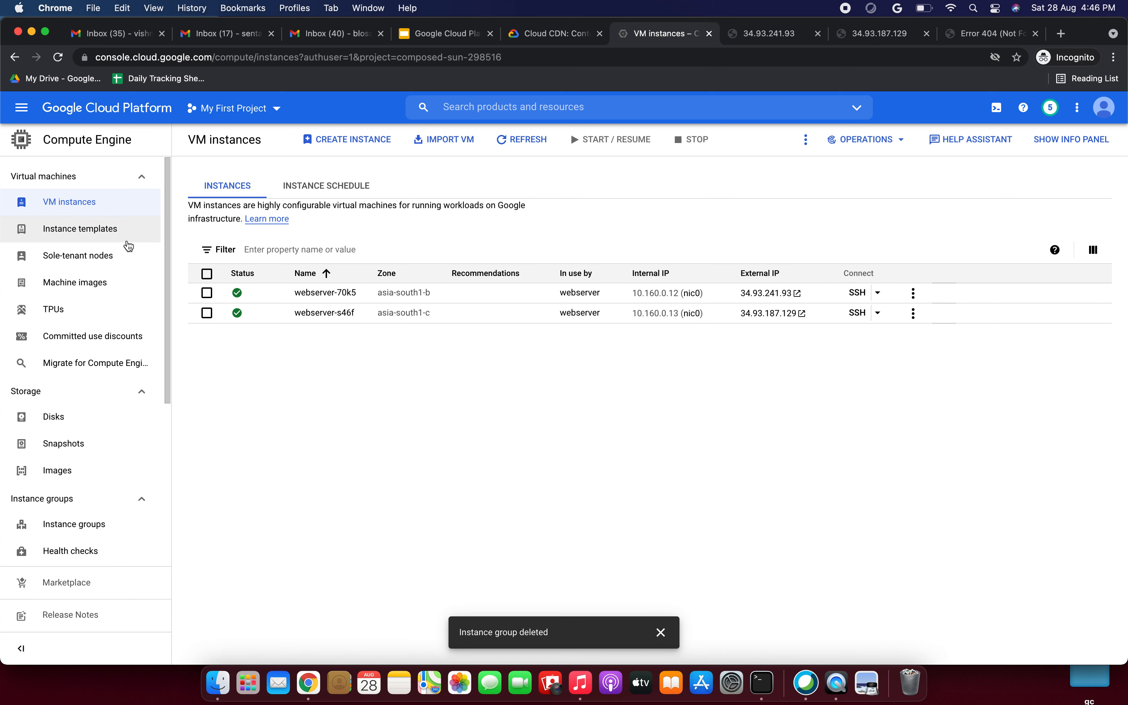
# Delete the instance template web-template and confirm the deletion
pyautogui.click(109, 235)
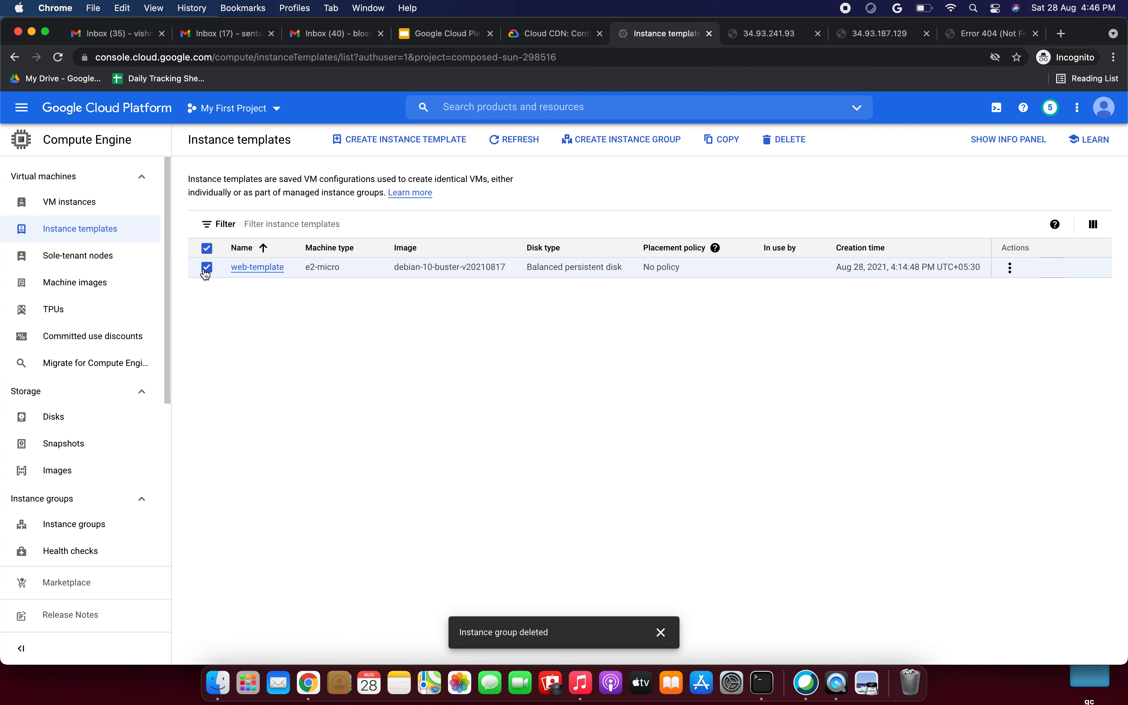
pyautogui.click(797, 140)
pyautogui.click(623, 401)
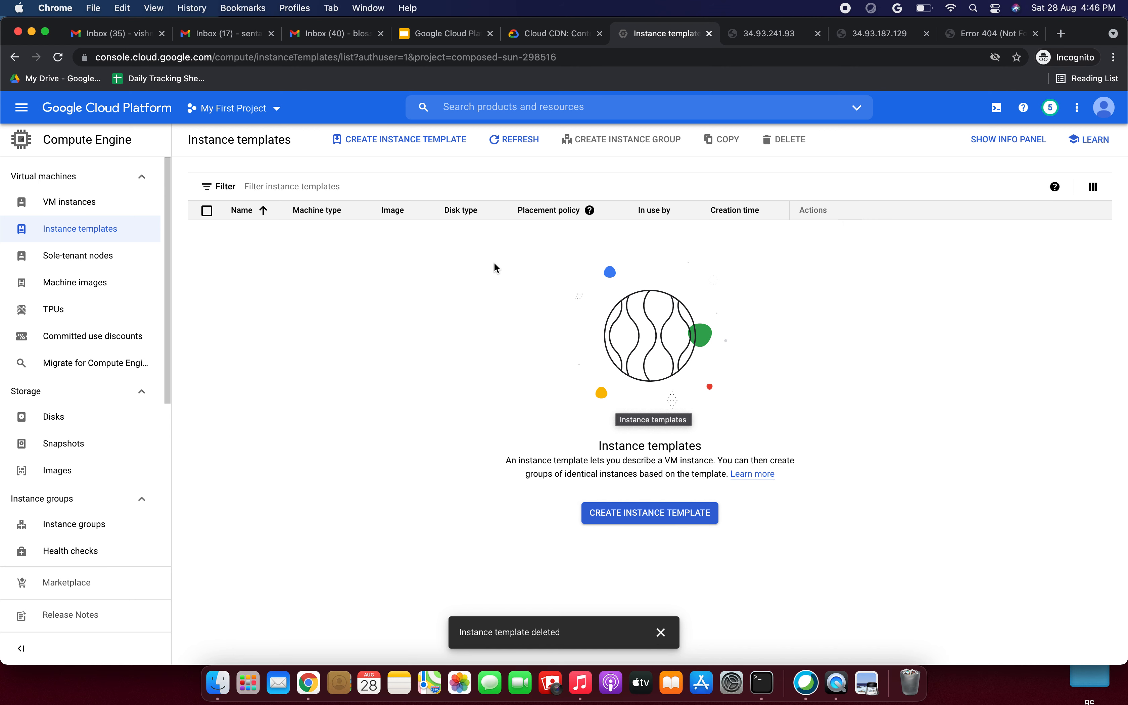
# Check the VM instances and instance templates lists, then view the project's home dashboard
pyautogui.click(84, 208)
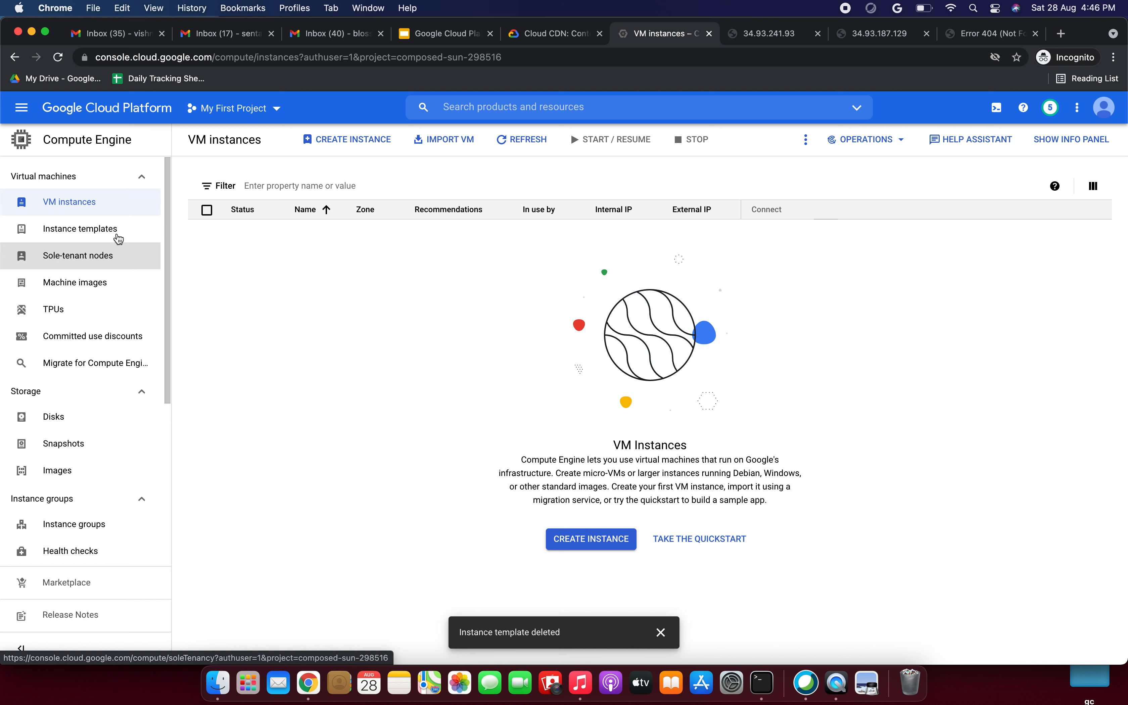
pyautogui.click(107, 230)
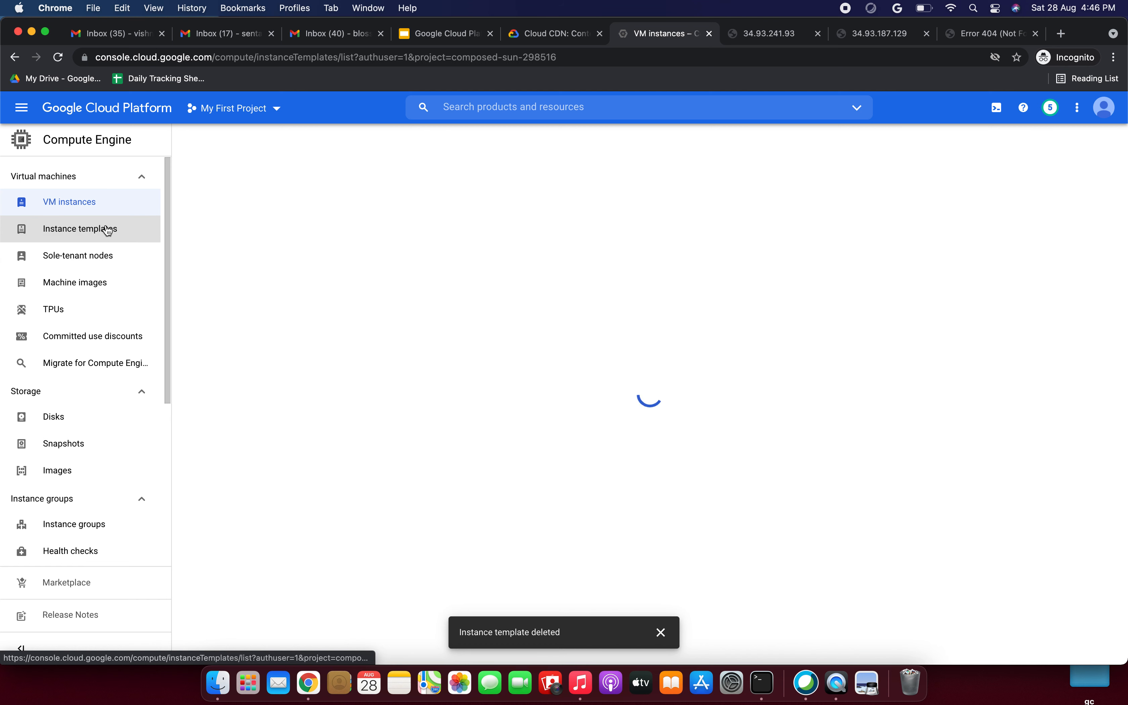
pyautogui.click(21, 108)
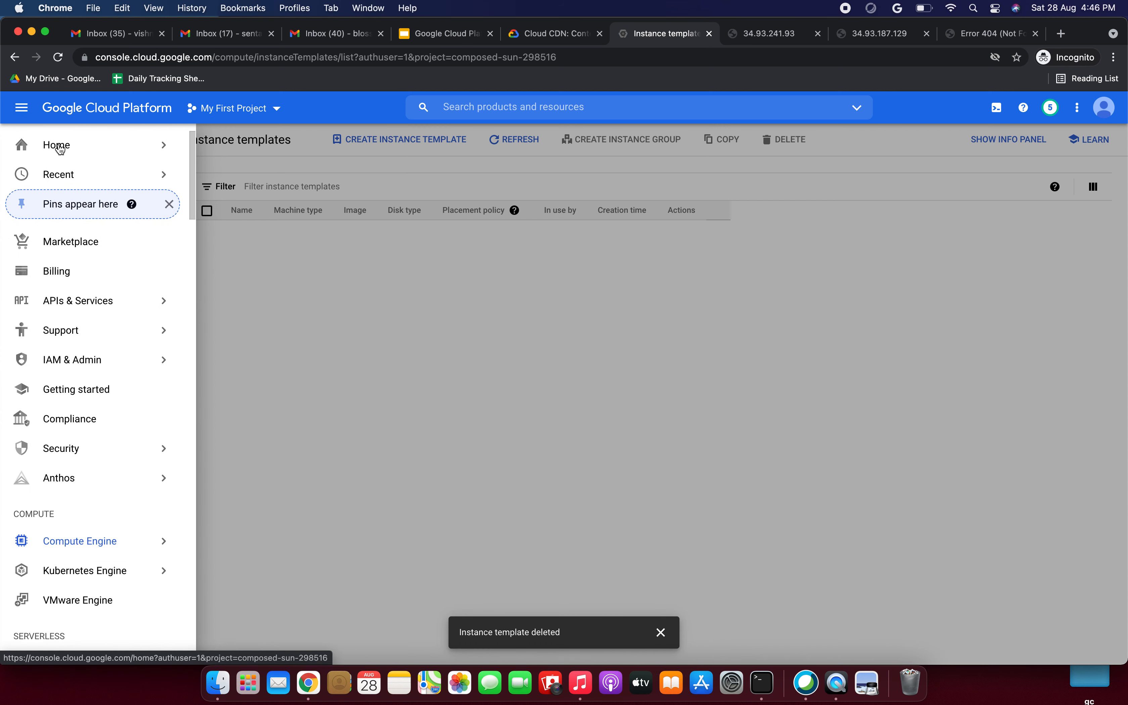
pyautogui.click(62, 149)
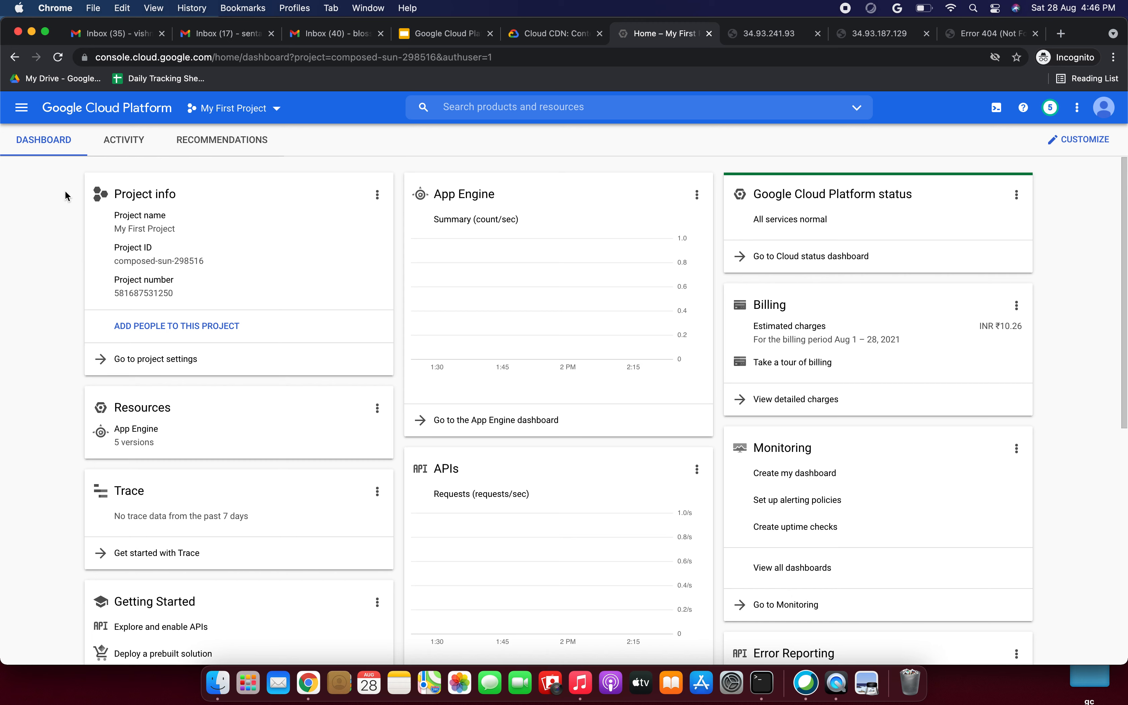
# Open Load balancing under Network services and check its load balancers, backends and frontends
pyautogui.click(18, 110)
pyautogui.click(19, 109)
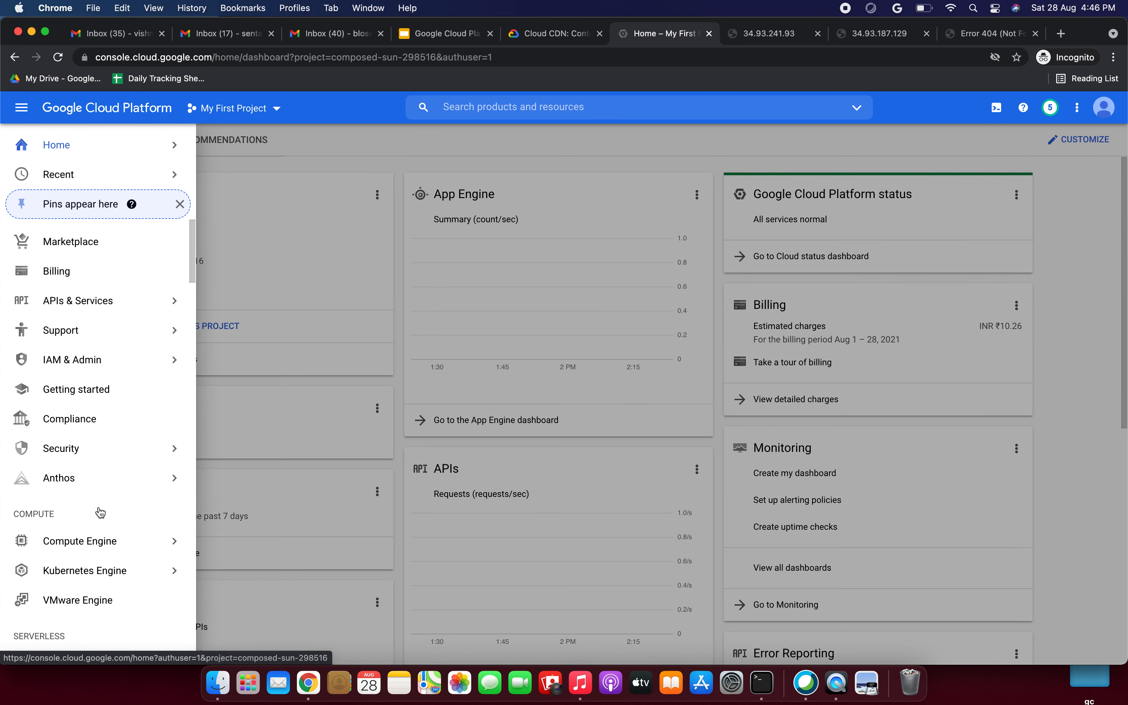
pyautogui.scroll(-4, 98, 513)
pyautogui.scroll(-8, 98, 532)
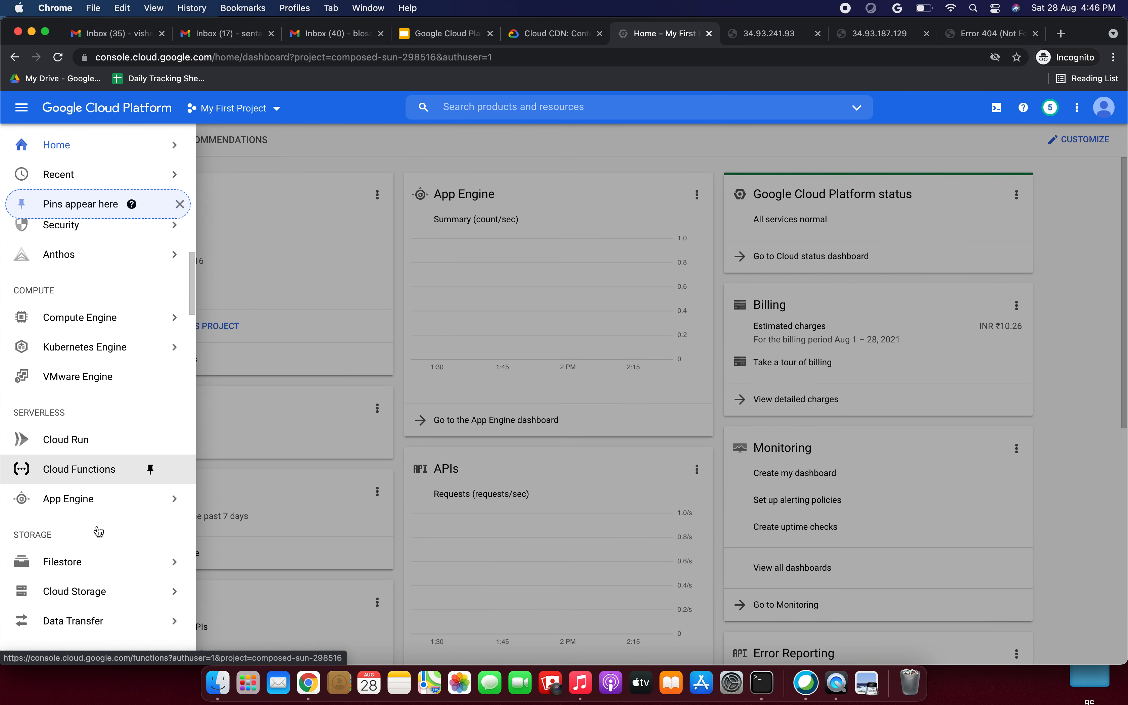
pyautogui.scroll(-4, 98, 531)
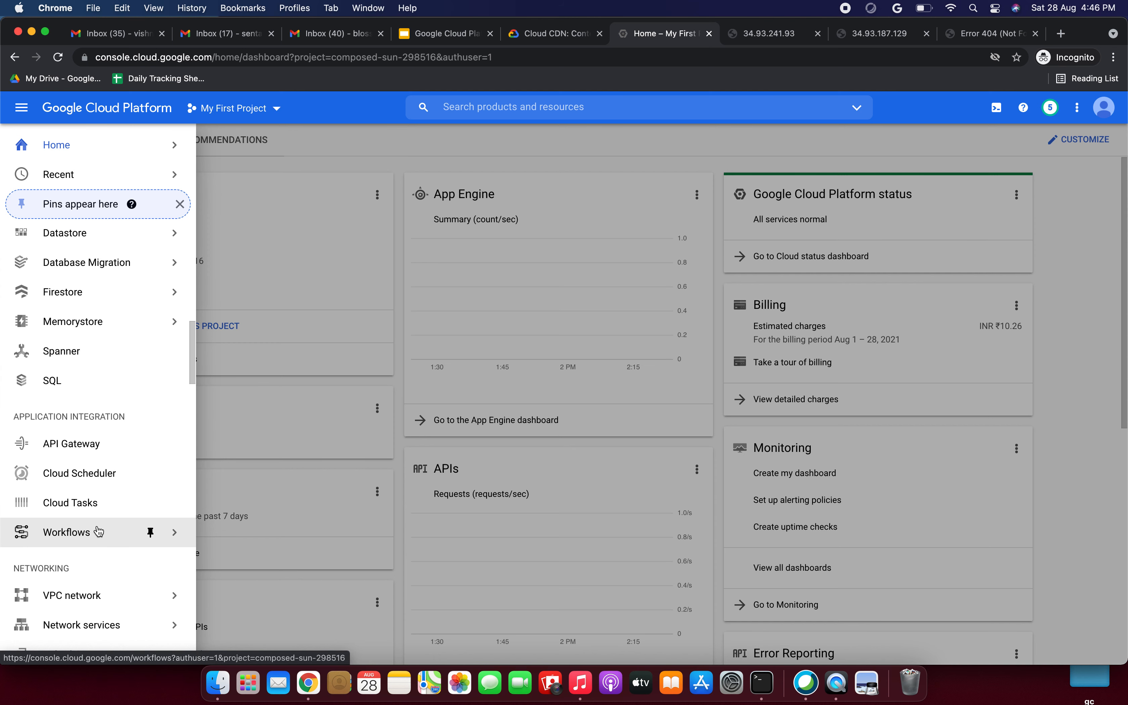
pyautogui.scroll(-3, 98, 531)
pyautogui.click(95, 471)
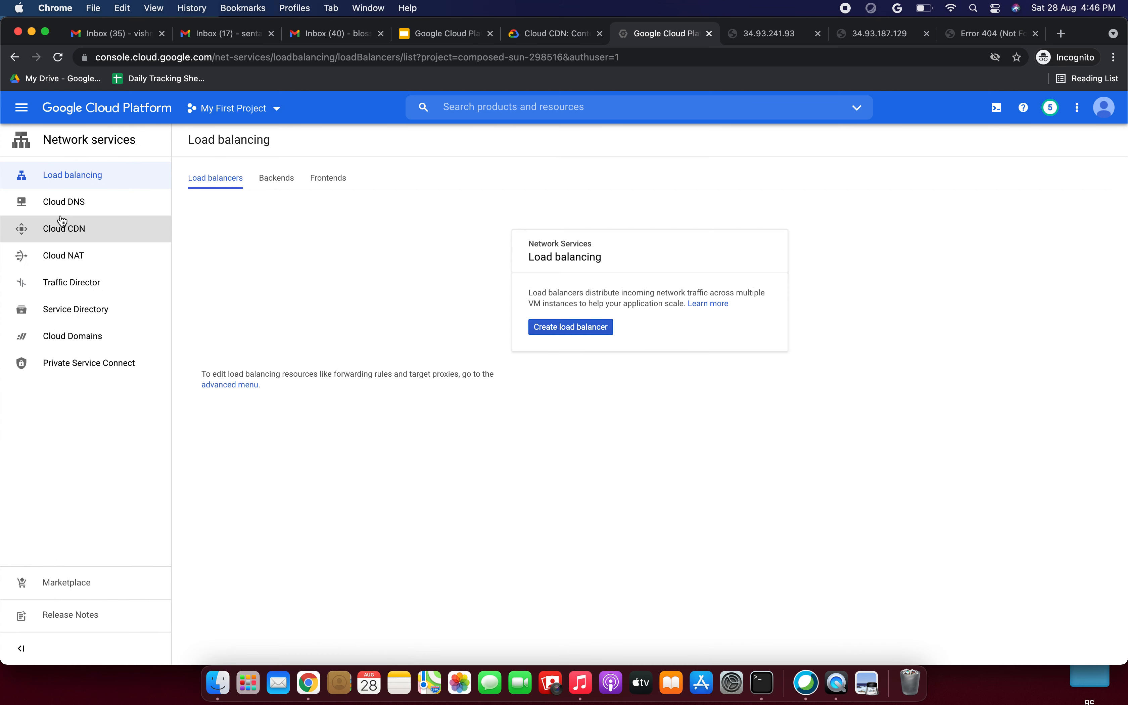
pyautogui.click(275, 178)
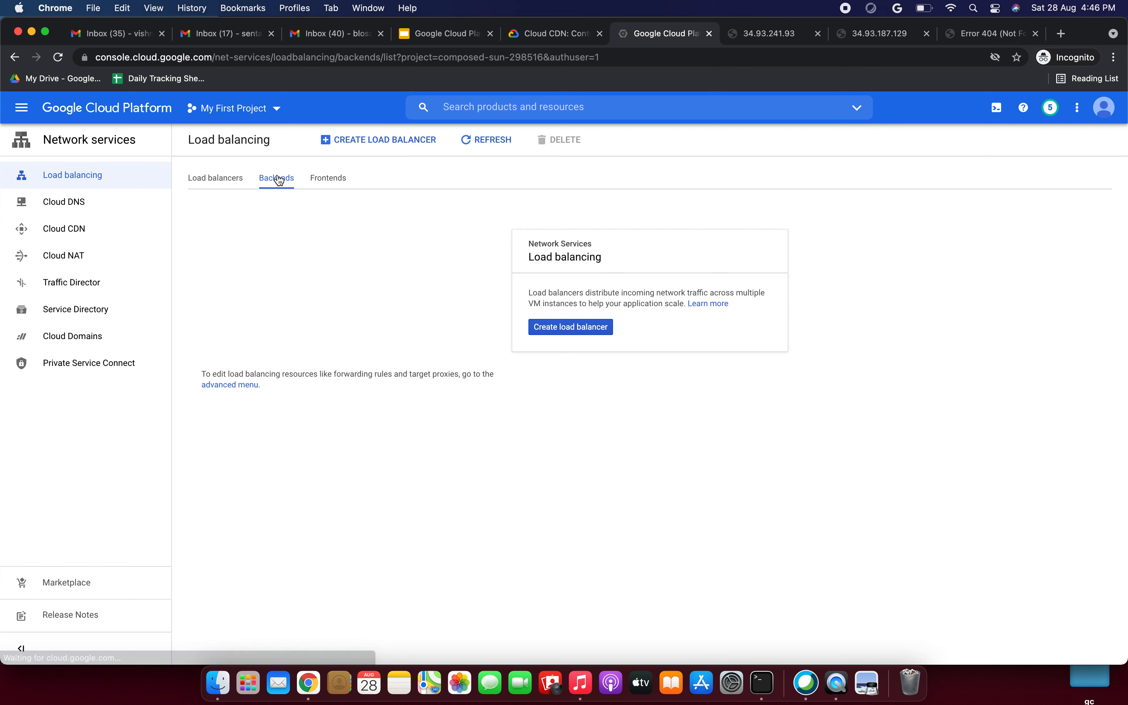
pyautogui.click(339, 178)
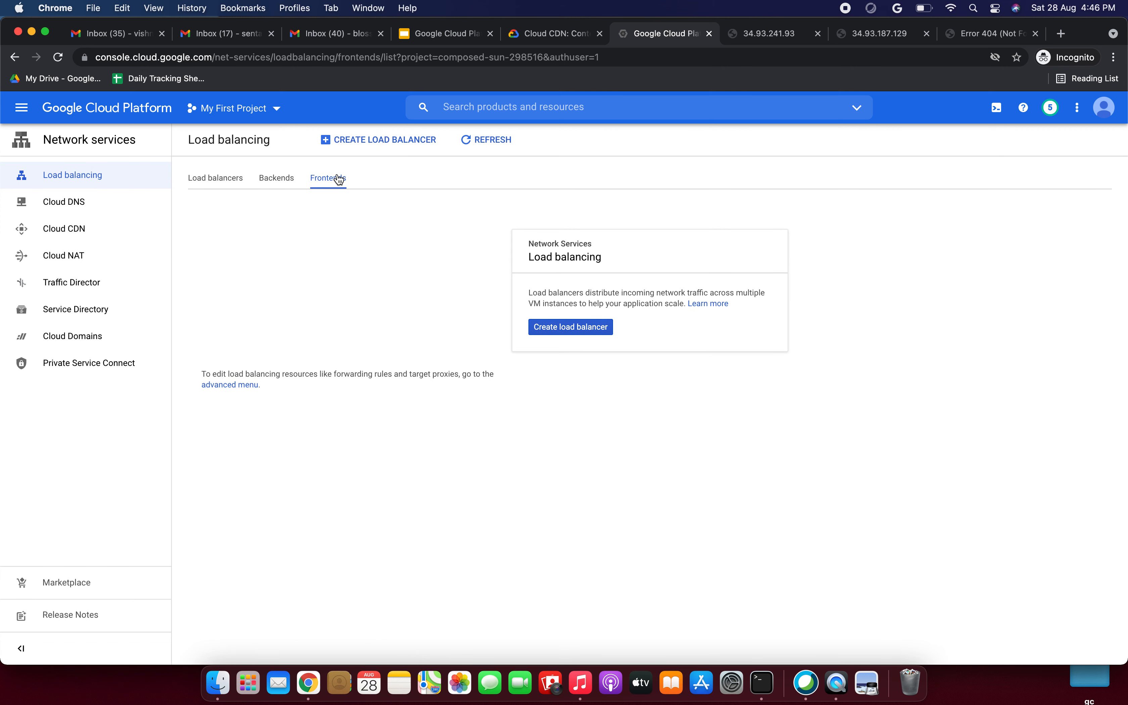
pyautogui.click(283, 181)
pyautogui.click(226, 185)
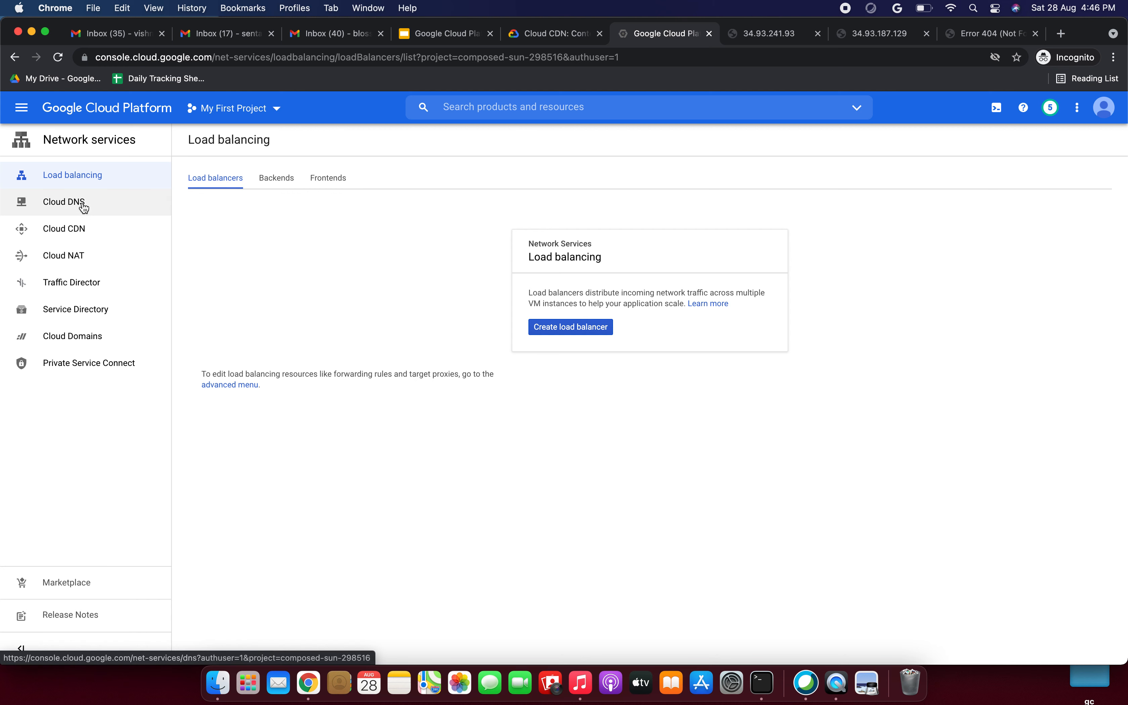
# Delete the health check web-hc in Compute Engine and recheck the instance groups and instance templates lists
pyautogui.click(21, 108)
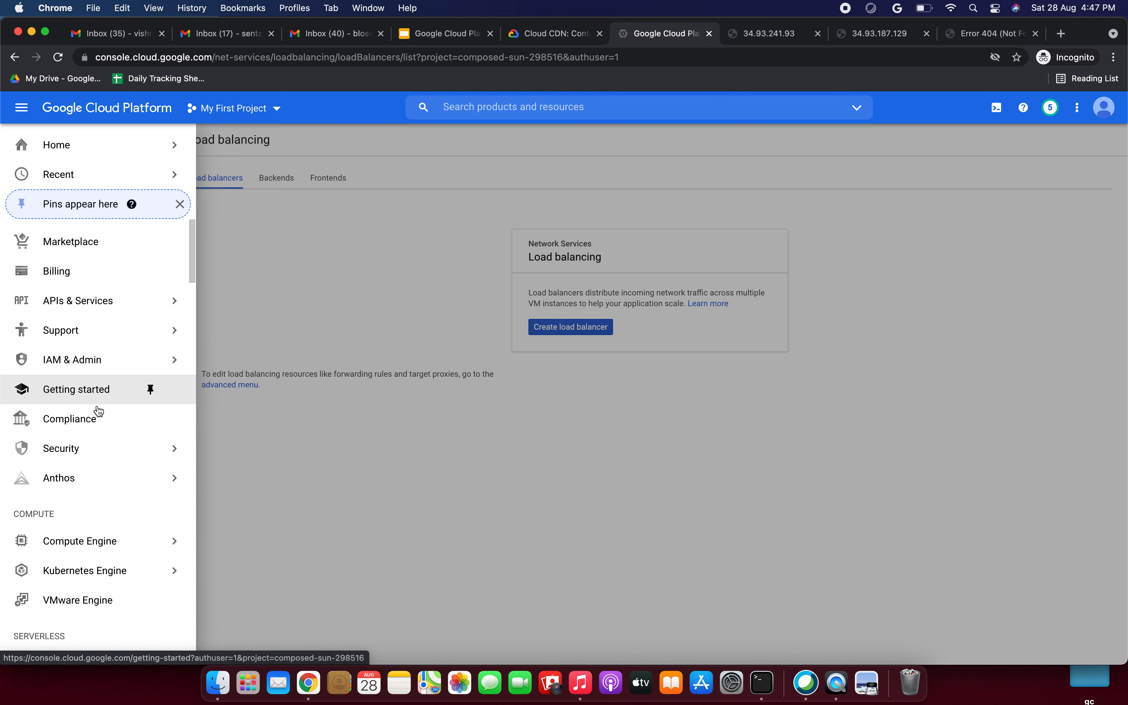
pyautogui.click(91, 545)
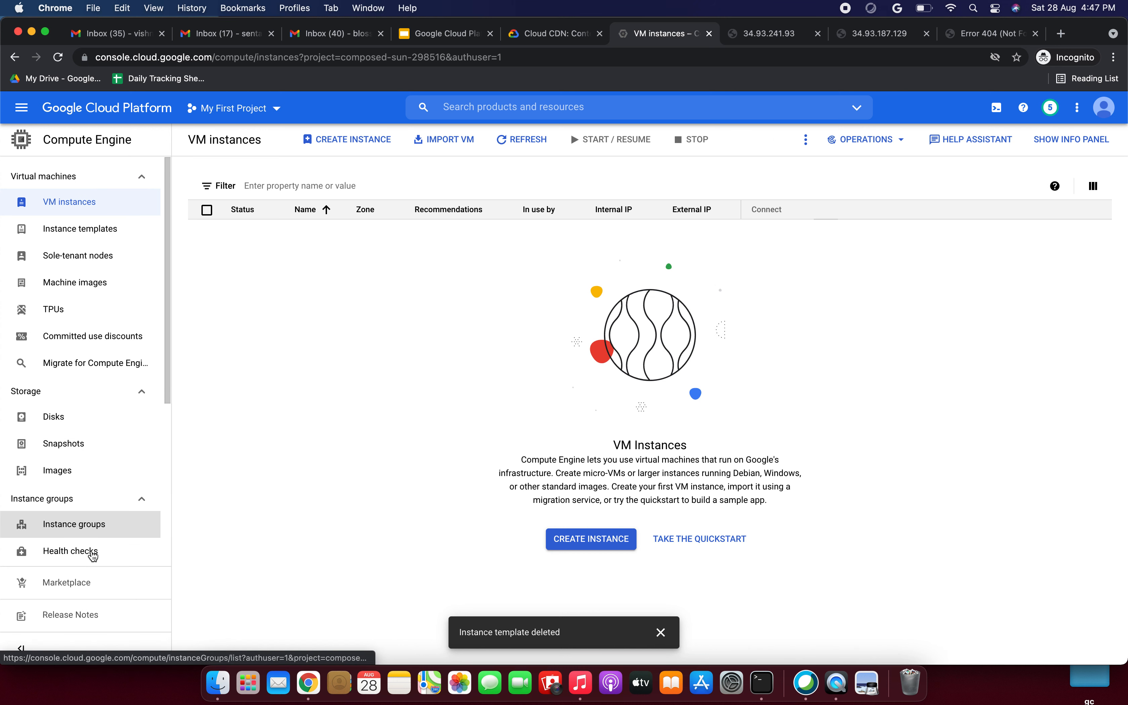
pyautogui.click(71, 553)
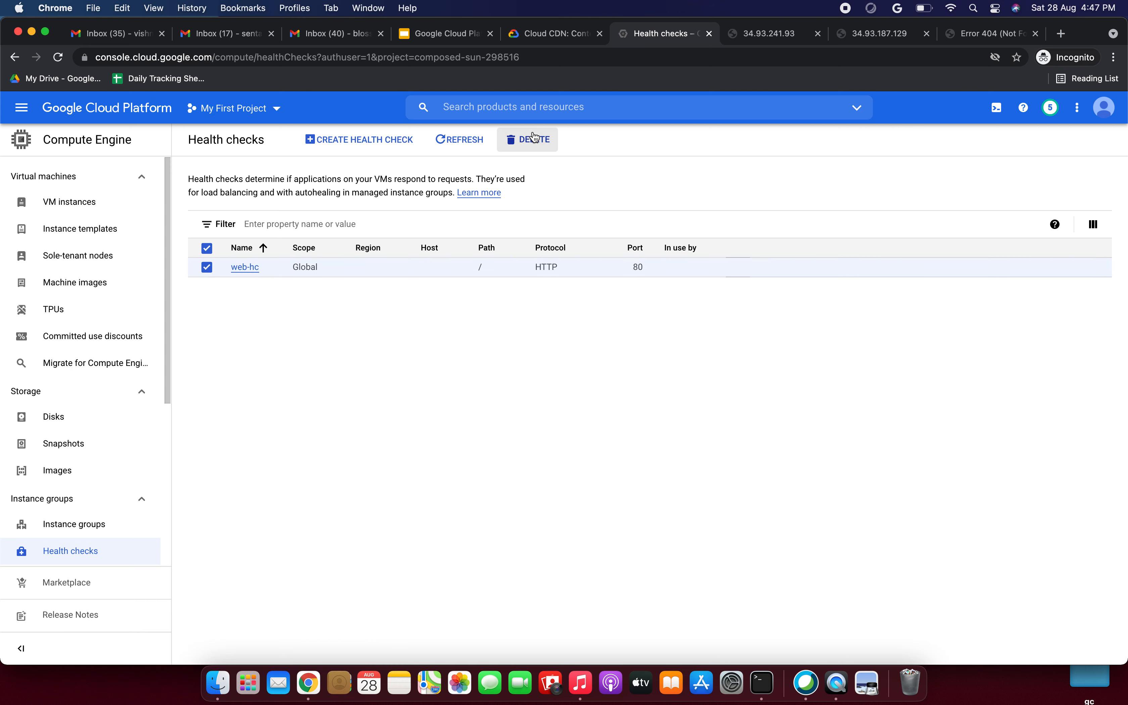
pyautogui.click(532, 139)
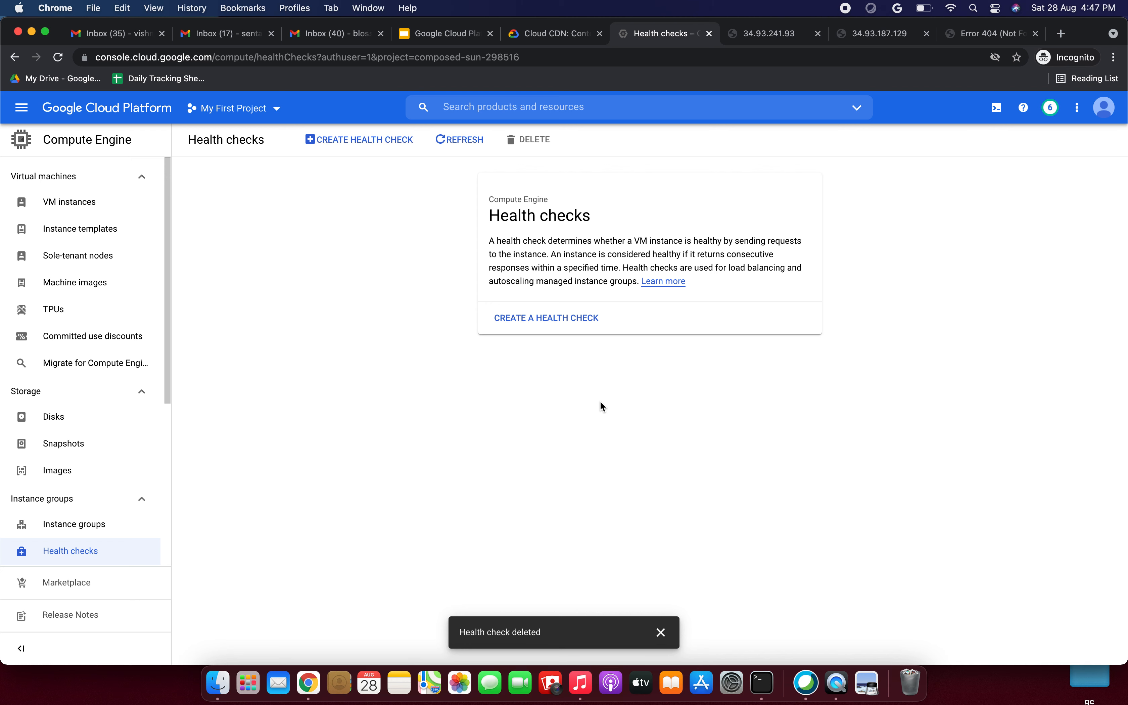
pyautogui.click(63, 527)
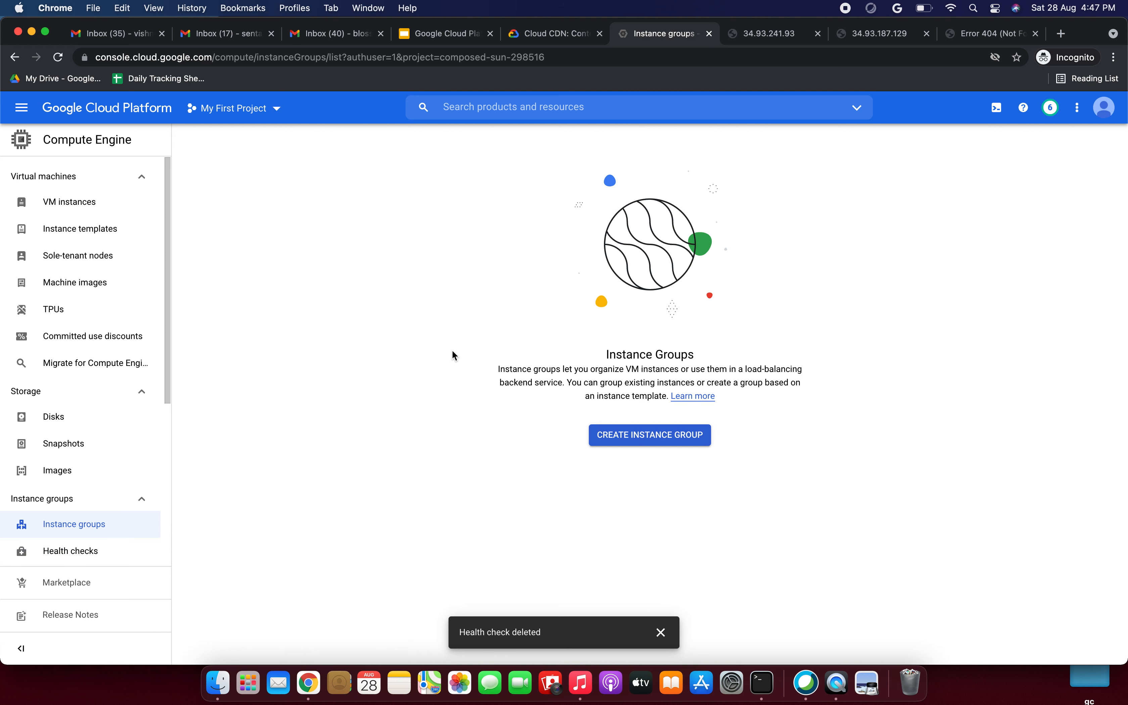
pyautogui.click(99, 233)
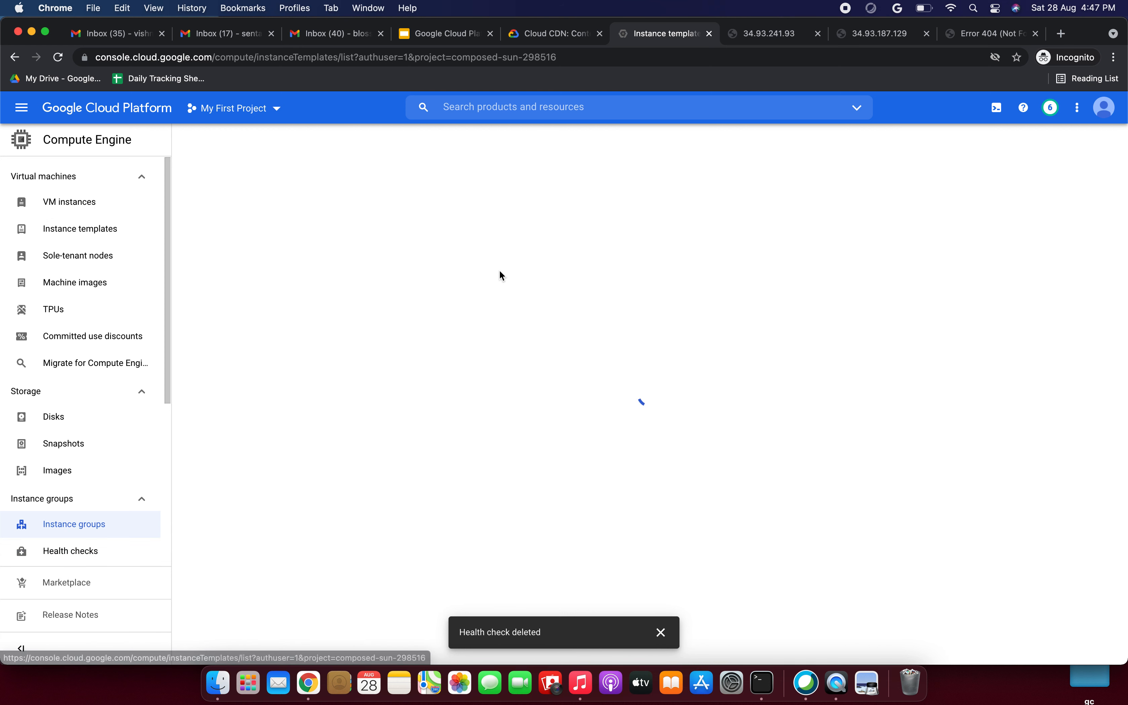
# Read the heading and introductory sentence of the Cloud CDN product page
pyautogui.click(555, 36)
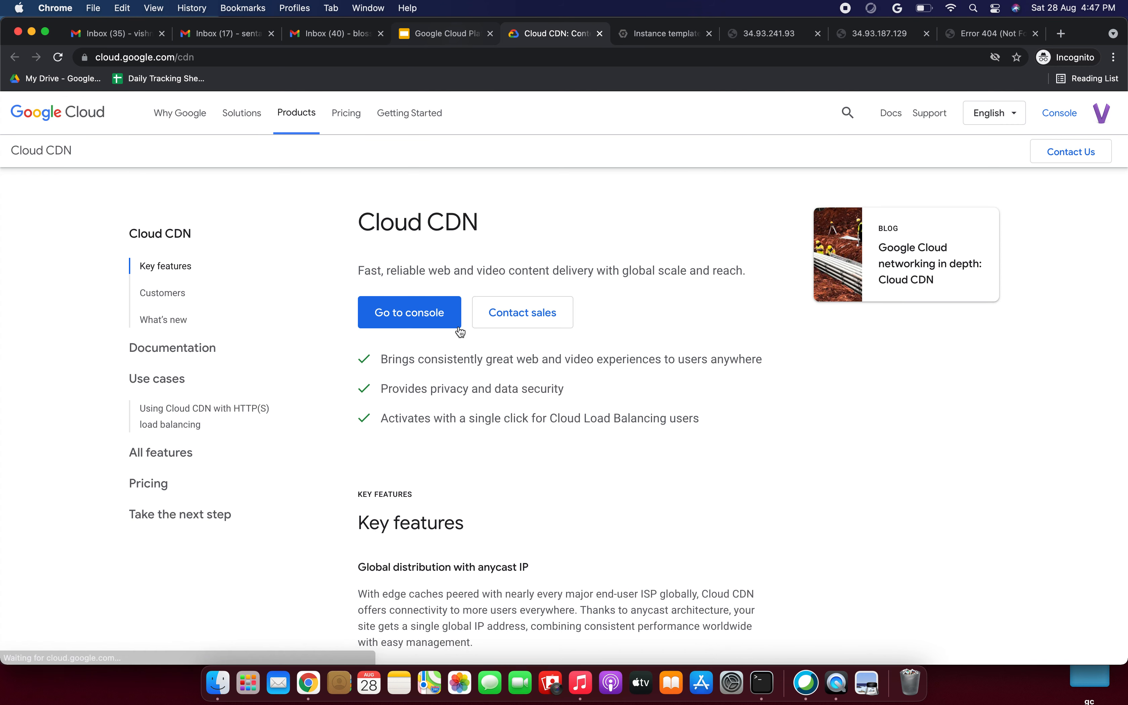
pyautogui.moveTo(357, 223); pyautogui.dragTo(492, 227)
pyautogui.moveTo(371, 266); pyautogui.dragTo(680, 271)
pyautogui.click(457, 33)
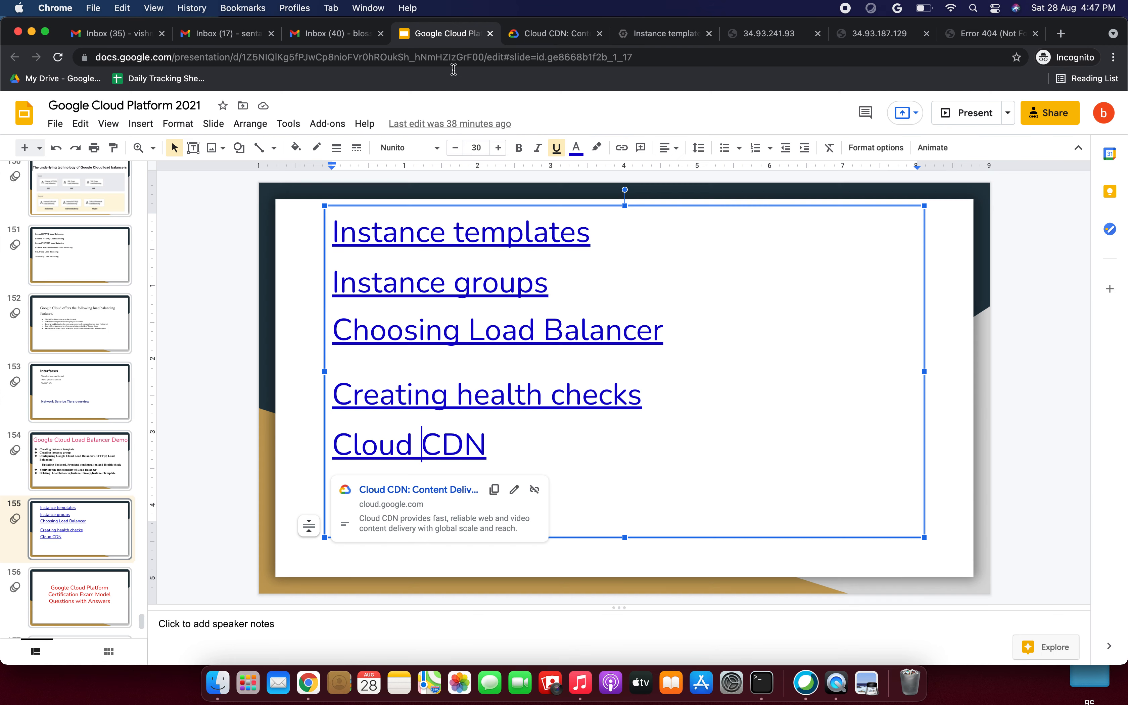
pyautogui.doubleClick(567, 456)
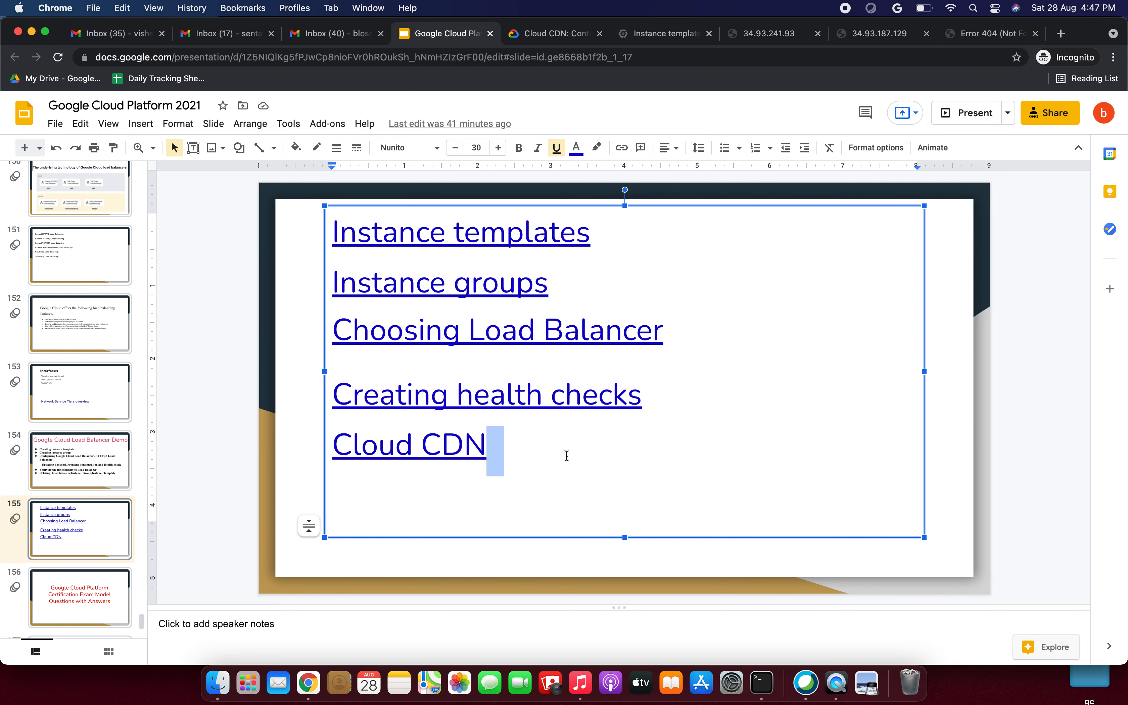
pyautogui.click(652, 42)
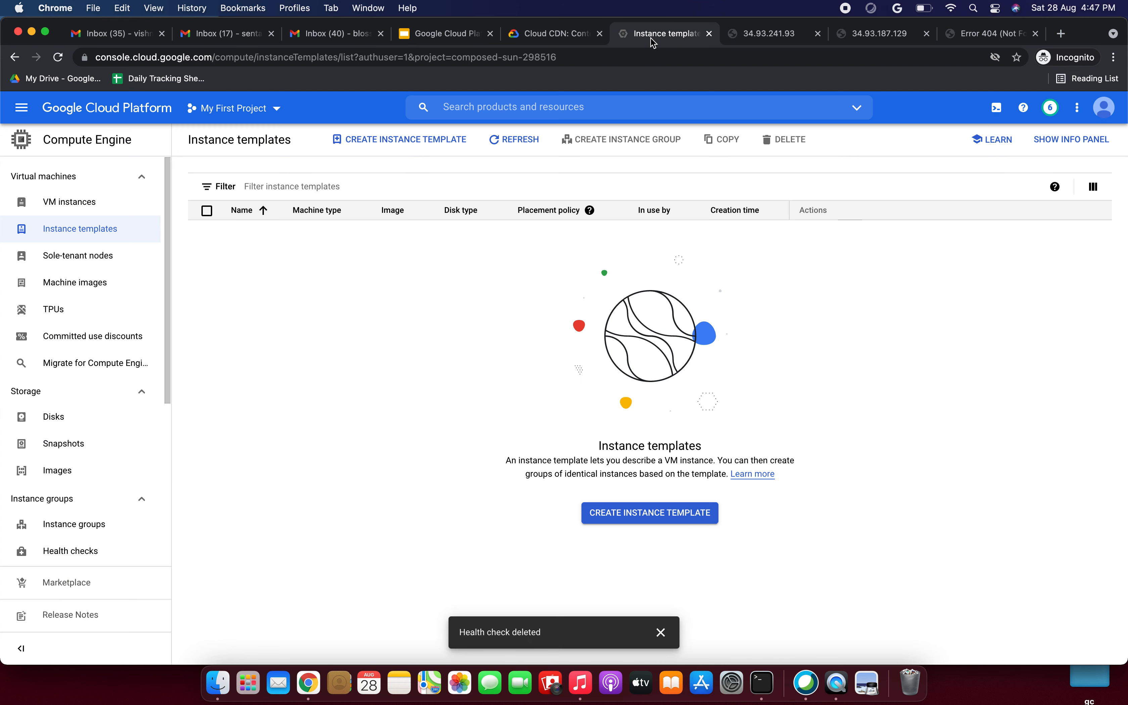
pyautogui.click(553, 34)
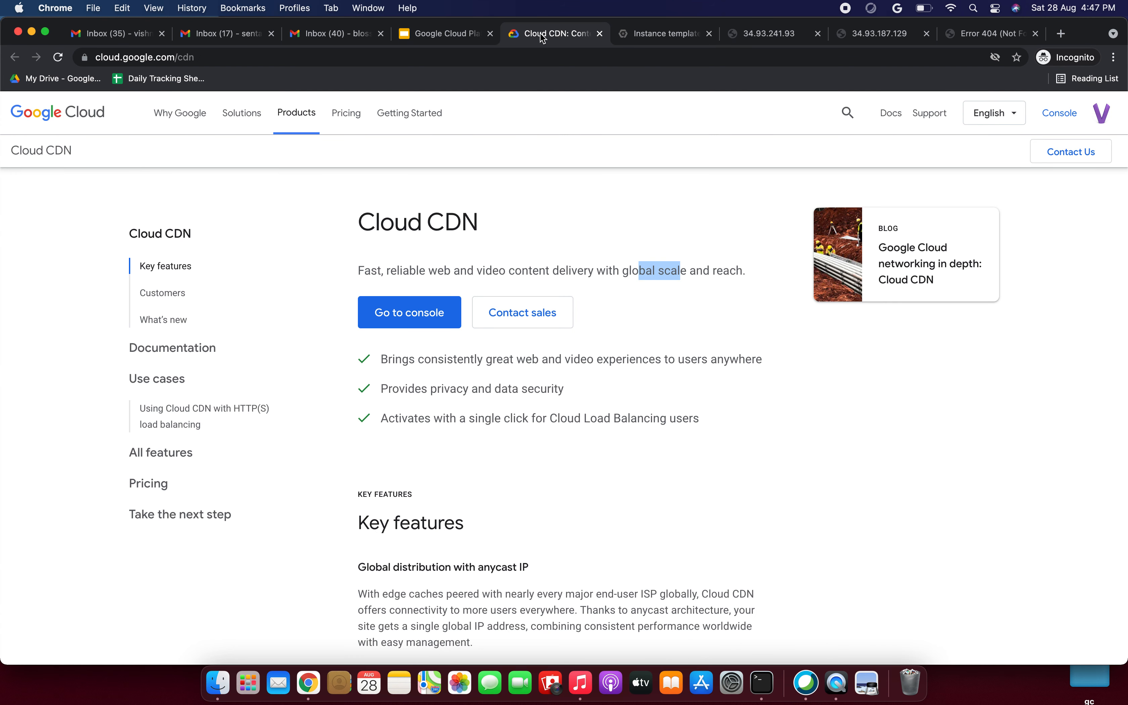
# Go back to the slides, select the Google Cloud Load Balancer Demo slide and start presenting it
pyautogui.click(442, 36)
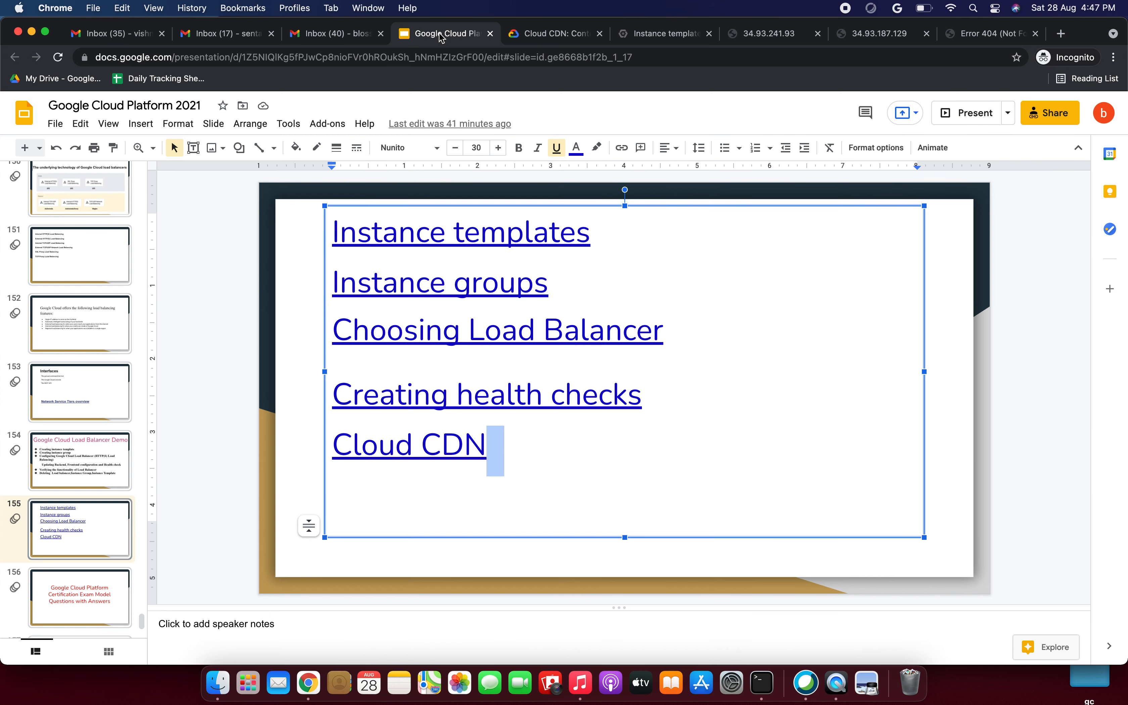
pyautogui.click(84, 449)
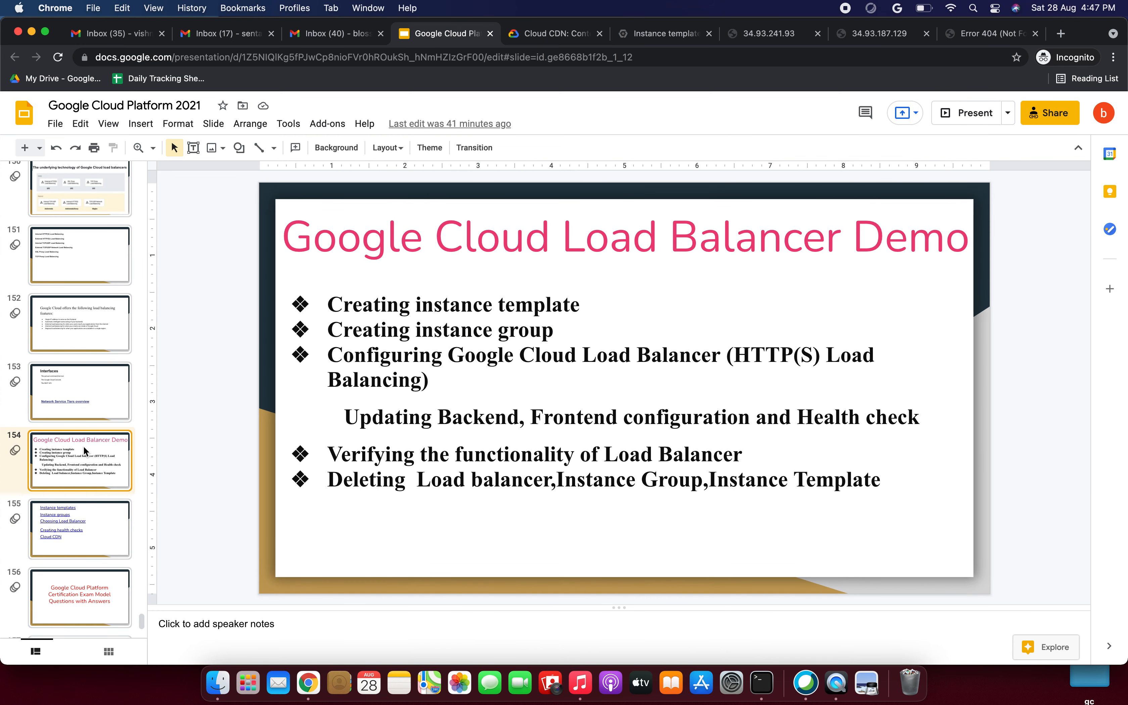
pyautogui.click(972, 114)
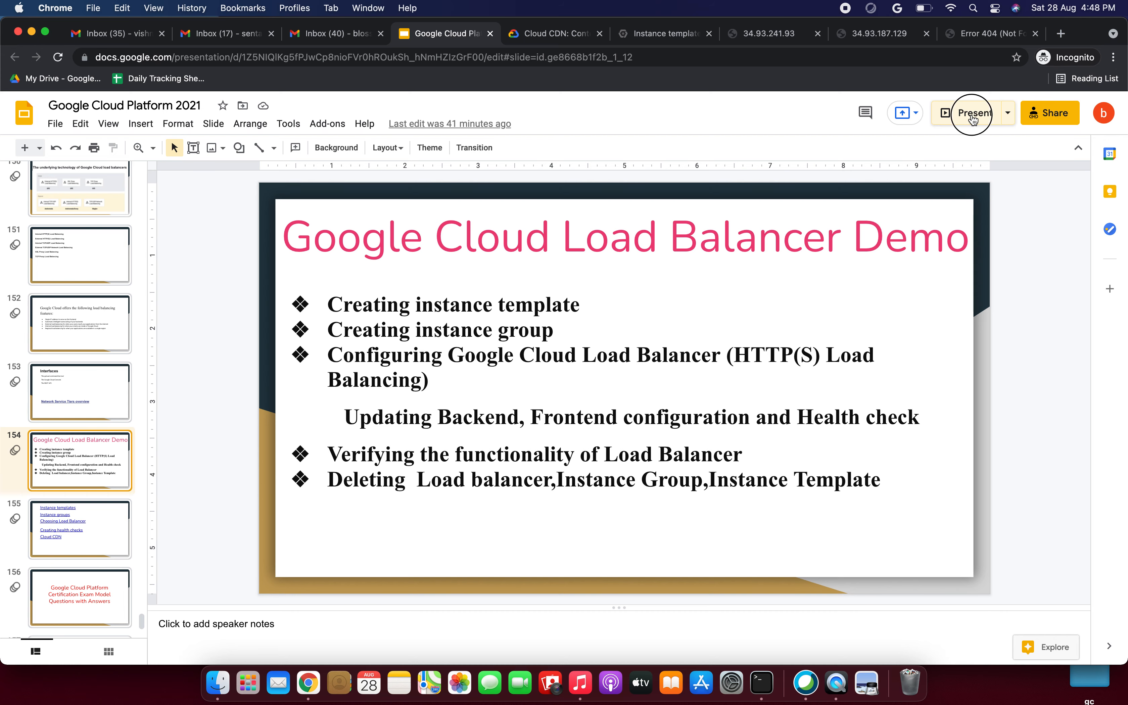